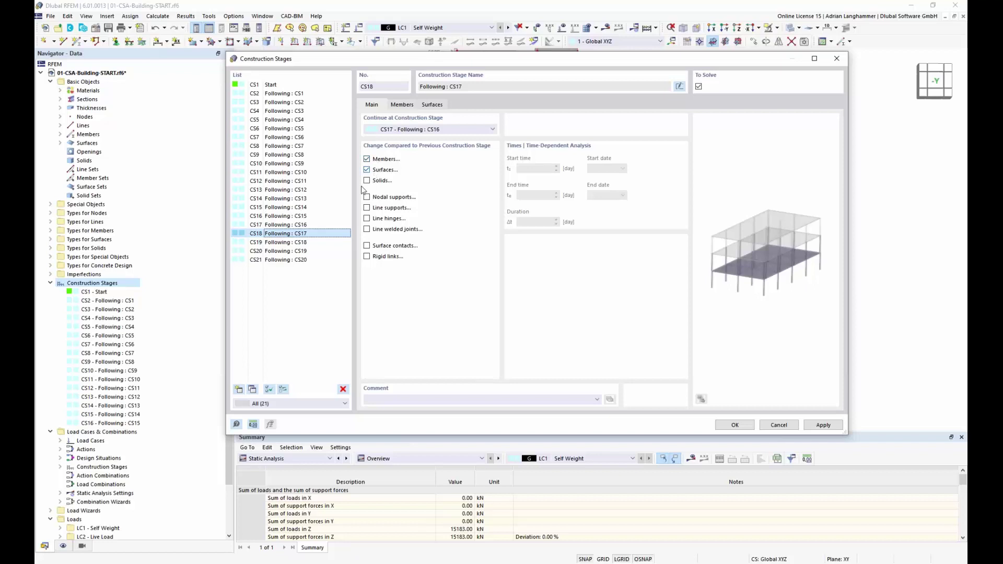
Add member 18, the column between levels CS17 and CS18, to construction stage CS18
left_click(399, 104)
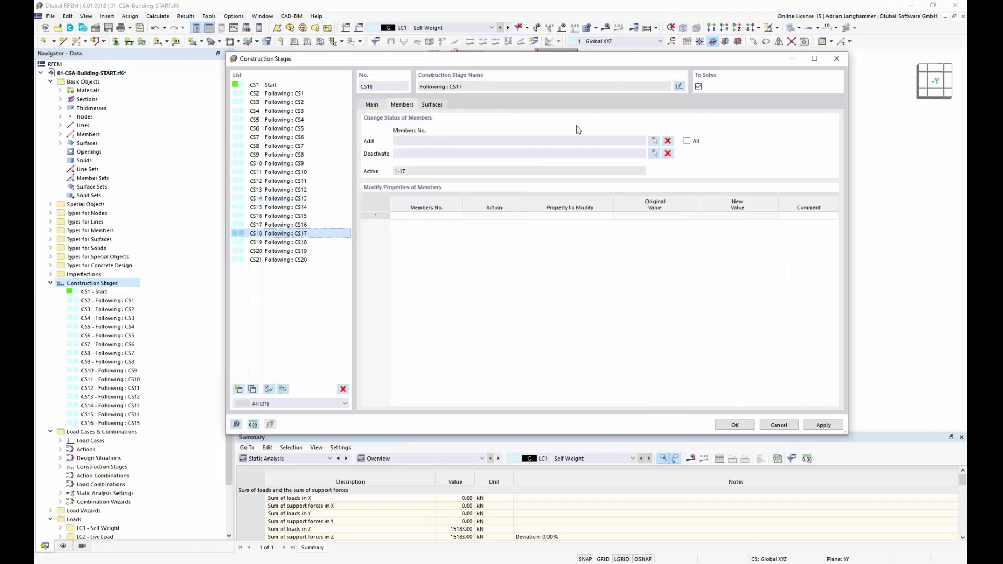
left_click(654, 141)
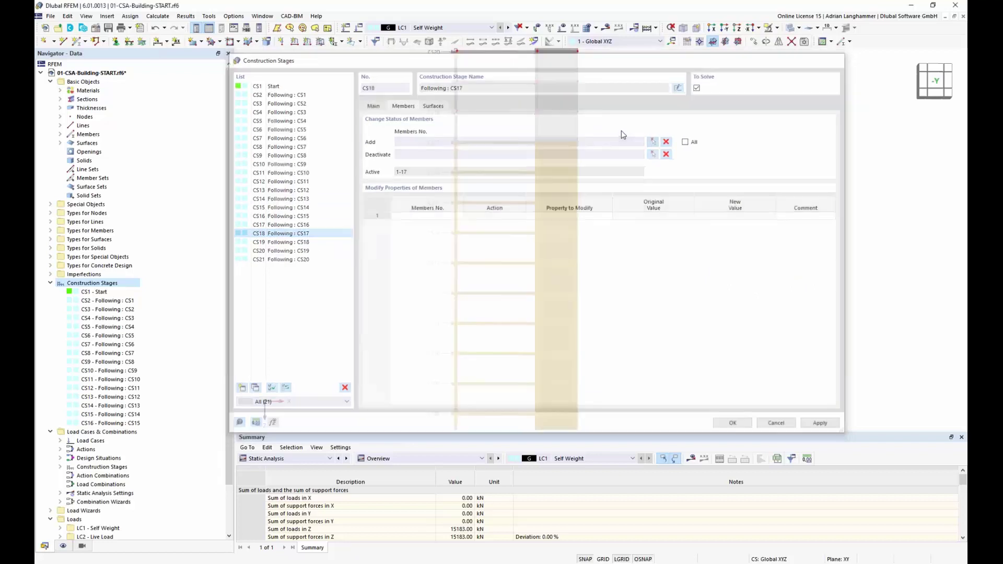
left_click(461, 183)
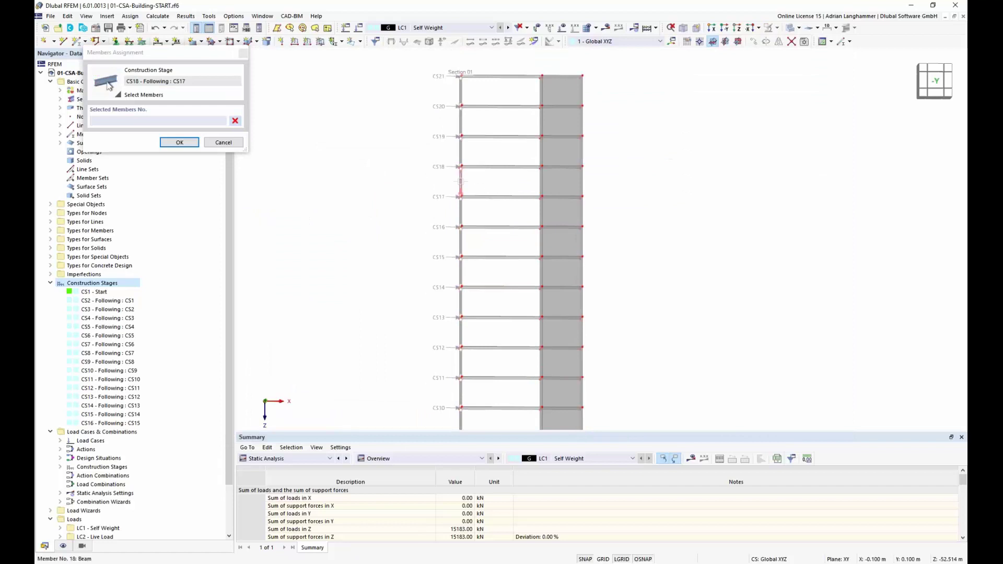
left_click(179, 142)
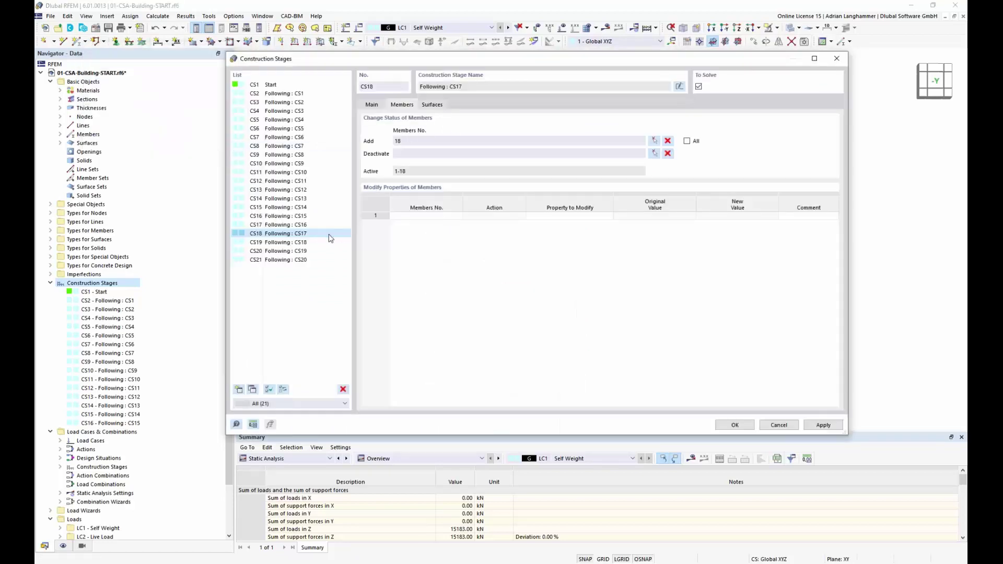
Add member 19 to construction stage CS19, member 20 to CS20, and the member matching its stage number to CS21
left_click(313, 243)
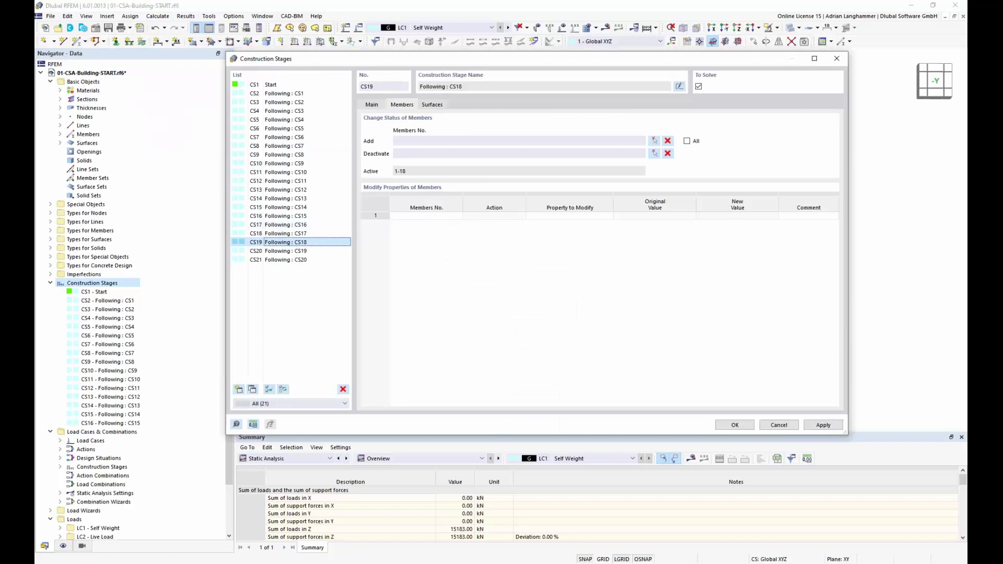
left_click(412, 142)
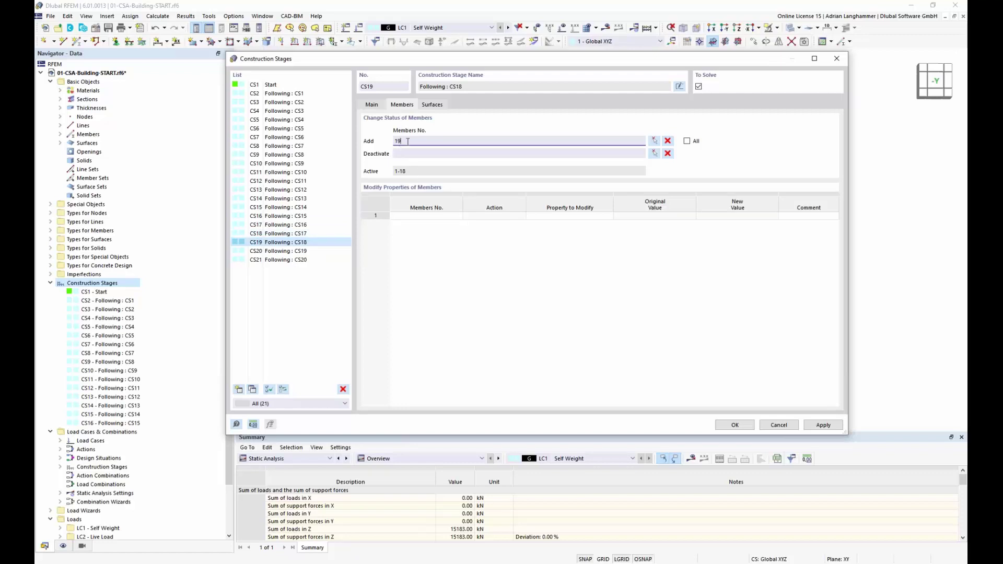
left_click(314, 251)
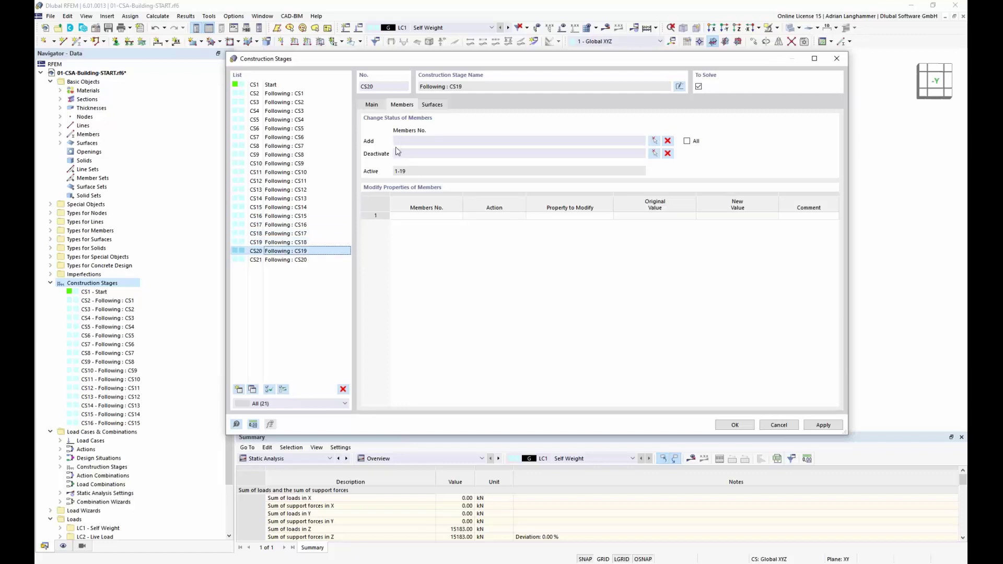
left_click(299, 259)
left_click(398, 142)
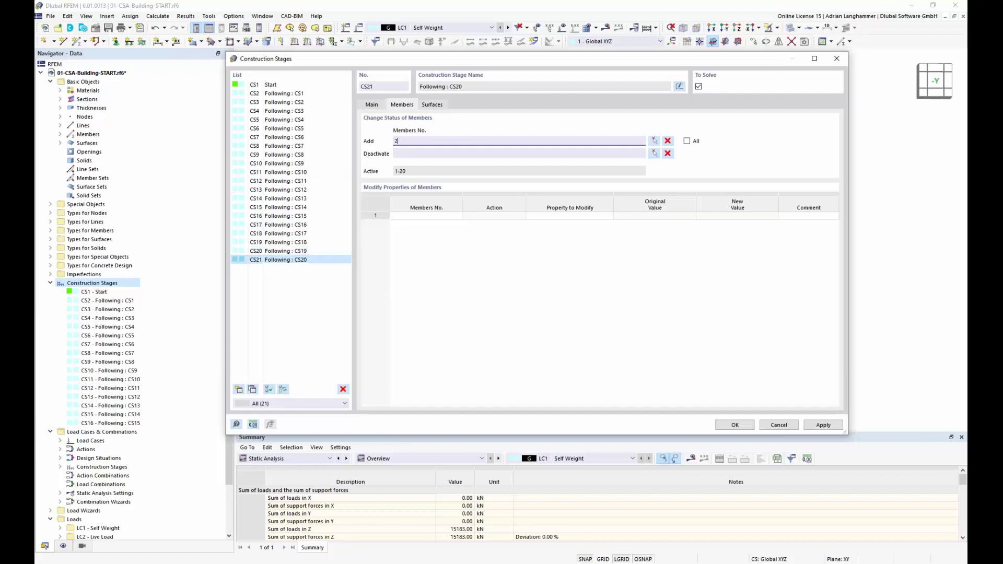
Add surfaces 103-108, the slab and core walls of that storey, to construction stage CS18
left_click(298, 235)
left_click(439, 106)
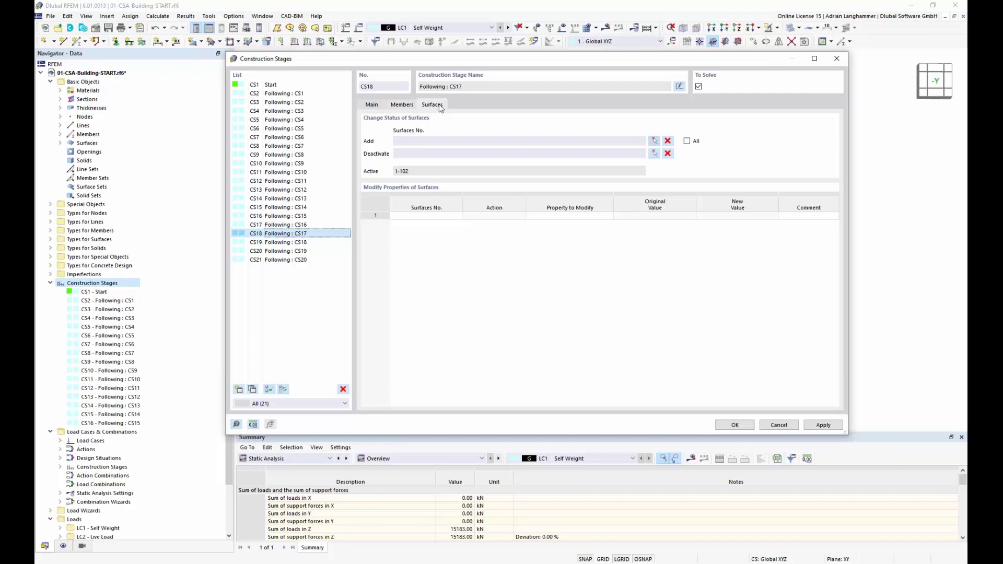
left_click(653, 141)
left_click_drag(401, 154, 593, 190)
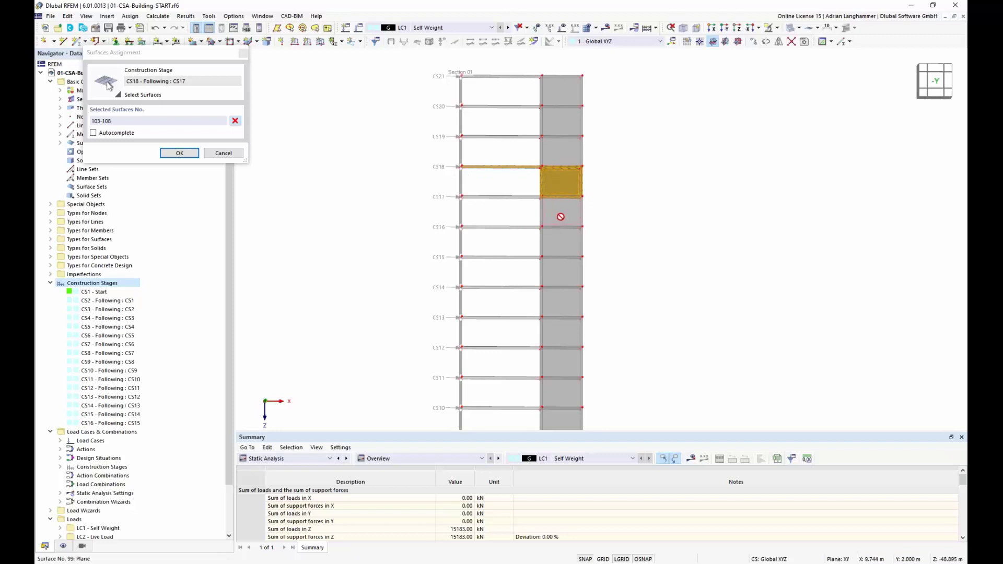
left_click(179, 152)
Add surfaces 109-114 of the storey between levels CS18 and CS19 to construction stage CS19
left_click(306, 243)
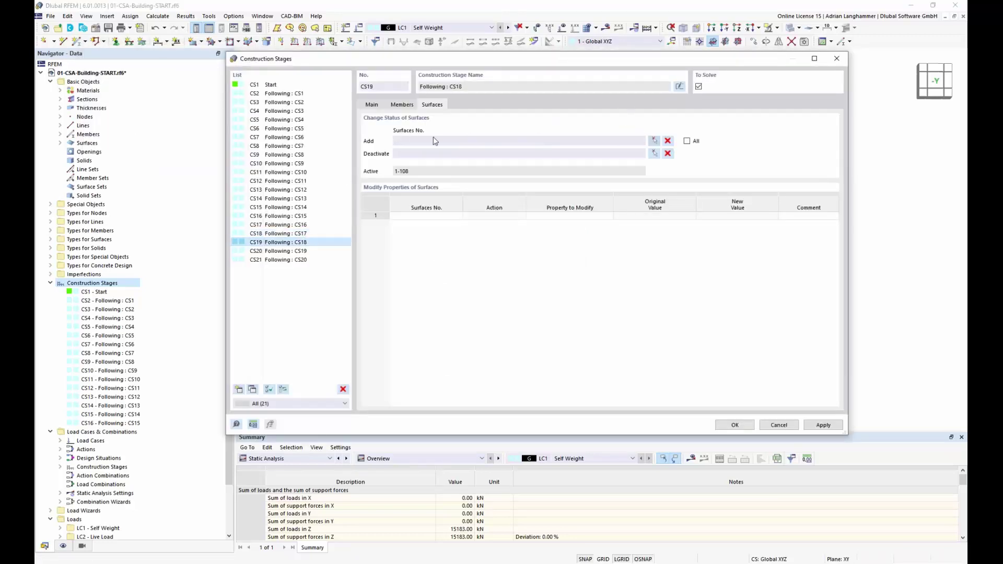
left_click(655, 141)
left_click_drag(414, 130, 589, 169)
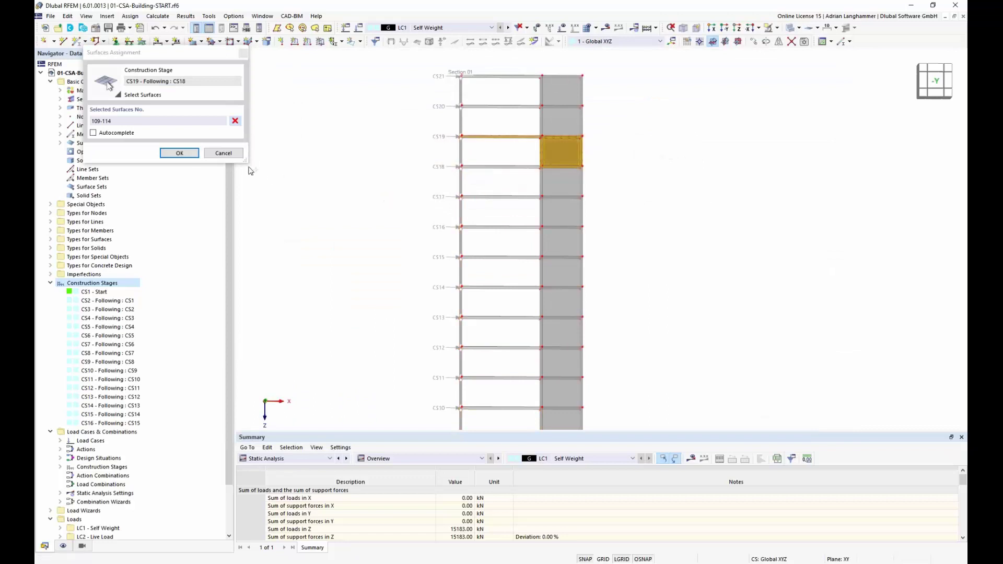
left_click(177, 152)
Add surfaces 115-120 of the storey between levels CS19 and CS20 to construction stage CS20
left_click(309, 251)
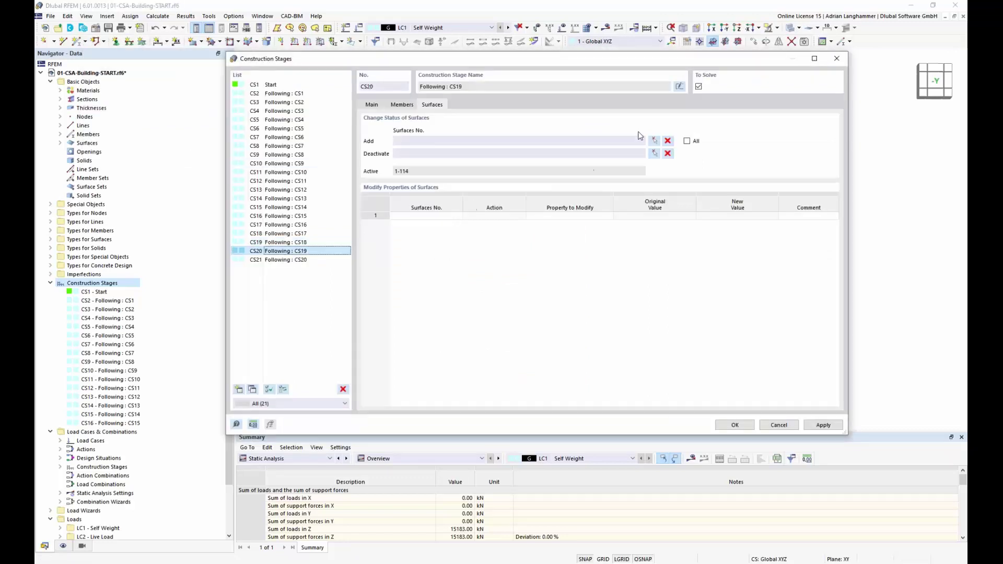
left_click(654, 141)
left_click_drag(416, 102, 561, 136)
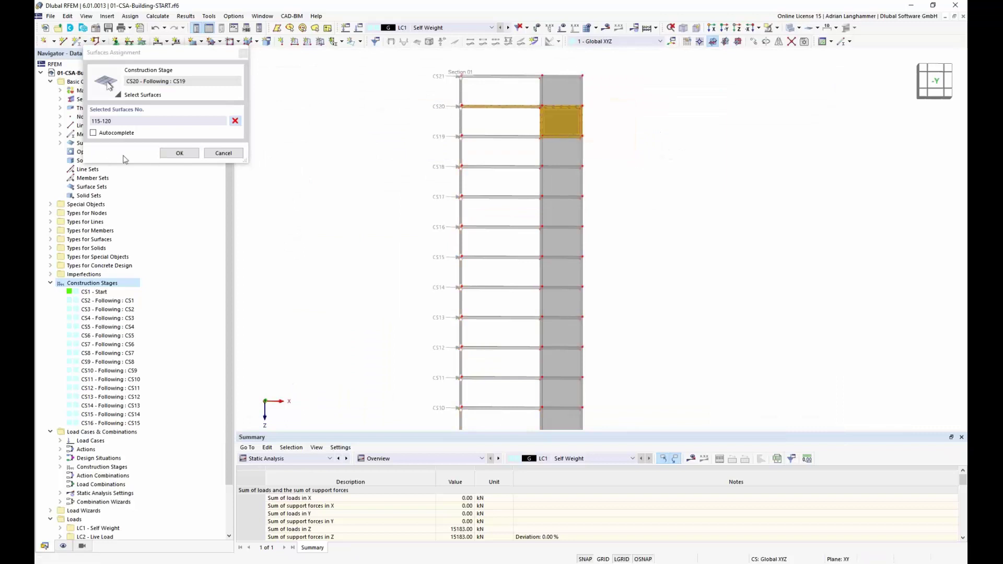
left_click(179, 153)
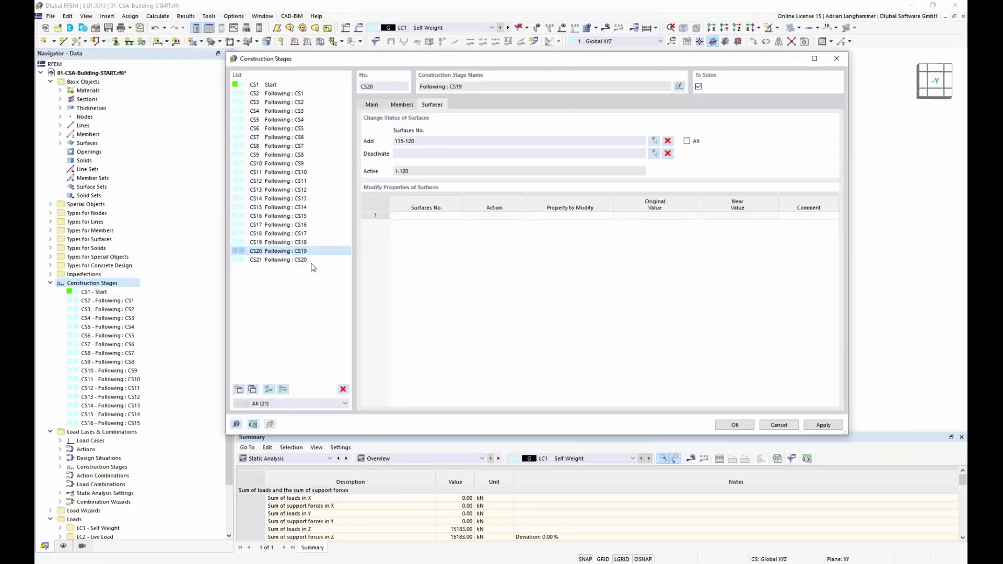
Add surfaces 121-126 of the topmost storey to construction stage CS21
key("Down")
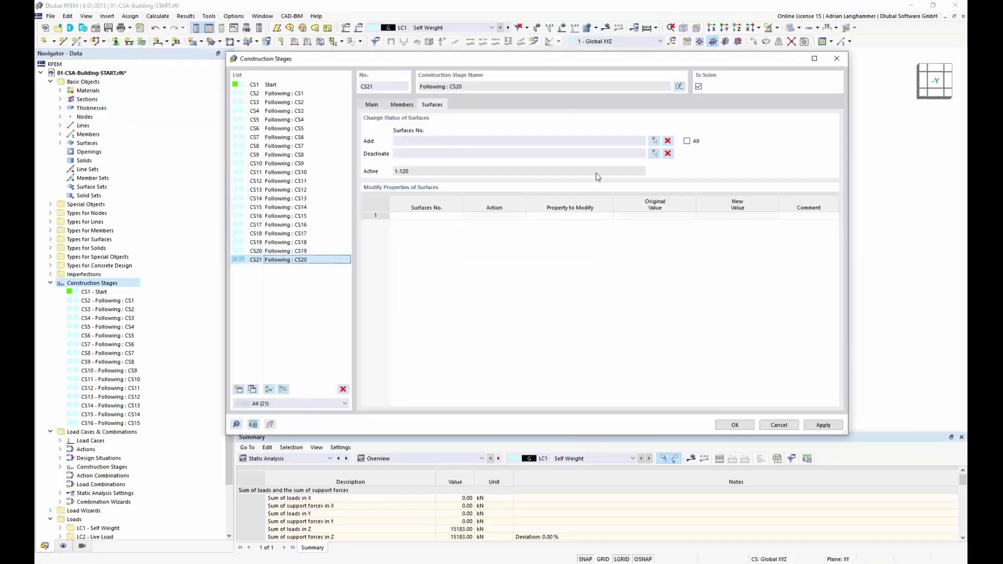
left_click(654, 141)
left_click_drag(401, 64, 645, 128)
left_click(179, 153)
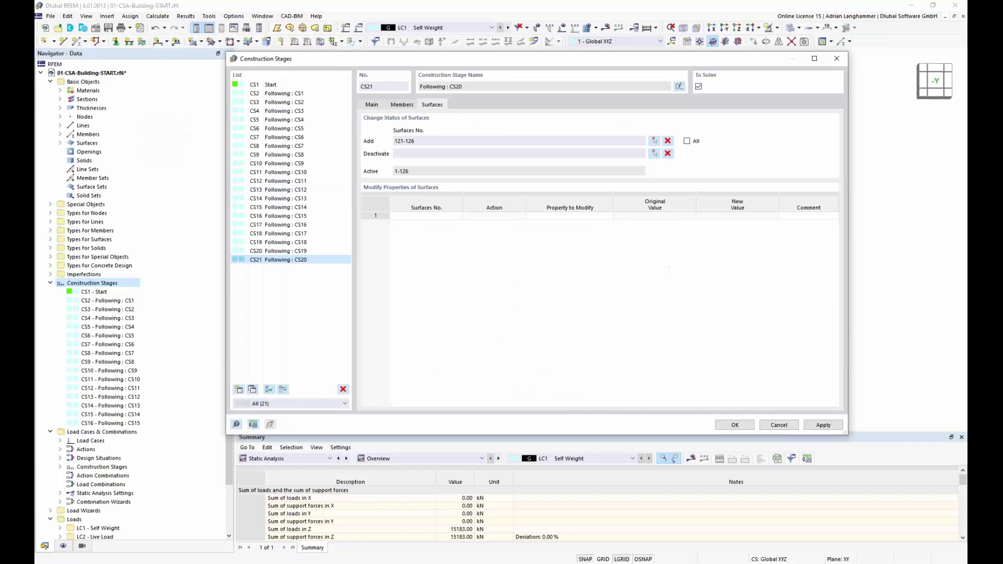
left_click(371, 216)
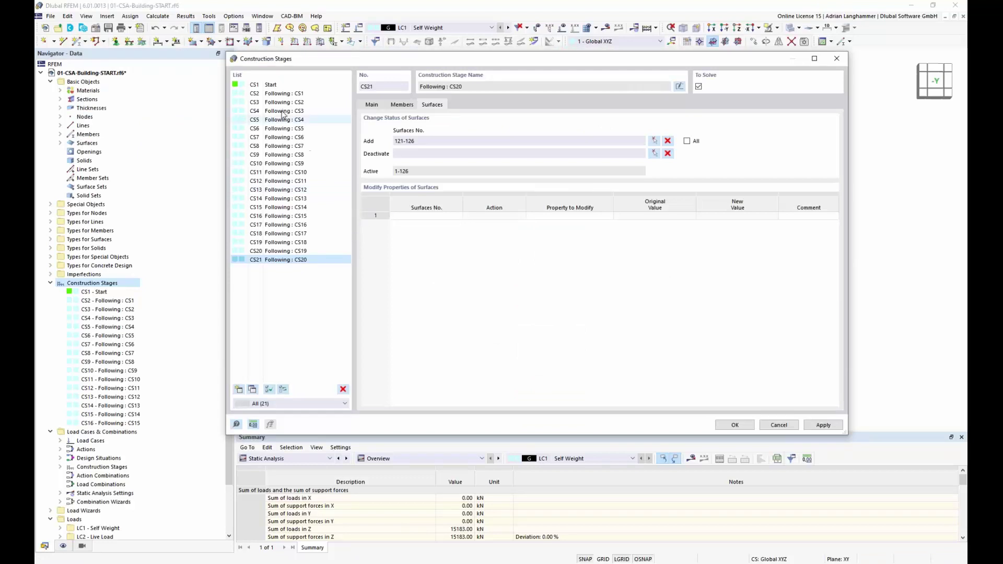
Examine the nodal support, line support and surface settings of construction stage CS1, and save all construction stage definitions
left_click(282, 84)
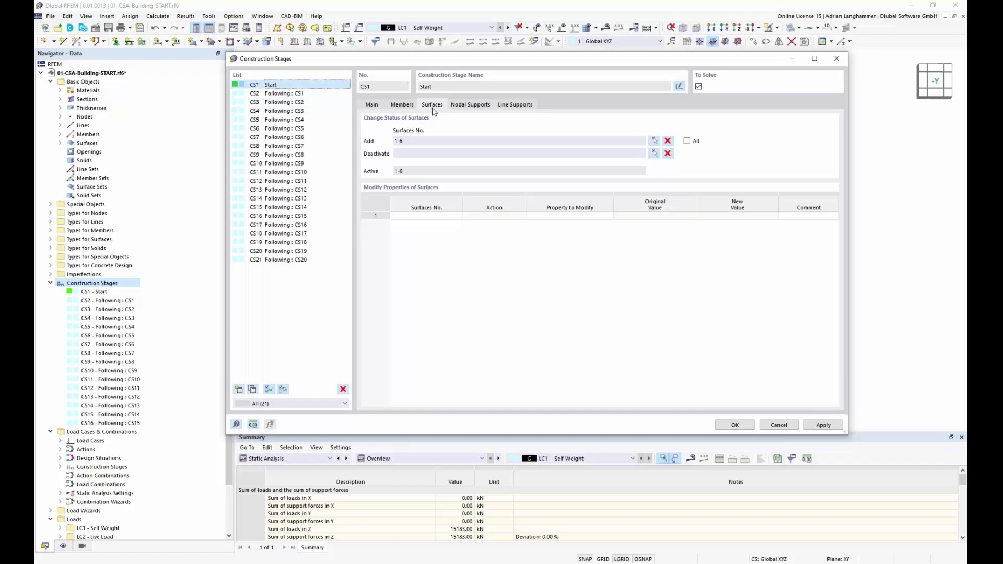
left_click(469, 106)
left_click(516, 106)
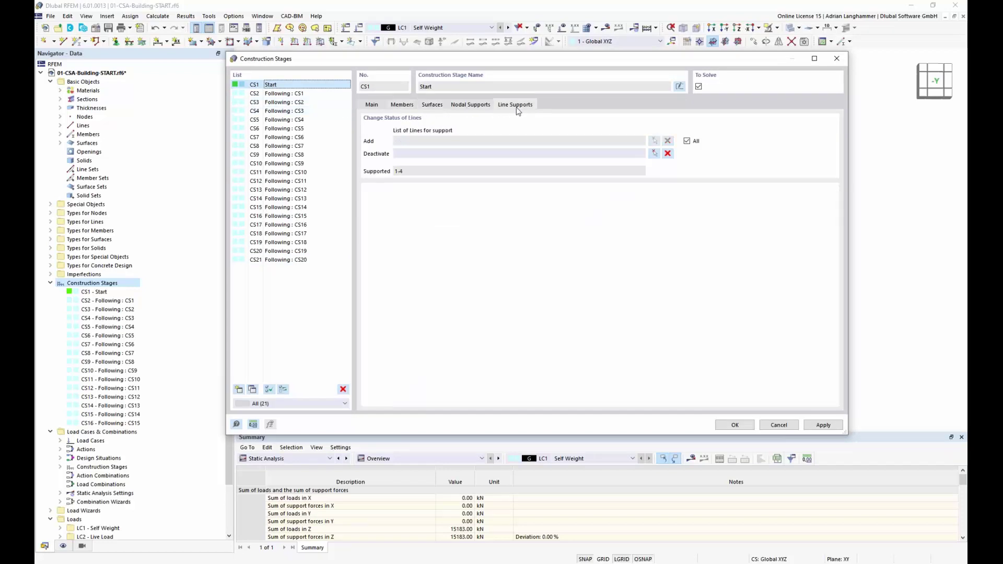
left_click(371, 104)
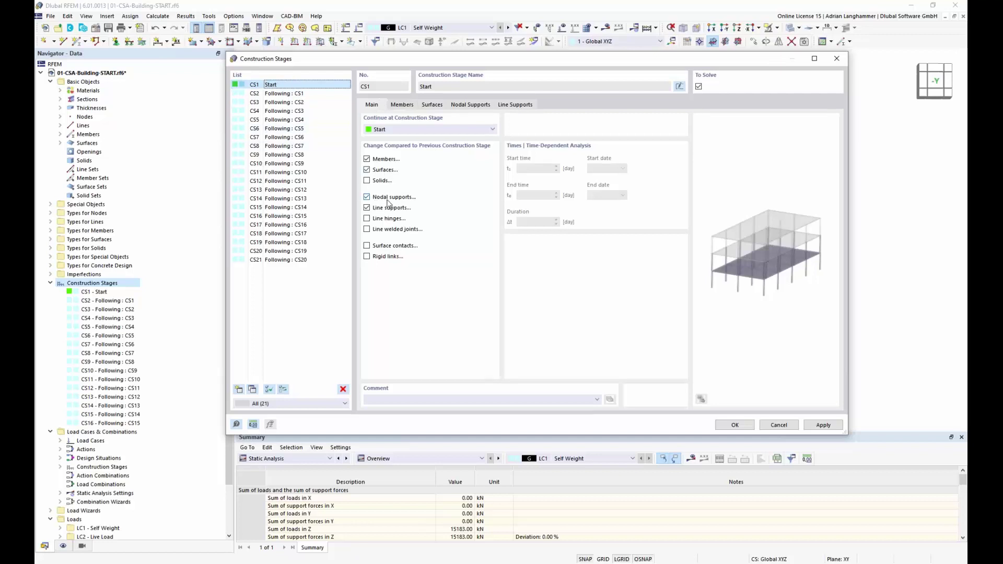
left_click(470, 104)
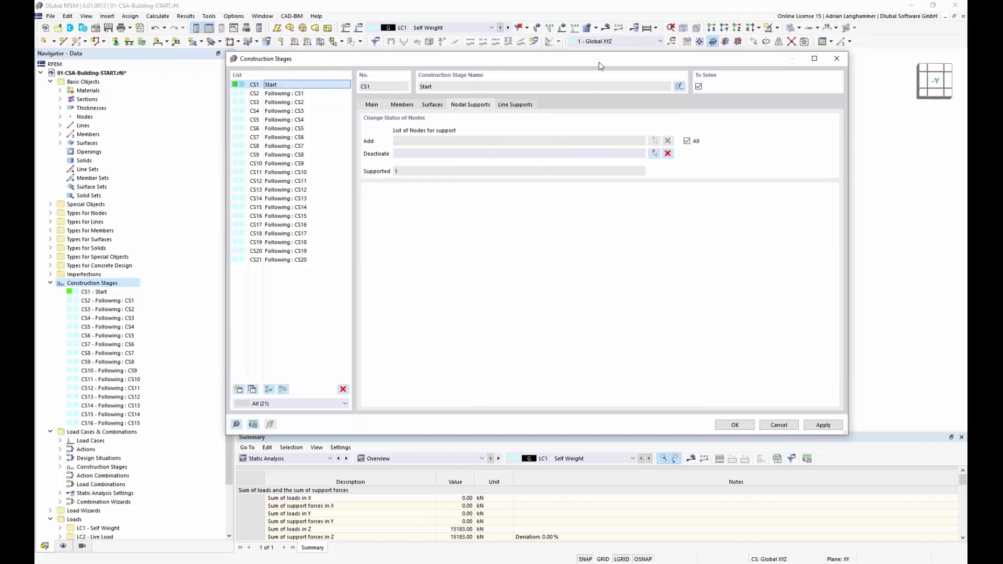
left_click_drag(601, 59, 584, 155)
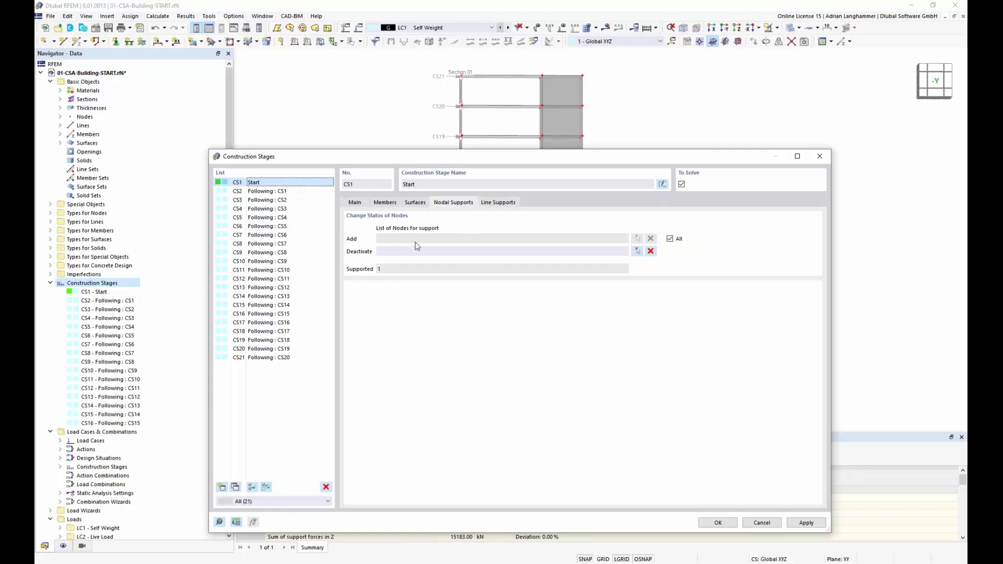
left_click(499, 203)
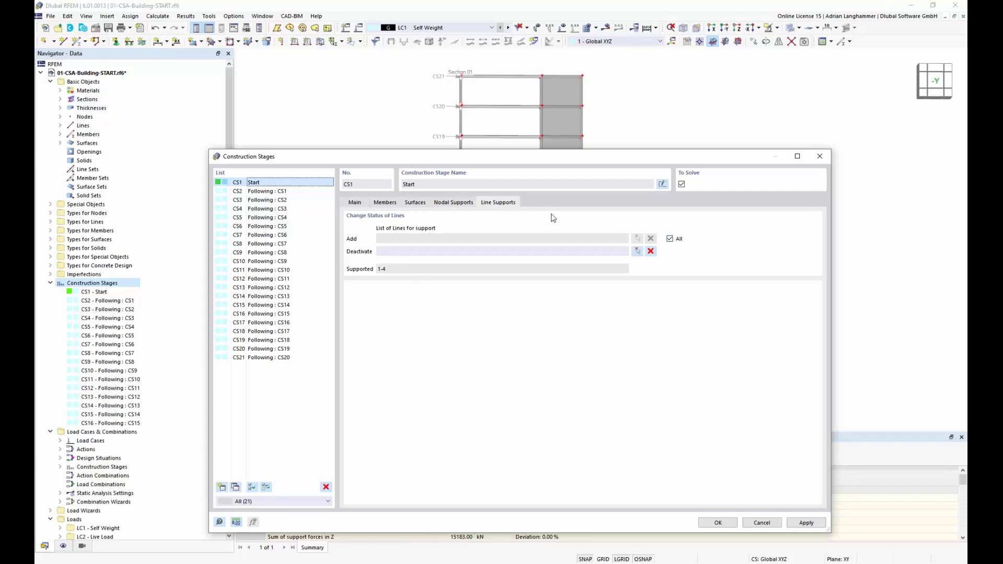
left_click(421, 204)
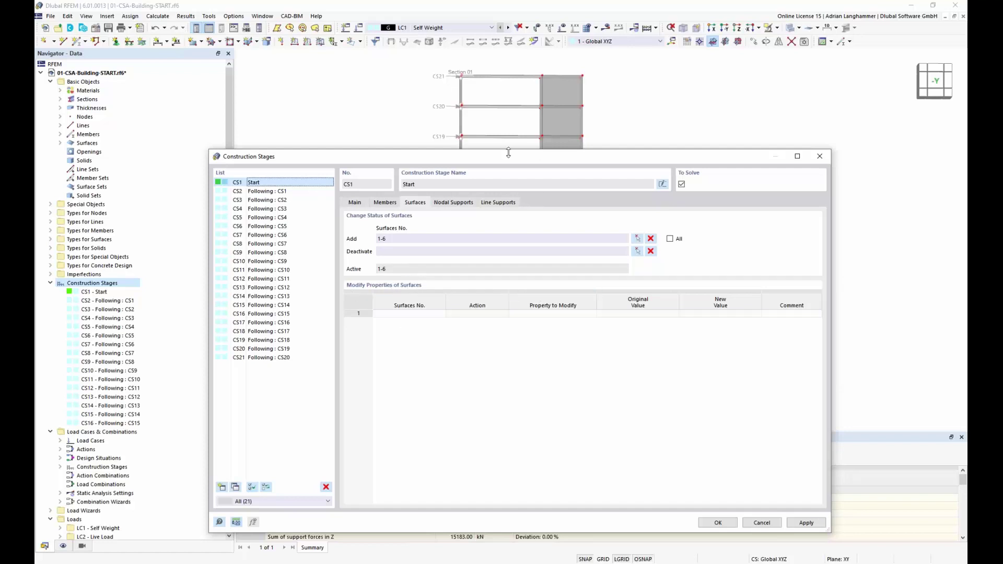
left_click_drag(507, 152, 528, 67)
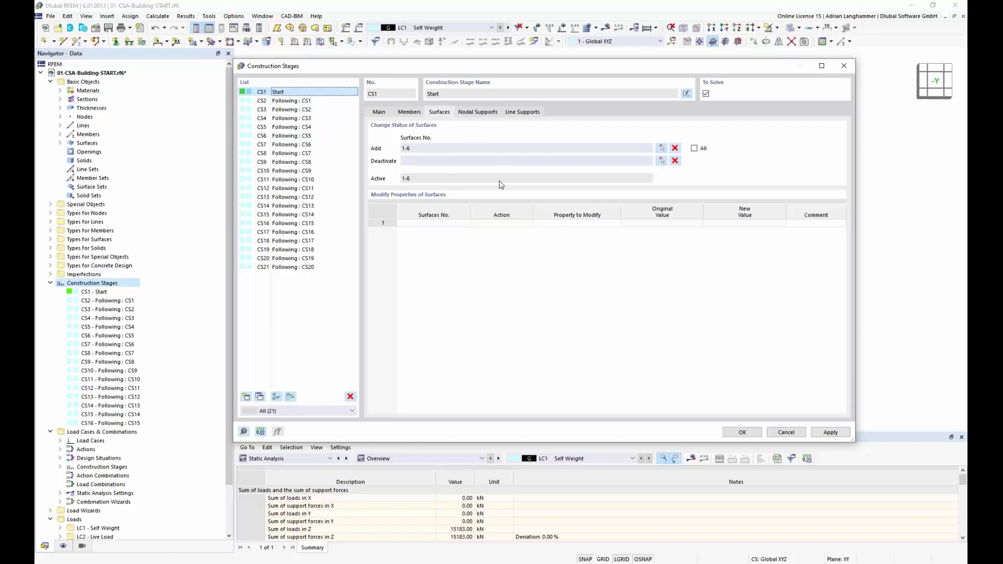
left_click(743, 433)
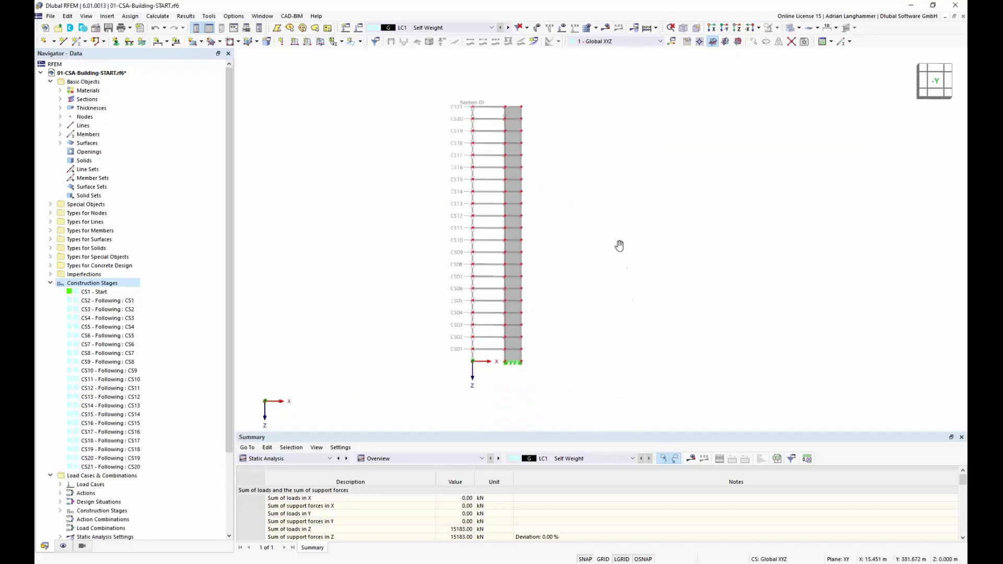
Display the model in construction stage CS1 and go through the stages one by one up to CS12
left_click(491, 28)
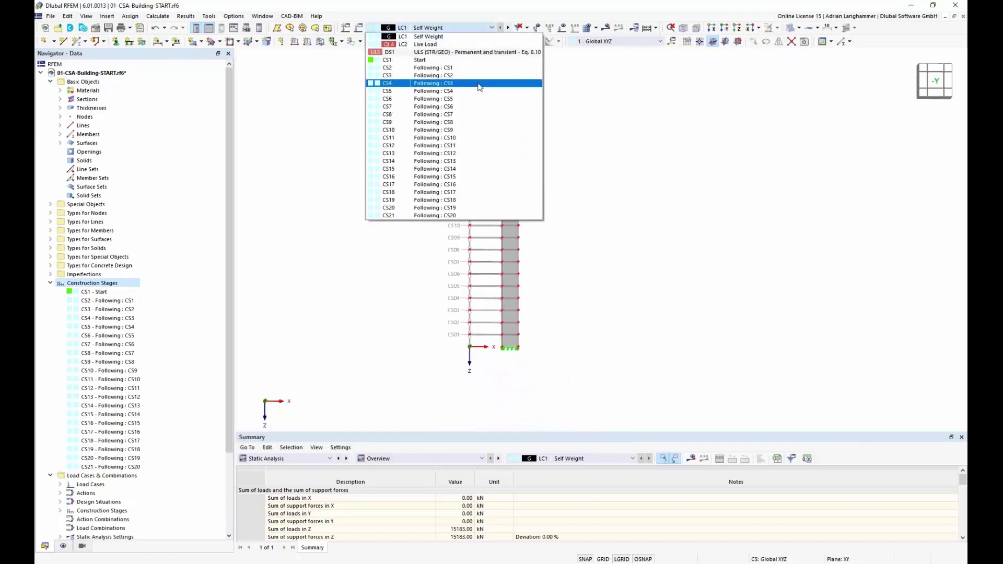
left_click(413, 60)
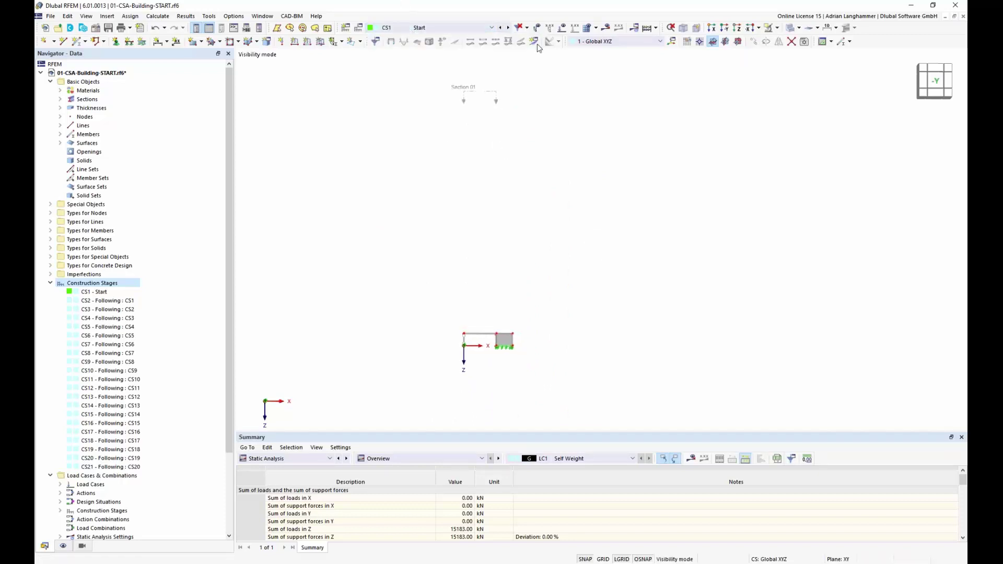
left_click(509, 28)
left_click(508, 28)
left_click(509, 28)
left_click(509, 28)
left_click(509, 28)
left_click(509, 28)
left_click(509, 27)
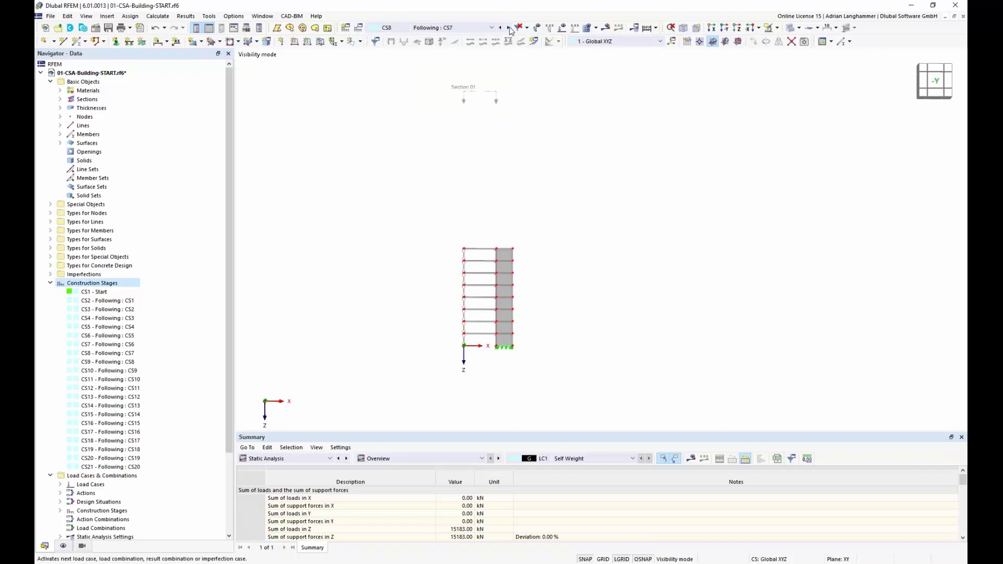
left_click(508, 28)
left_click(509, 28)
left_click(509, 28)
Display the model in the final construction stage, CS21
left_click(492, 27)
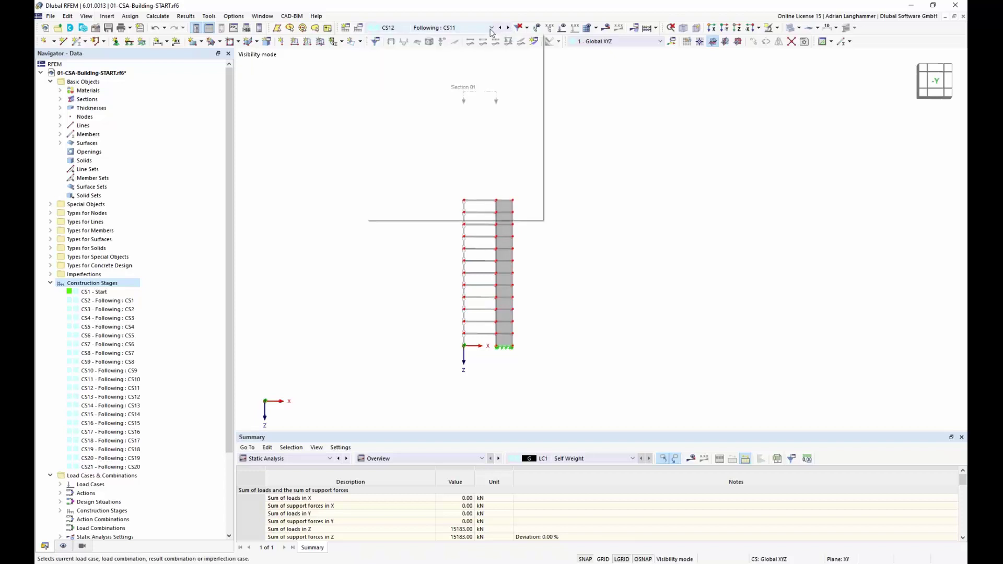
key("Down")
key("Down")
key("Down")
key("Down")
key("Down")
key("Down")
key("Down")
key("Down")
key("Down")
key("Return")
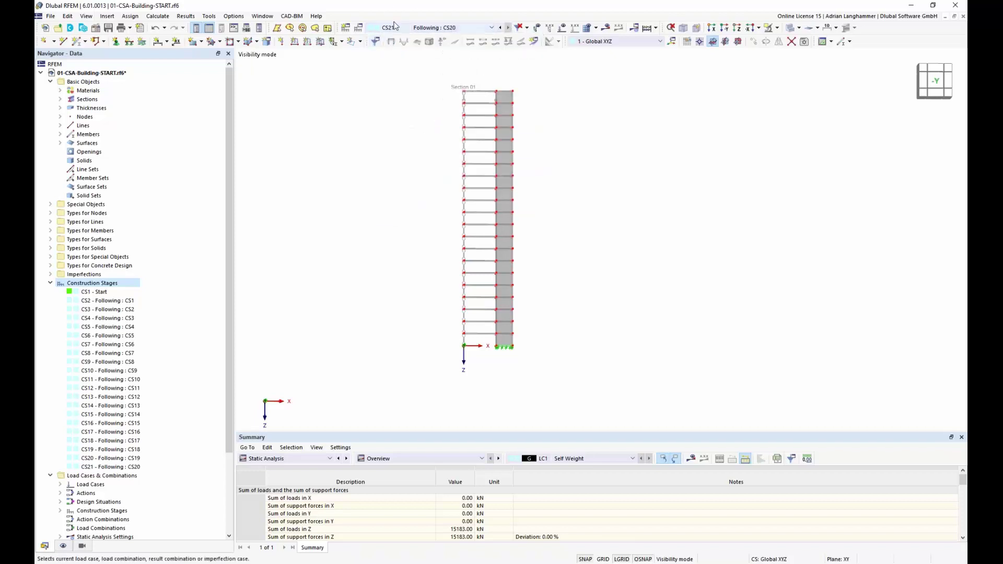
Expand the list of construction stages under Load Cases & Combinations
middle_click_drag(538, 173, 575, 179, "ctrl")
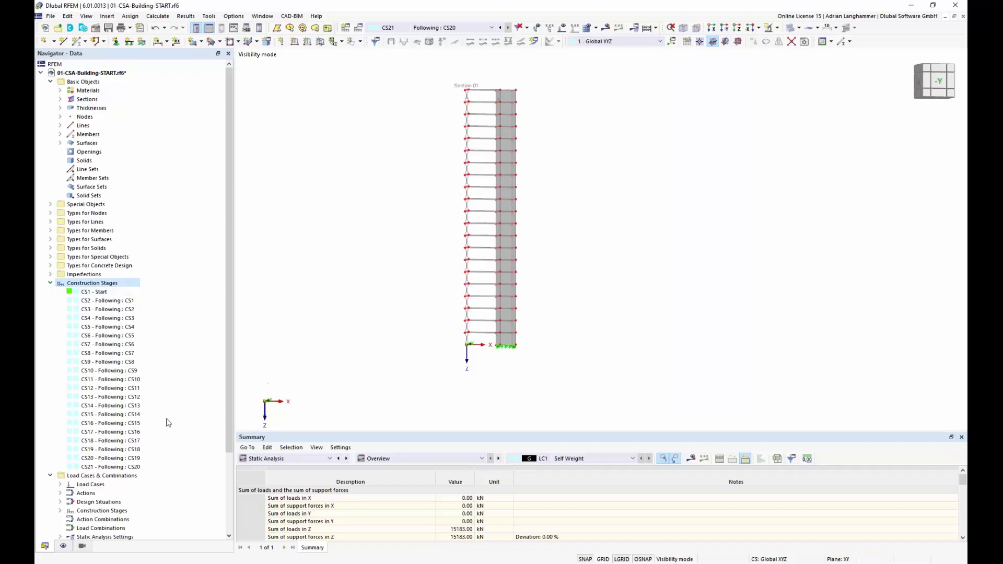
scroll(138, 423, "down", 3)
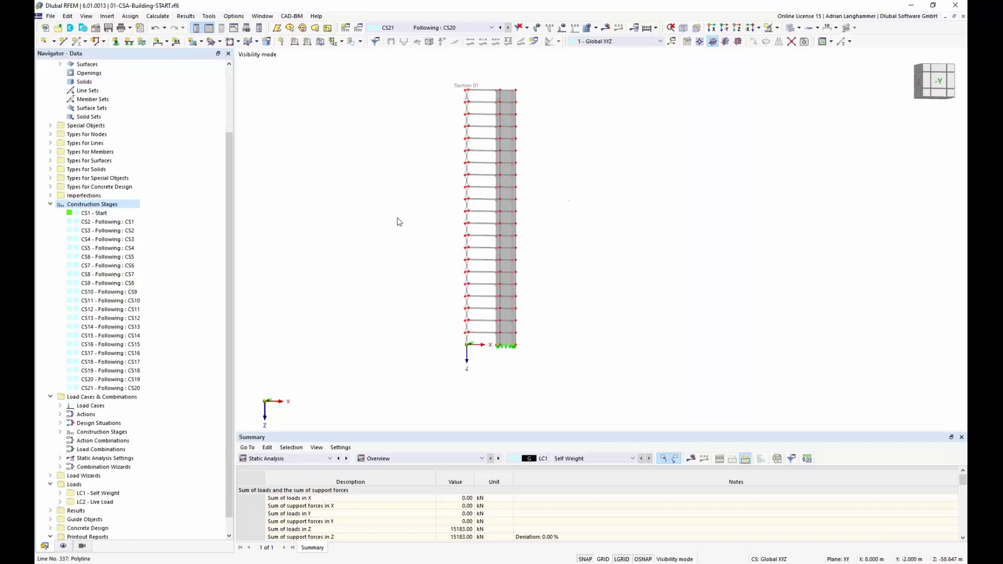
left_click(60, 432)
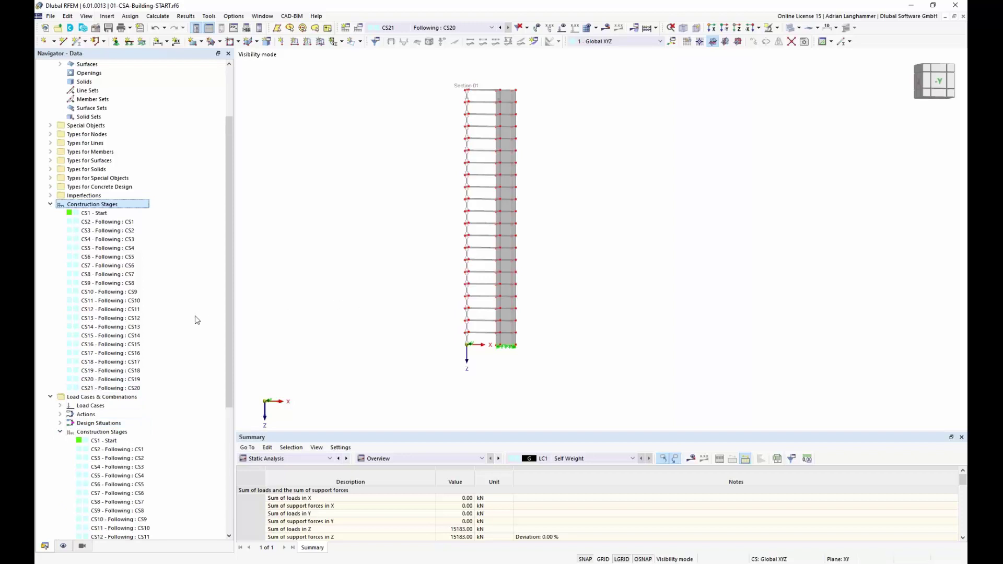
Assign load case LC1 Self Weight to construction stage CS1 under Load Cases & Combinations
scroll(196, 318, "down", 5)
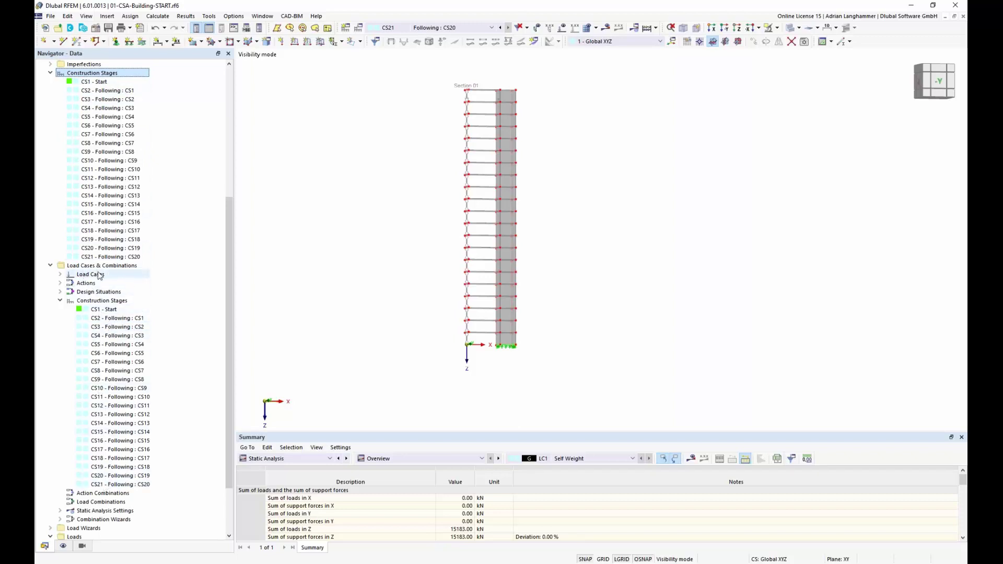
right_click(95, 311)
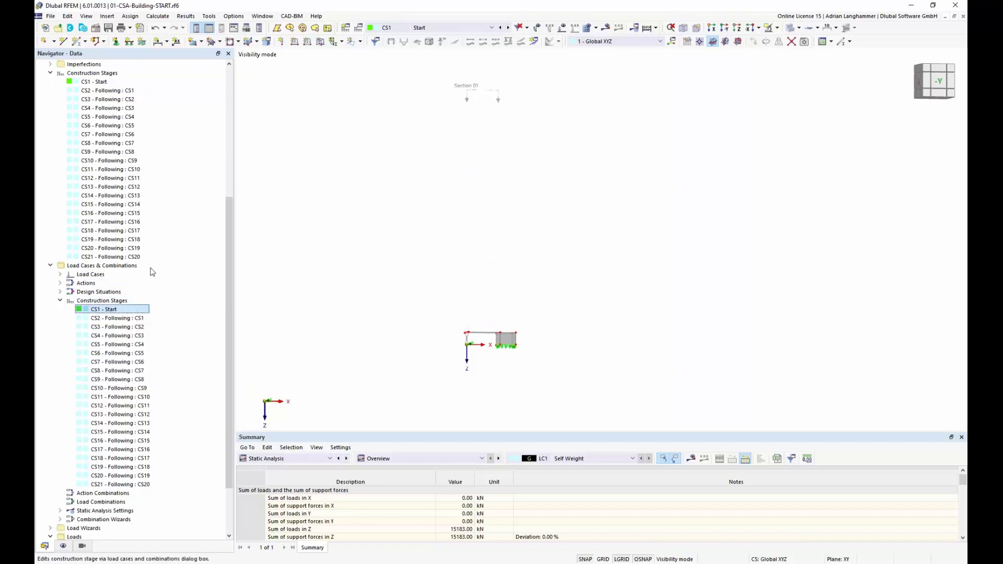
double_click(99, 308)
left_click_drag(406, 73, 440, 72)
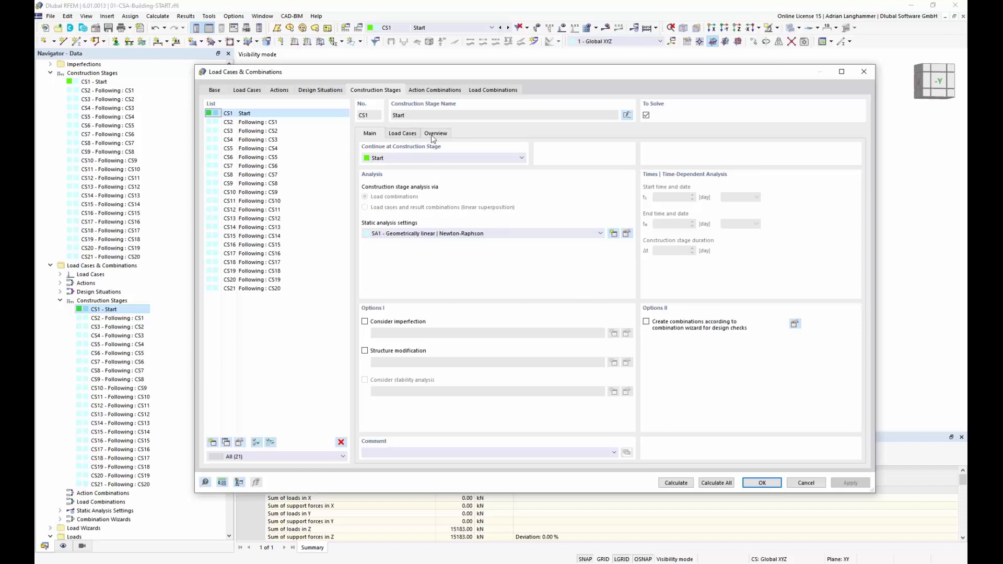
left_click(401, 134)
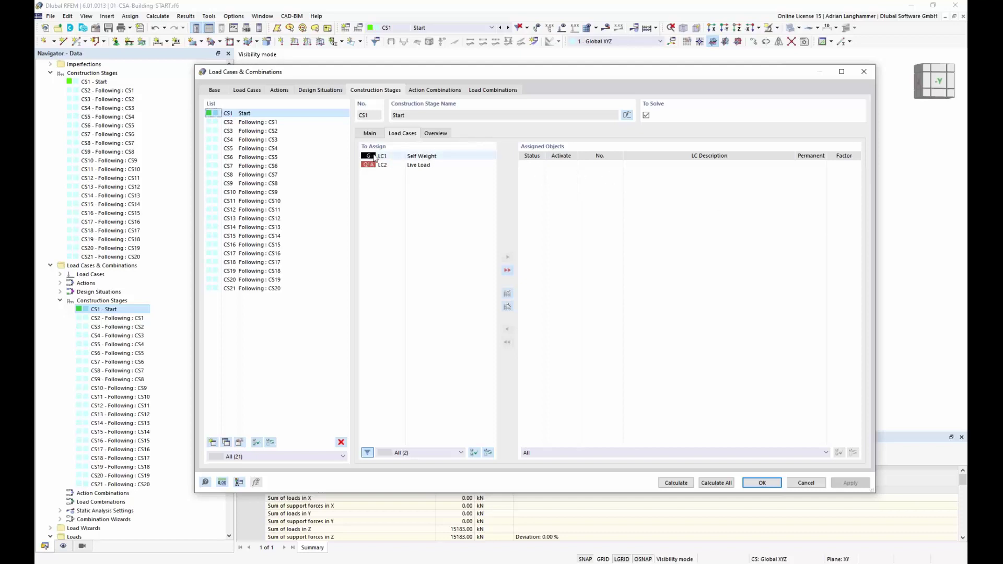
double_click(411, 160)
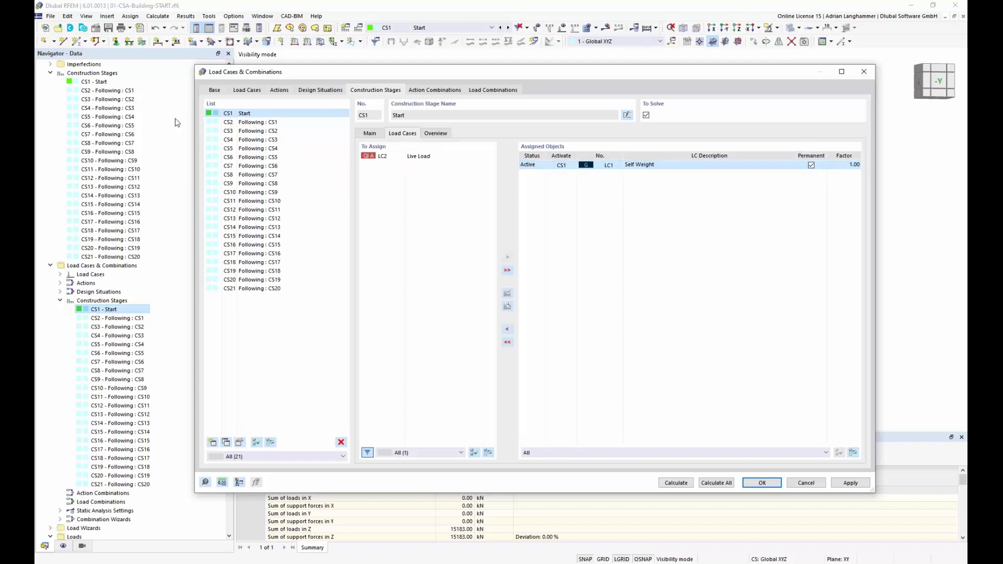
Examine the load cases assigned to the following construction stages CS2, CS6, CS9 and CS17, and the settings of load case LC1
left_click(233, 122)
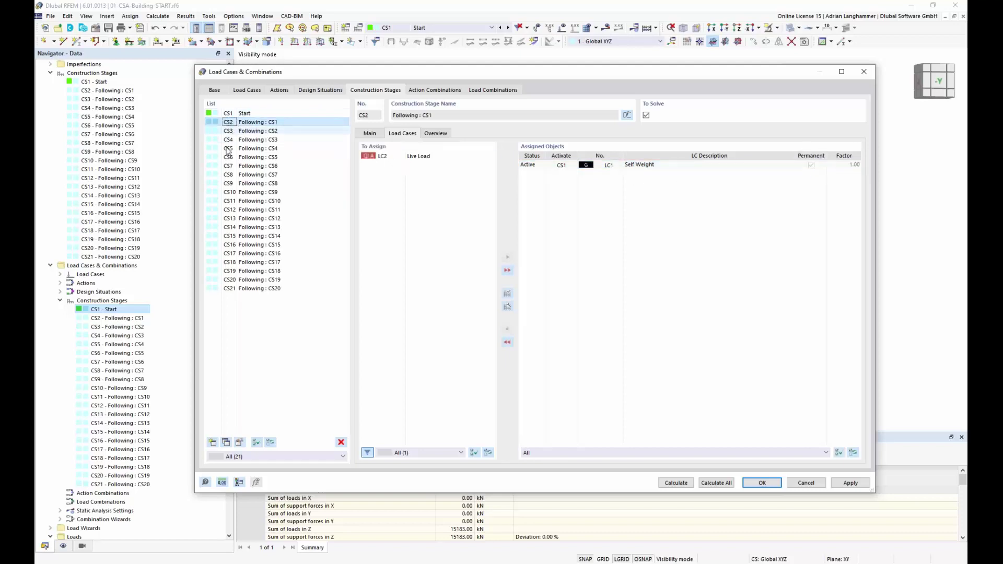
left_click(230, 157)
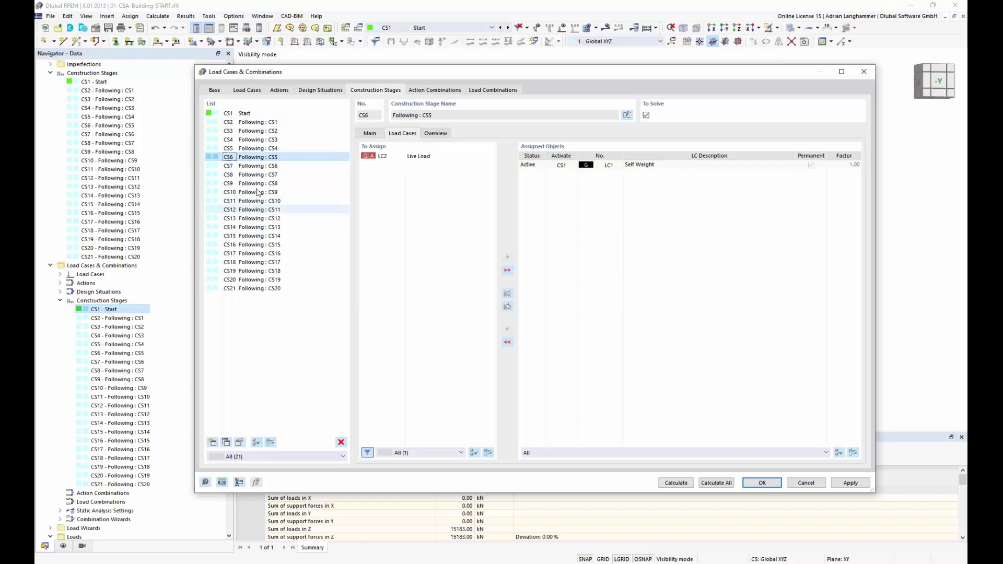
left_click(251, 113)
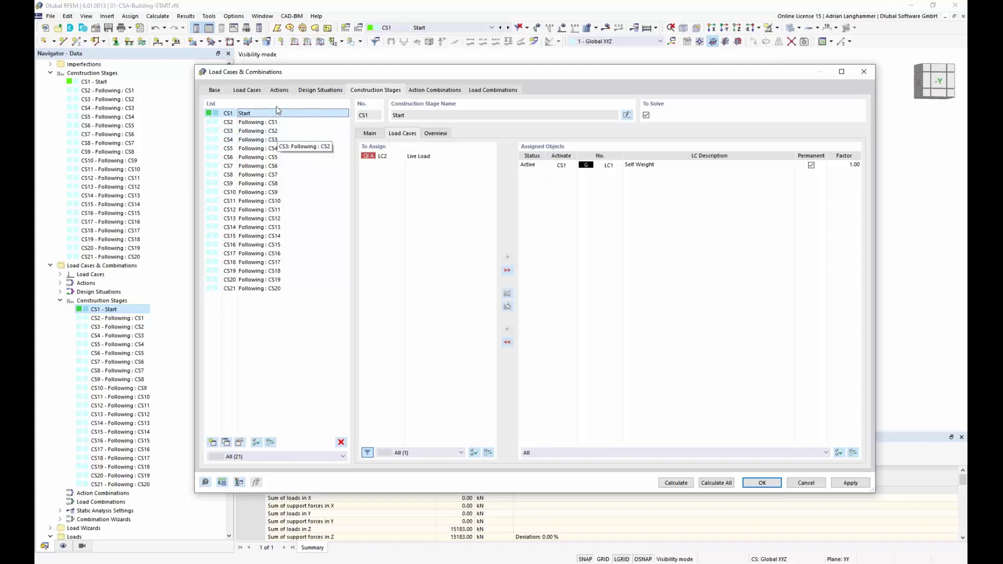
left_click(246, 90)
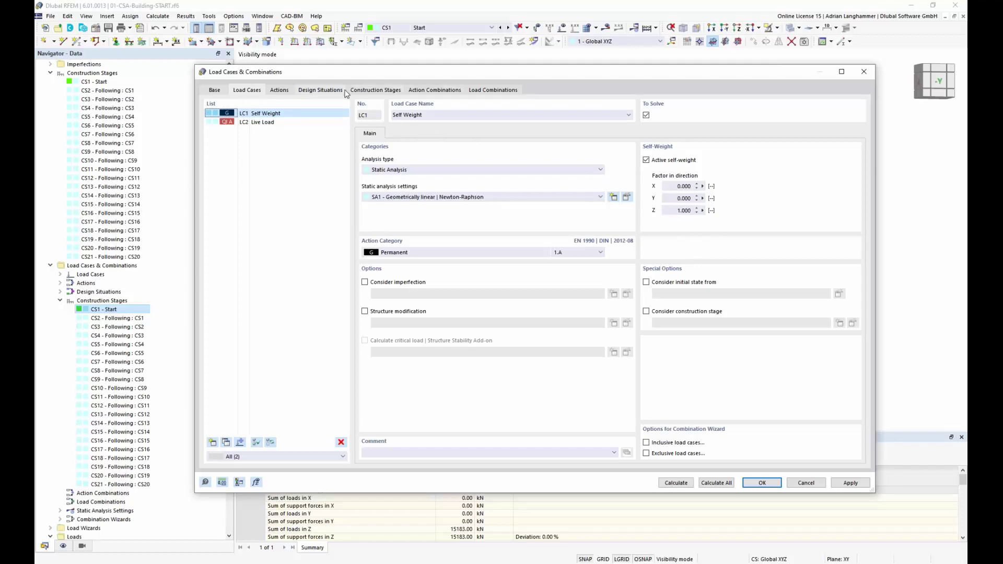
left_click(383, 91)
left_click(261, 123)
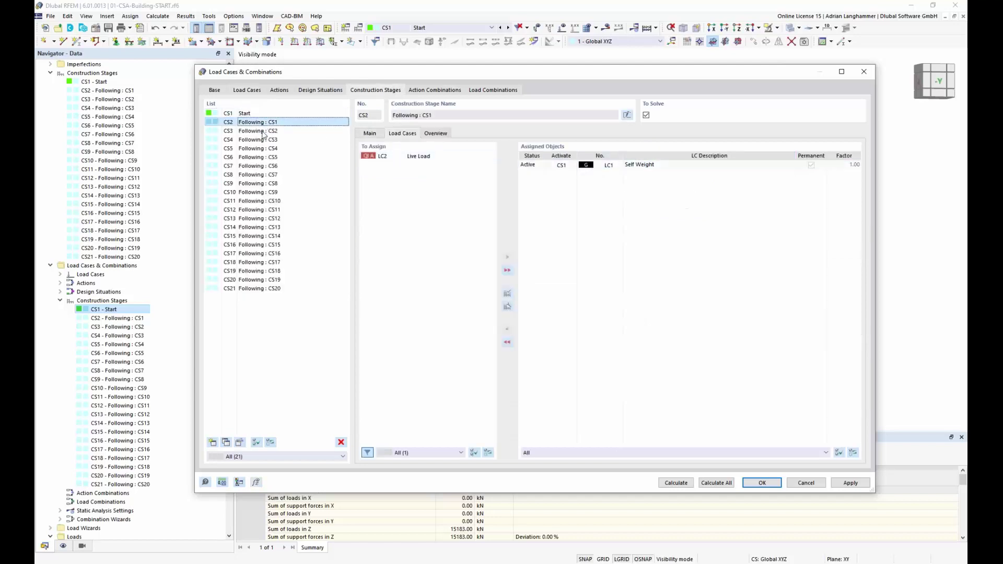
left_click(266, 184)
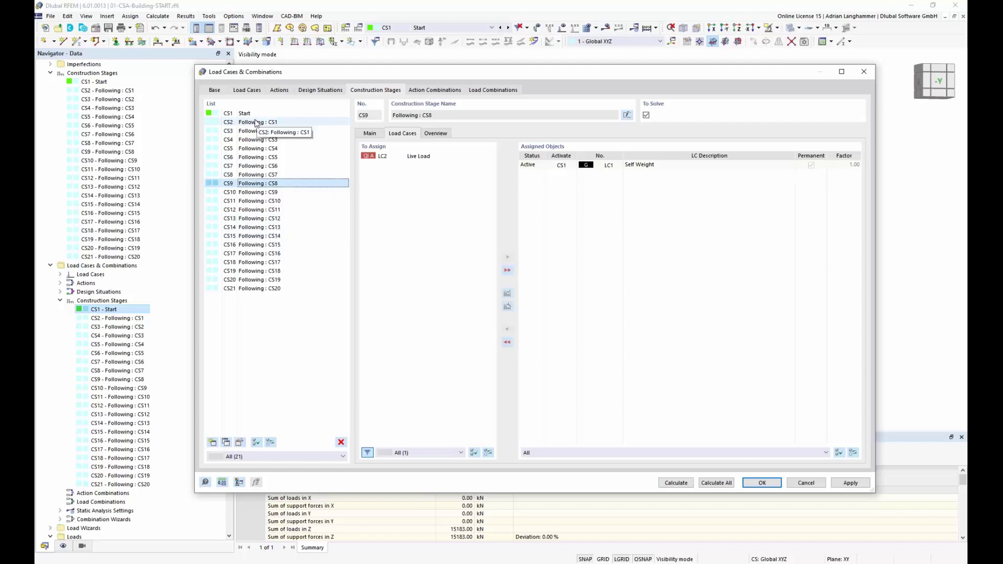
left_click(274, 253)
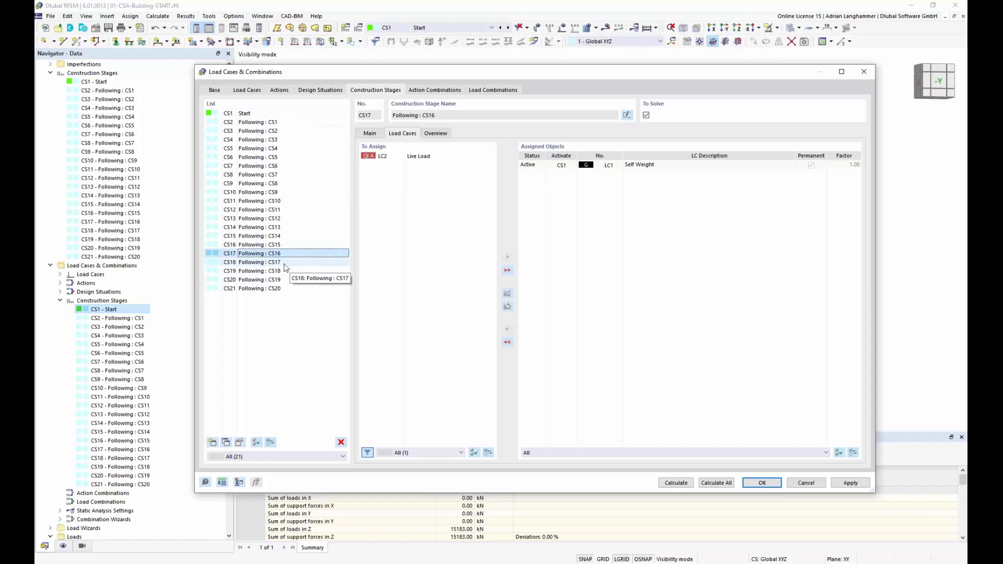
Assign load case LC2 Live Load to the final construction stage CS21 without making it permanent, and look at the stage's generated objects
left_click(274, 288)
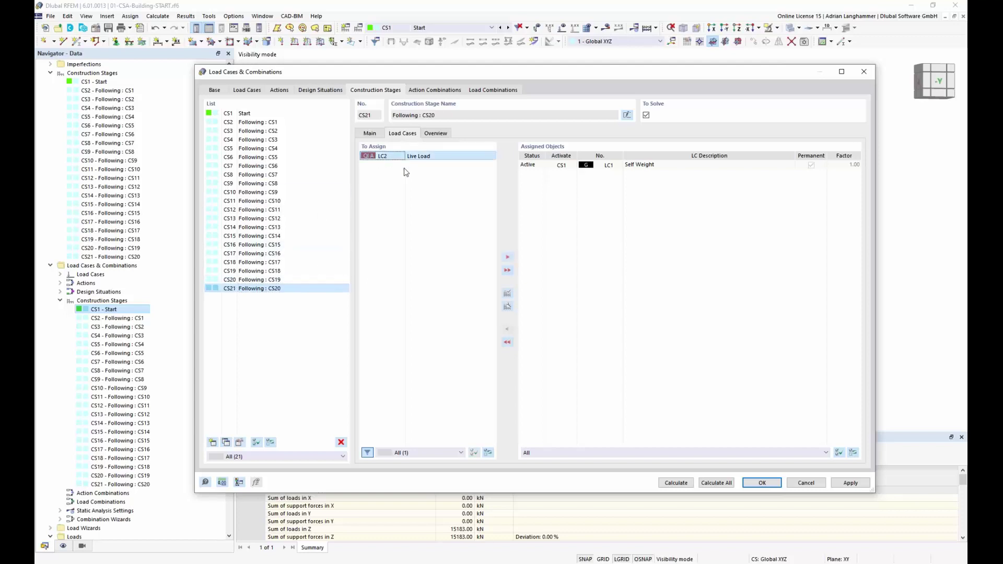
left_click_drag(402, 156, 604, 285)
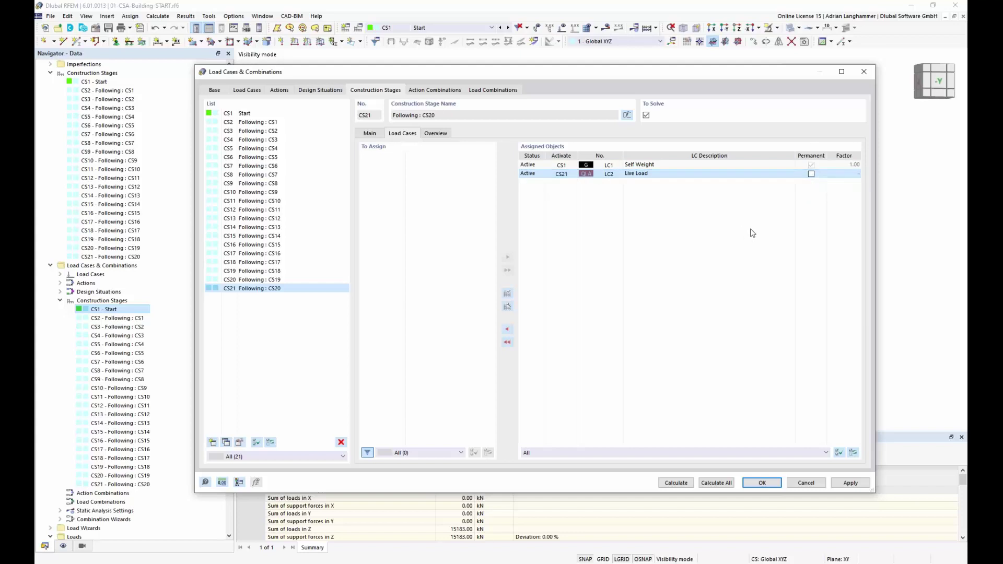
left_click(440, 134)
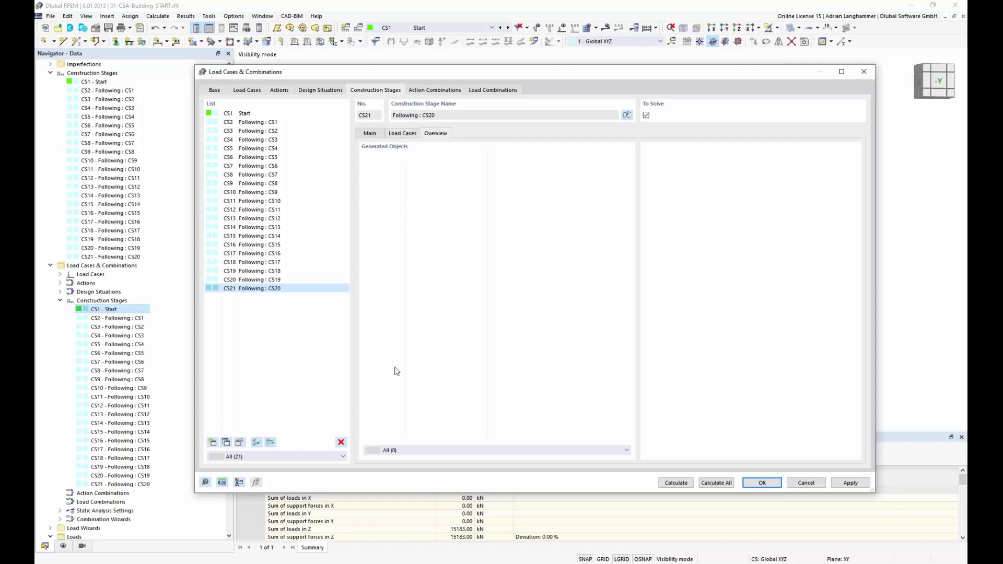
left_click(402, 135)
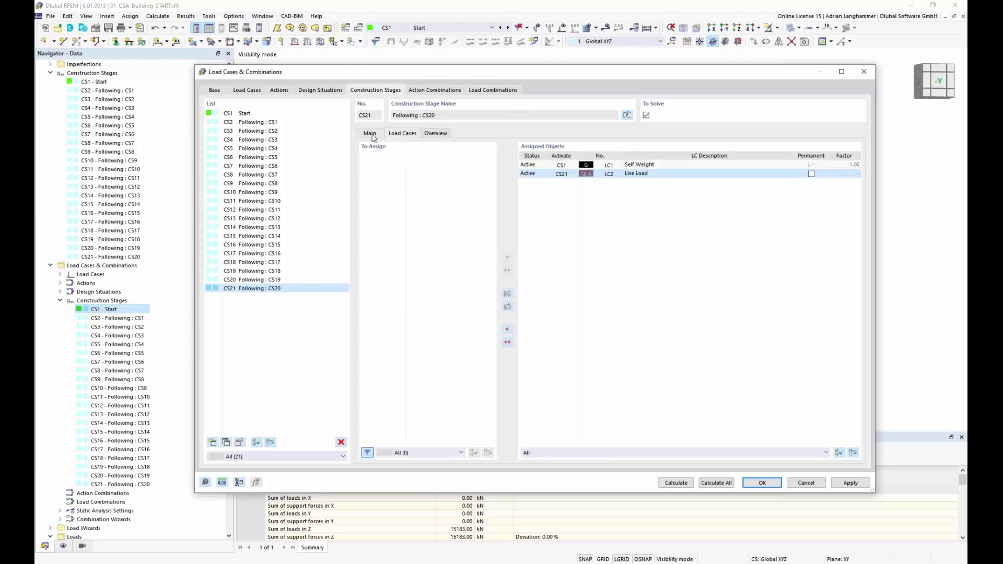
Enable creating combinations according to the combination wizard for CS21, and review the wizard's option to consider construction stages only
left_click(373, 137)
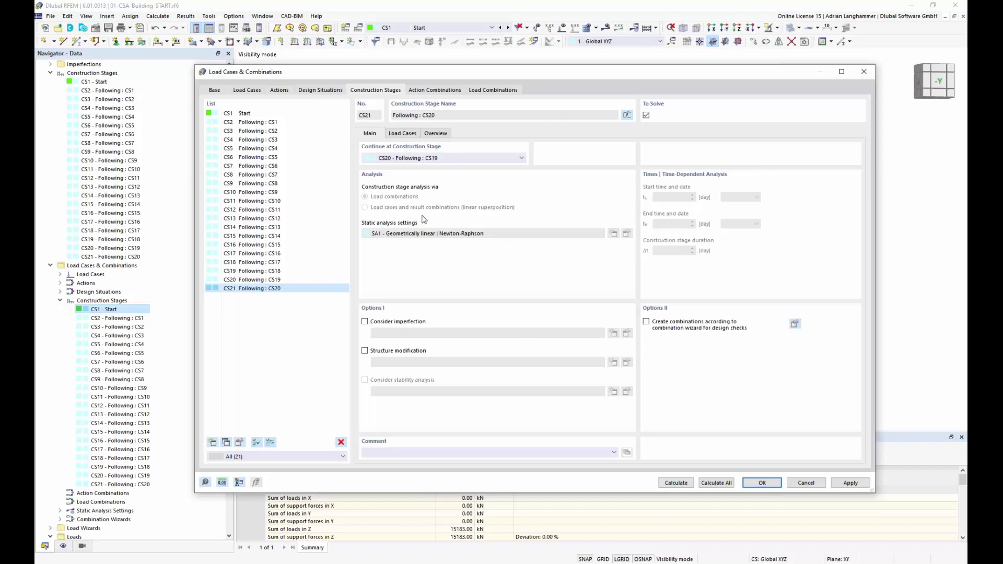
left_click_drag(473, 69, 477, 53)
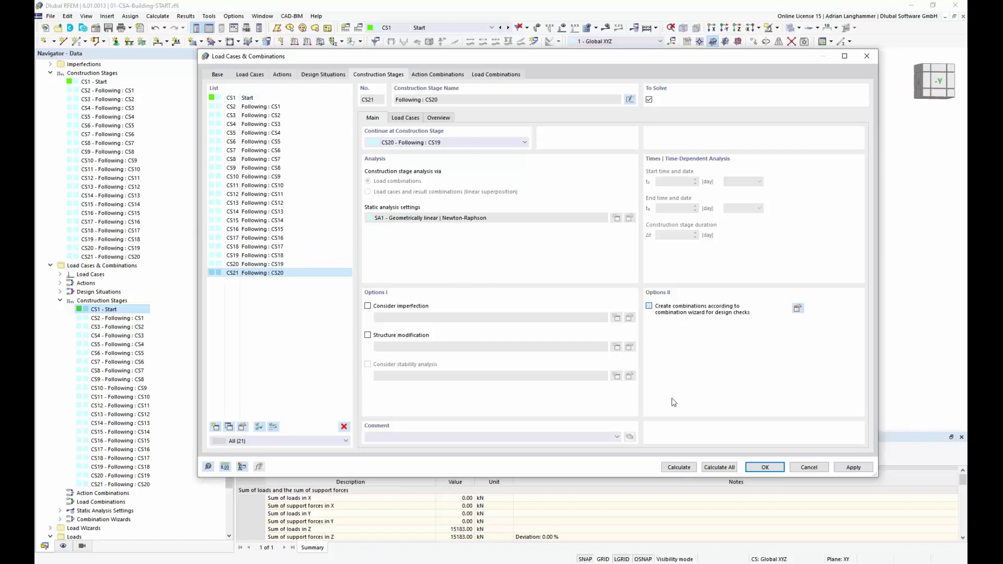
left_click(797, 309)
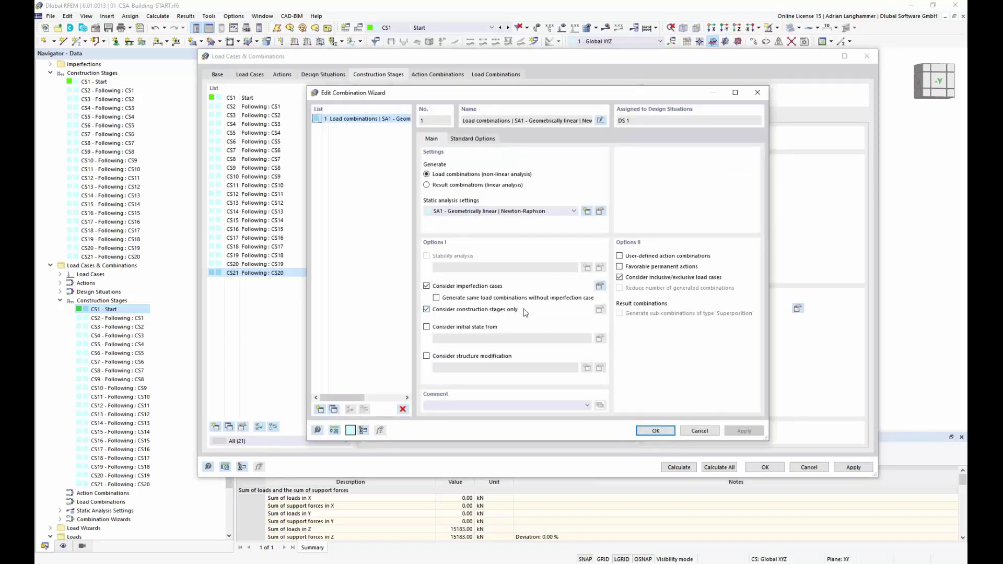
left_click(656, 430)
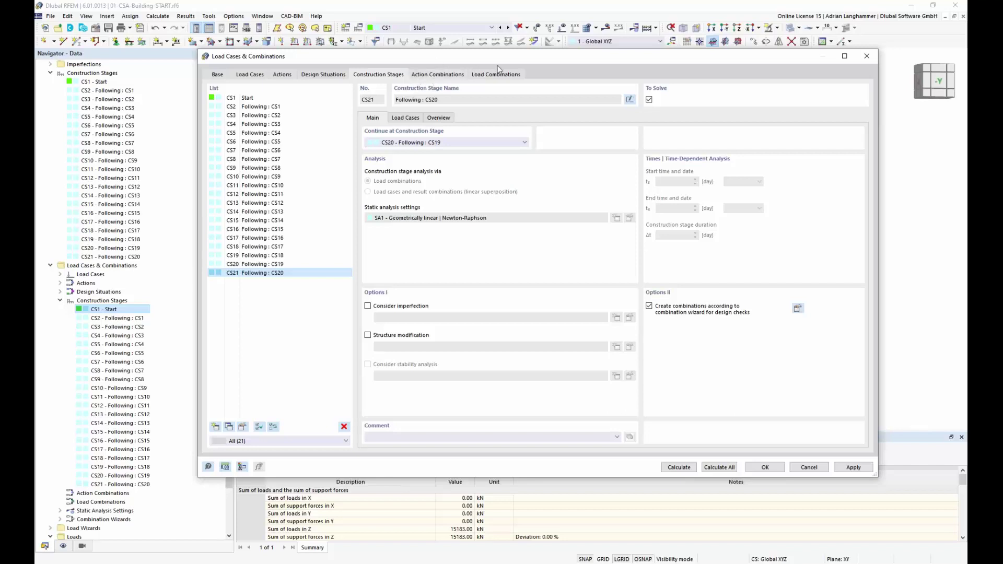
Examine the generated action combinations AC1 and AC2 for construction stage CS21
left_click(438, 74)
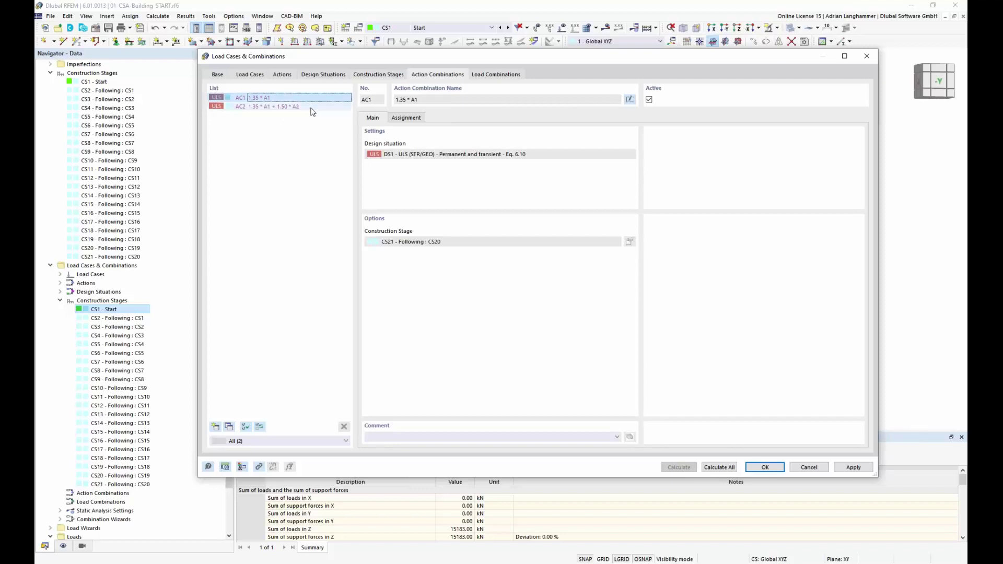
left_click(312, 111)
left_click(316, 98)
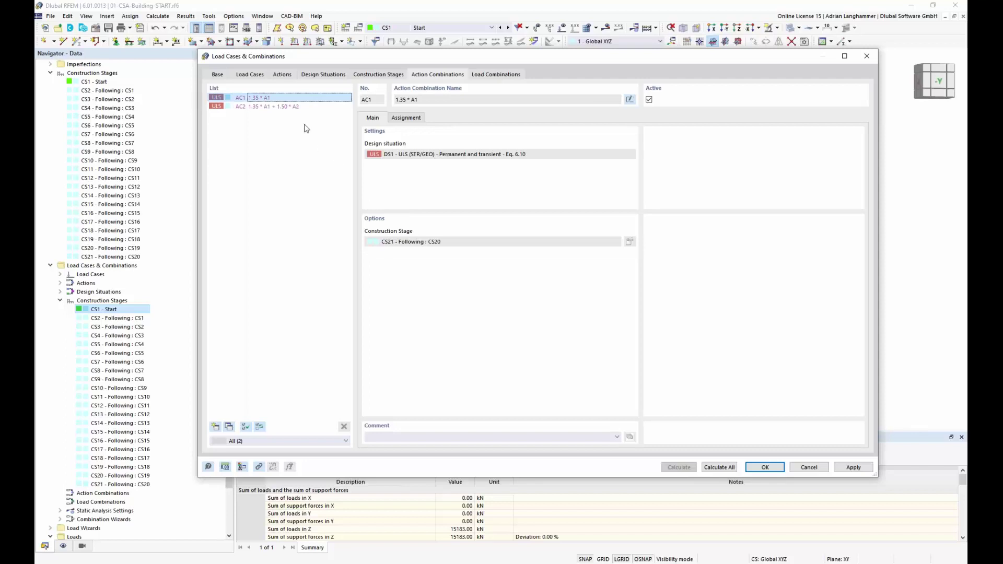
left_click(310, 110)
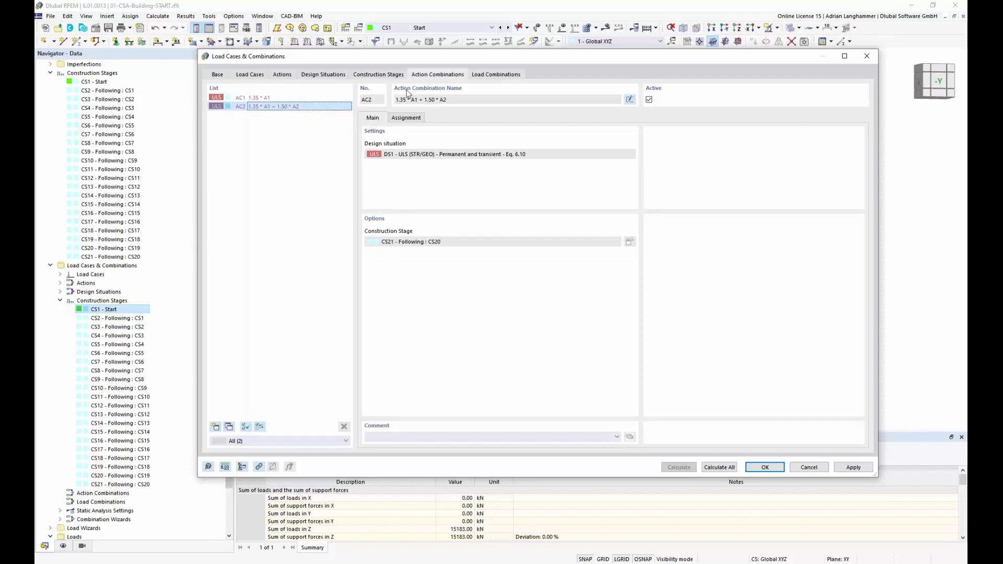
Examine the generated load combinations, comparing CO1 with CO2 and checking the initial states of CO3, CO4, CO21 and CO22
left_click(498, 75)
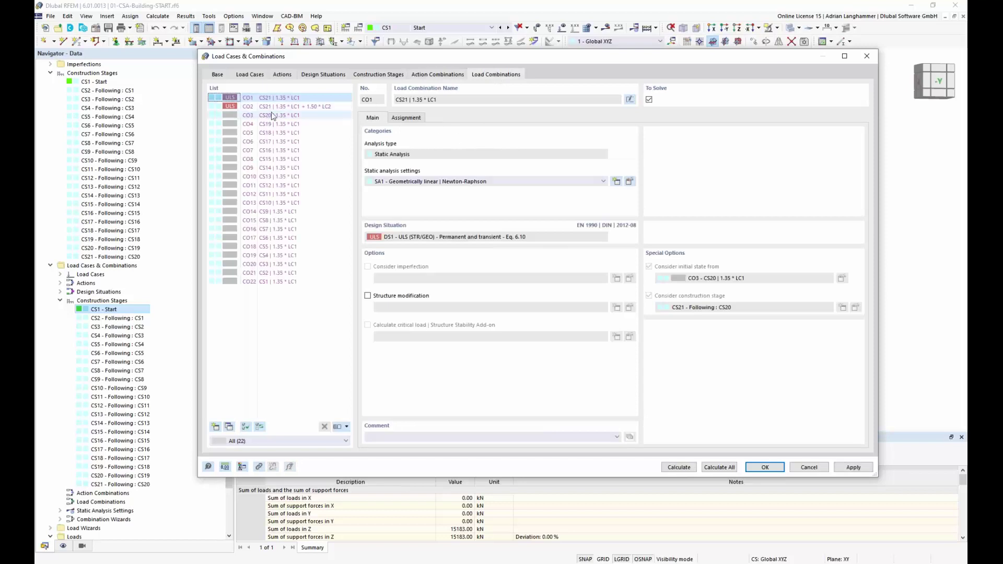
left_click(278, 107)
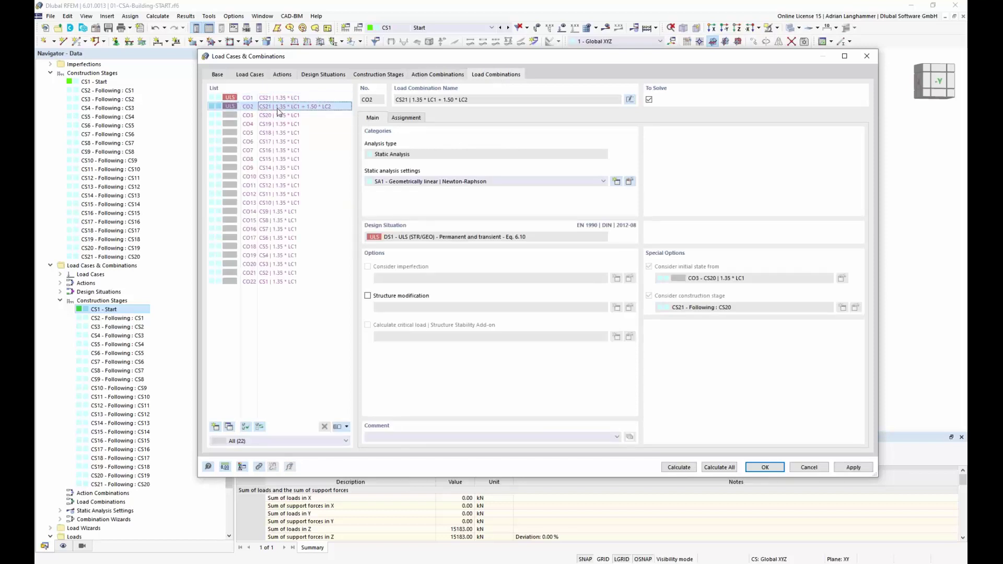
left_click(282, 102)
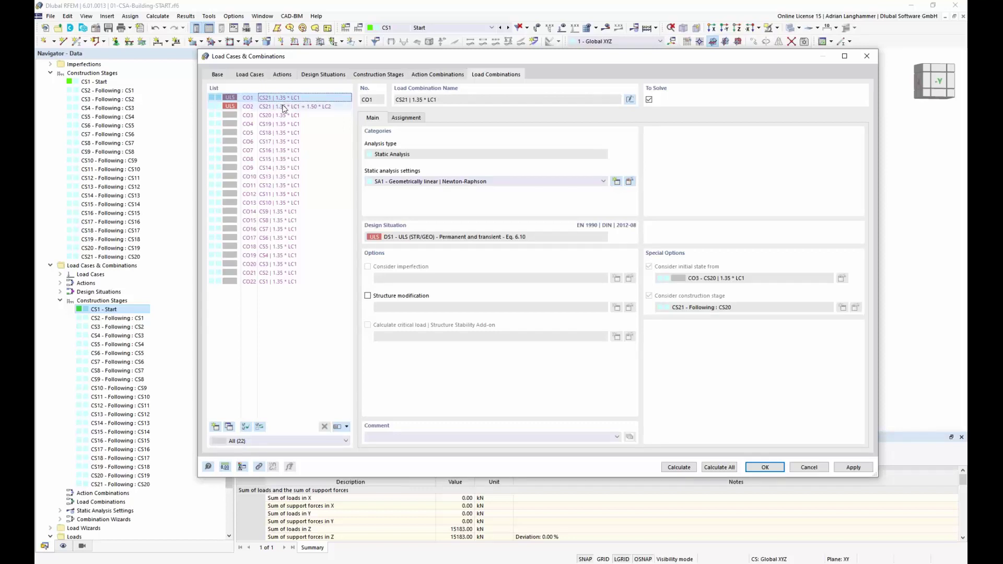
left_click(283, 107)
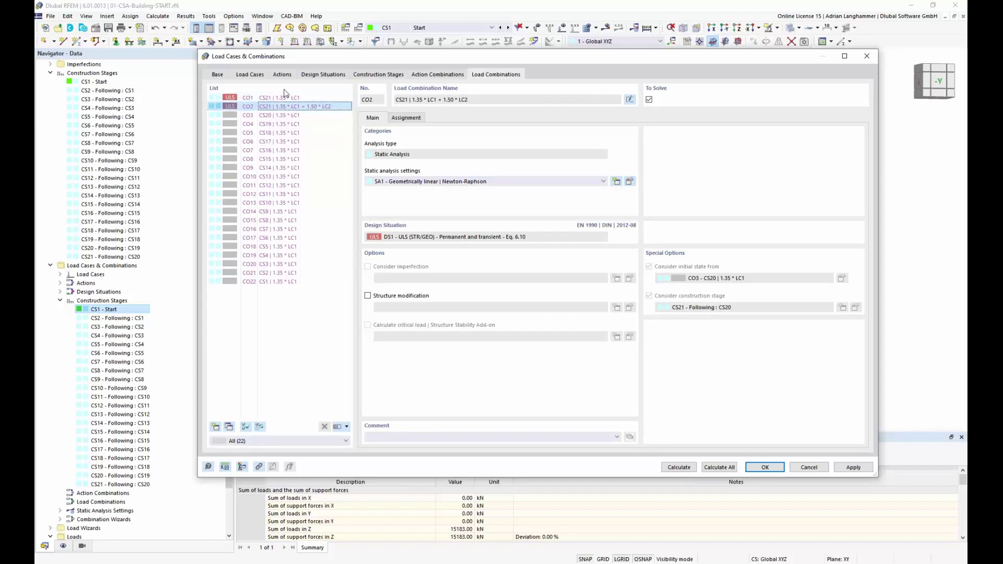
left_click(272, 98)
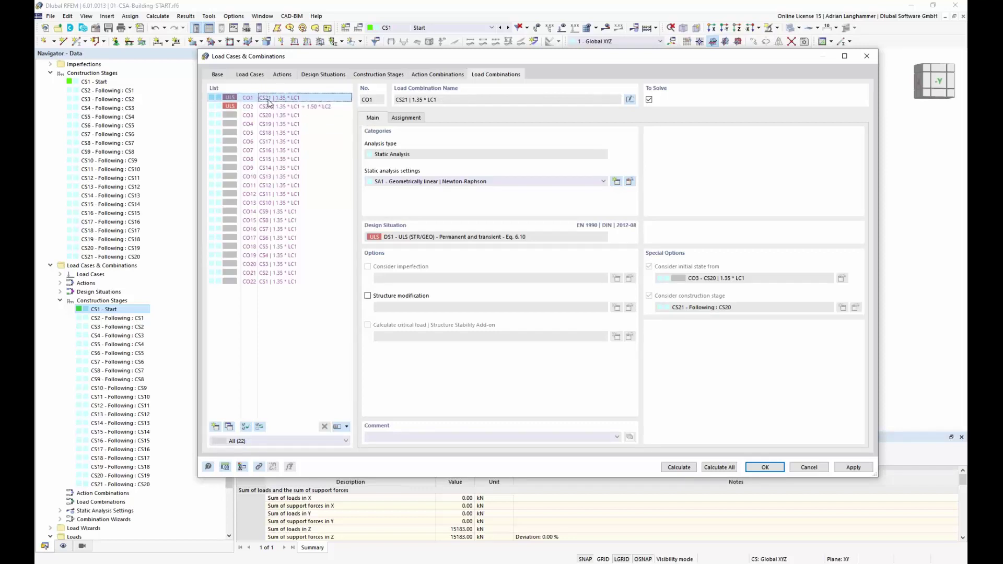
left_click(314, 107)
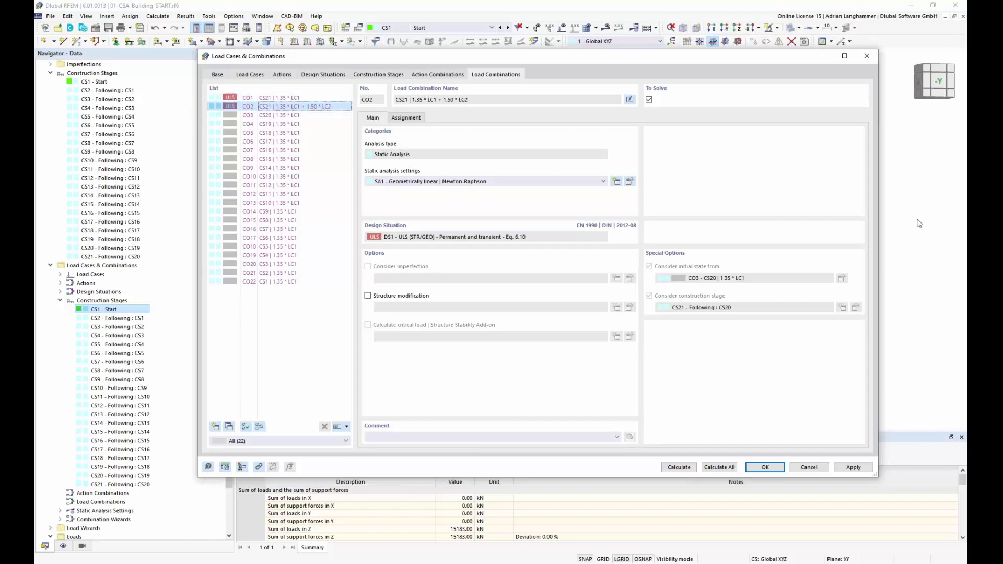
left_click(296, 116)
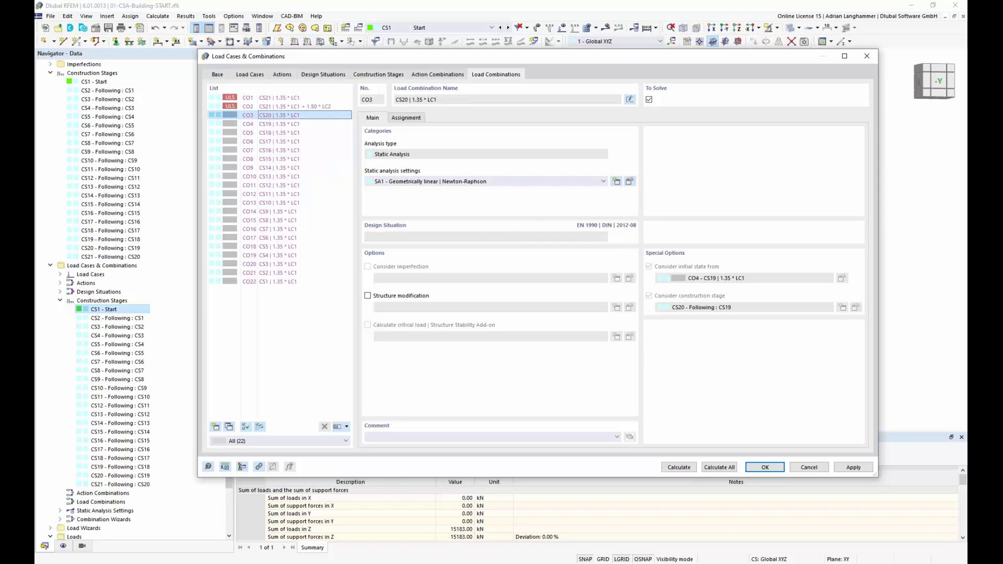
left_click(247, 126)
left_click(263, 286)
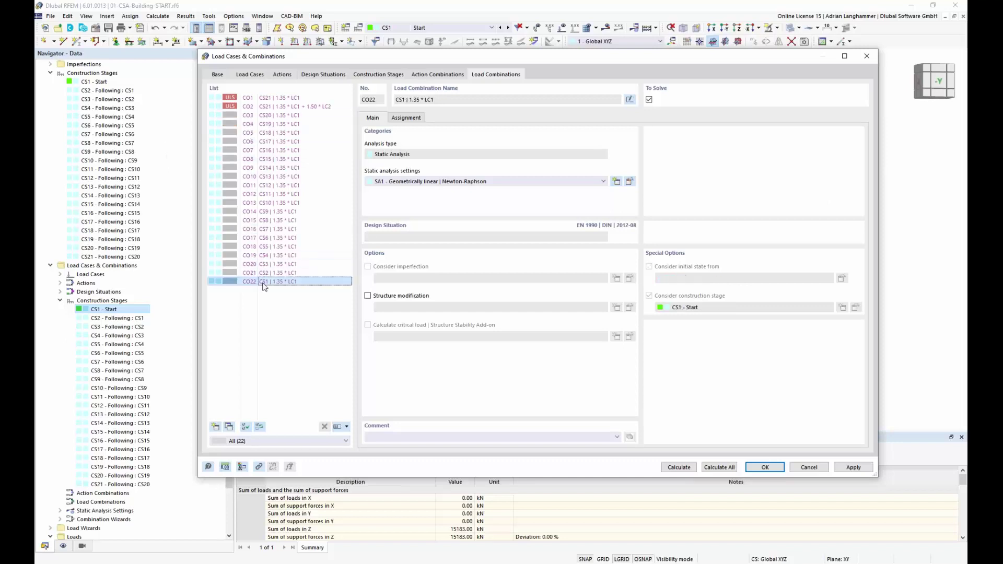
left_click(270, 275)
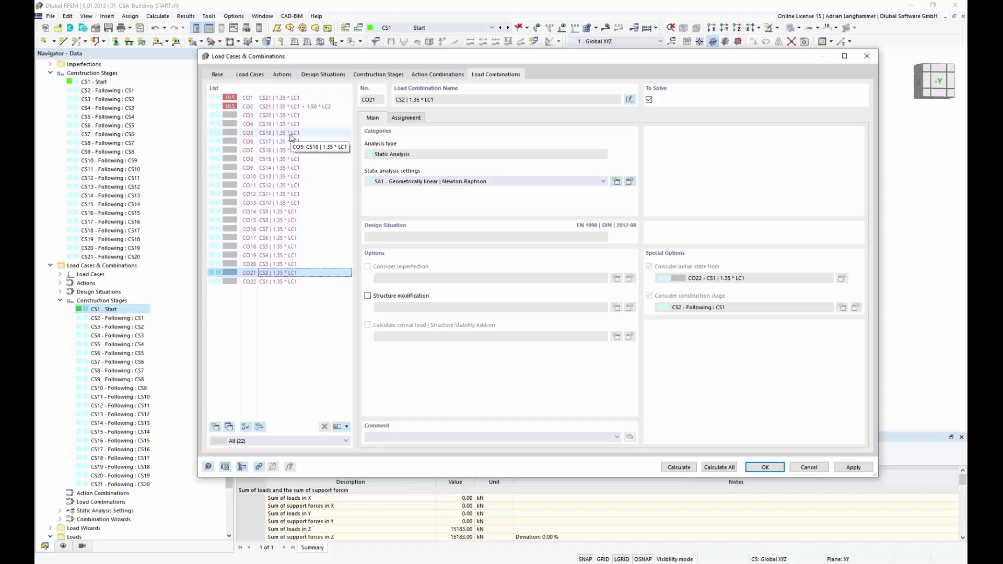
left_click(293, 115)
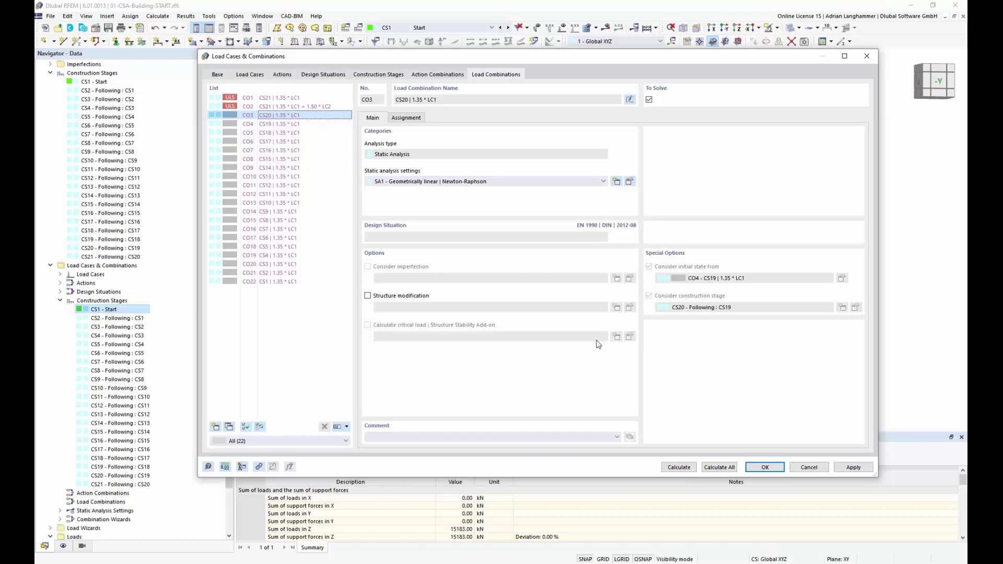
Check the base option for generating load cases from construction stages just before calculation, and return to the list of load combinations
left_click(217, 76)
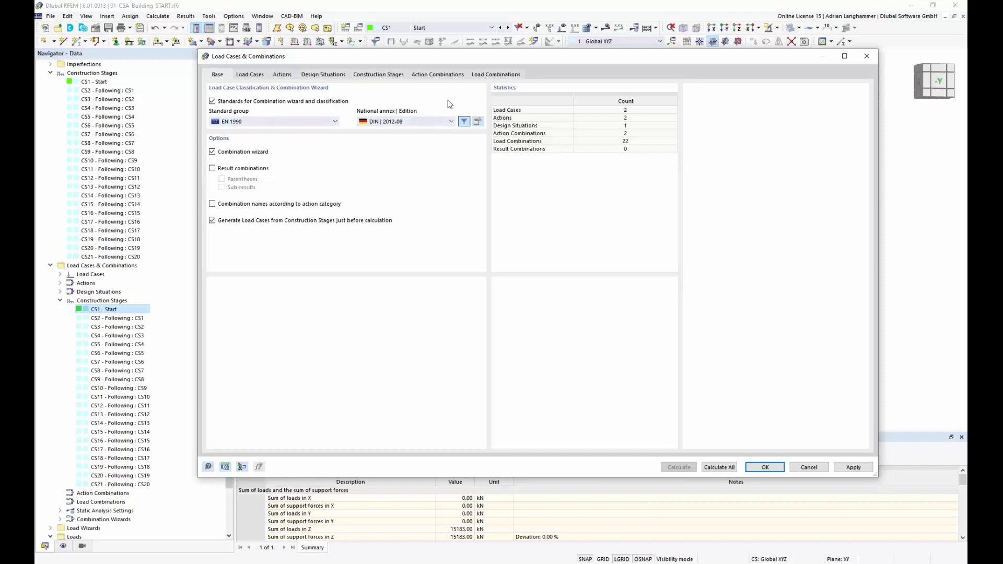
left_click(483, 77)
left_click(217, 74)
left_click(486, 75)
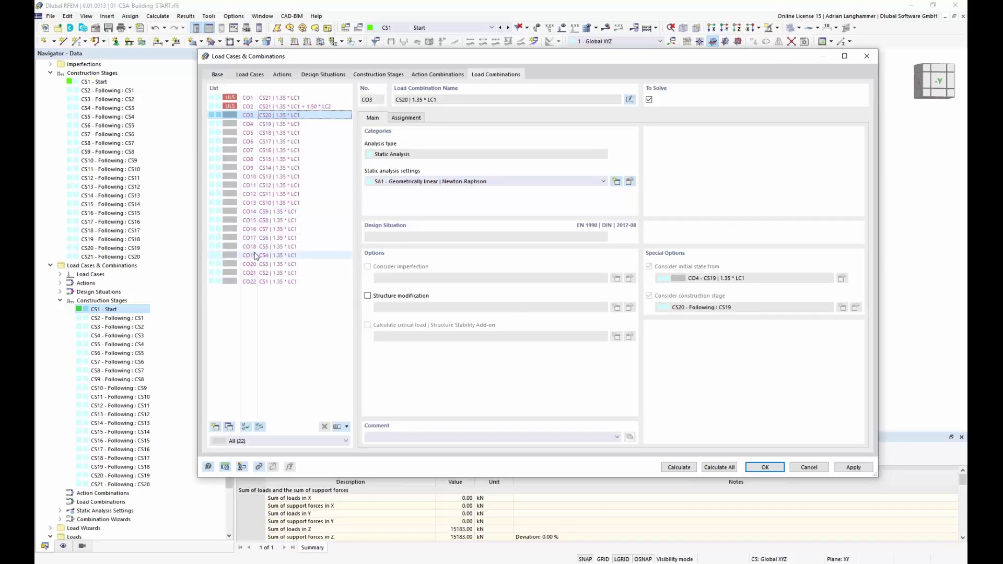
Add a load combination named Userdefined CS10 and set its static analysis settings to SA1 - Geometrically linear | Newton-Raphson
left_click(214, 428)
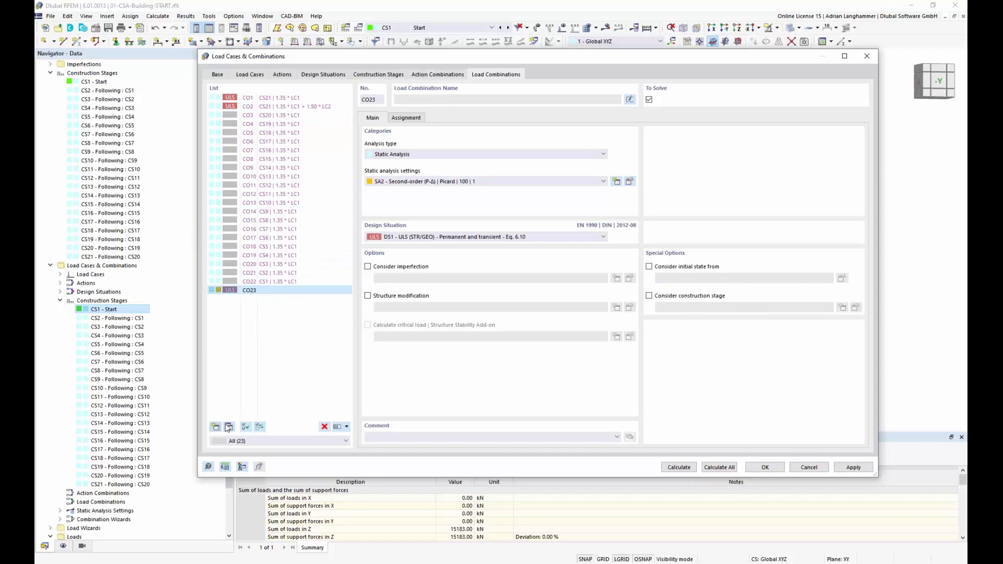
left_click(630, 100)
left_click(538, 104)
left_click(604, 100)
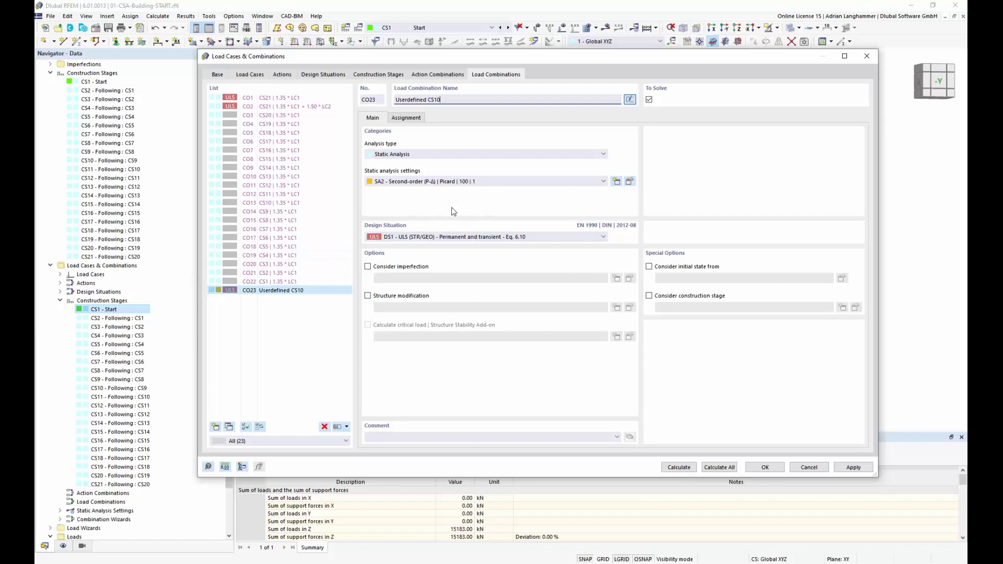
left_click(512, 181)
left_click(422, 189)
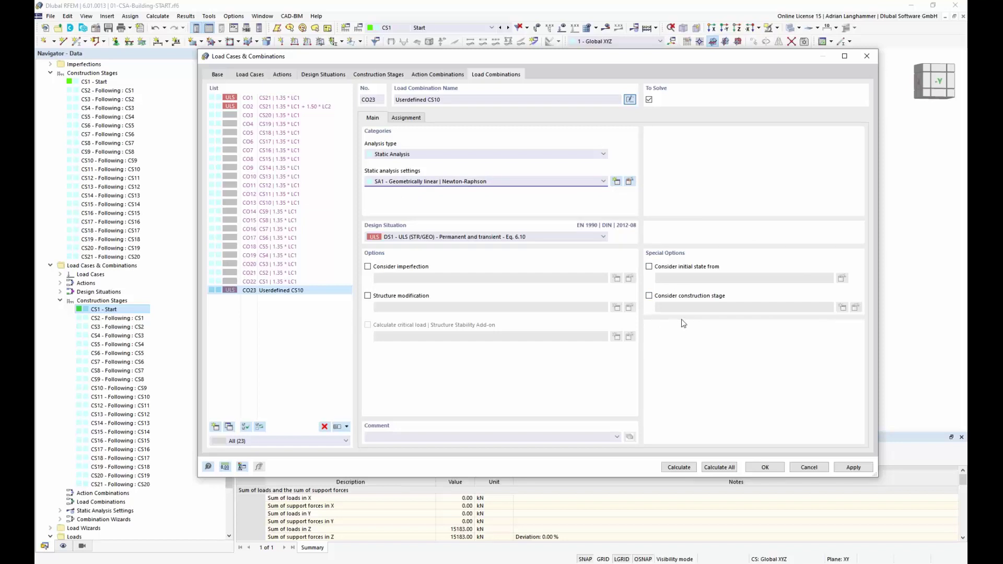
Compare with CO20, and enable considering a construction stage for Userdefined CS10 with CS10 - Following : CS9 chosen
left_click(249, 265)
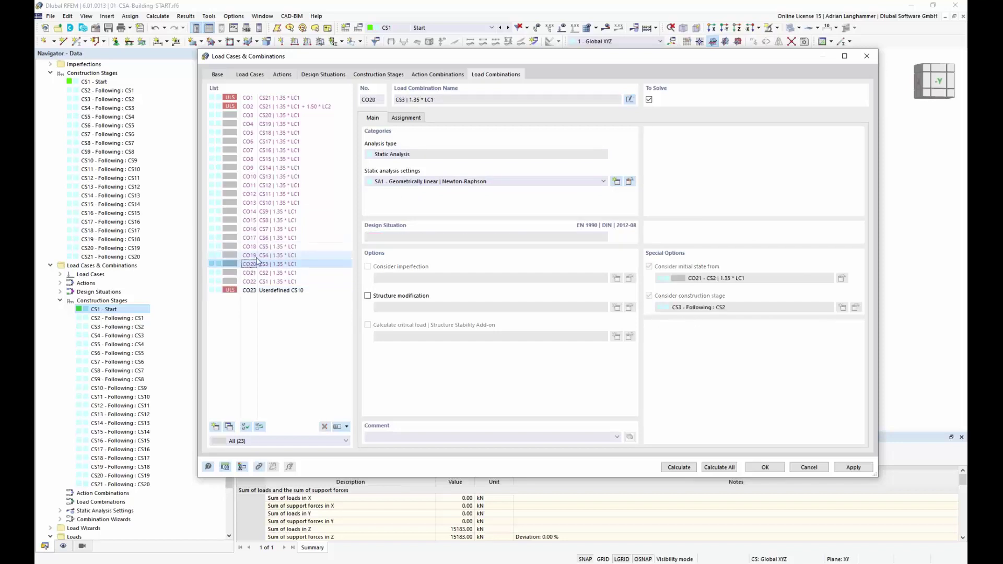
left_click(272, 291)
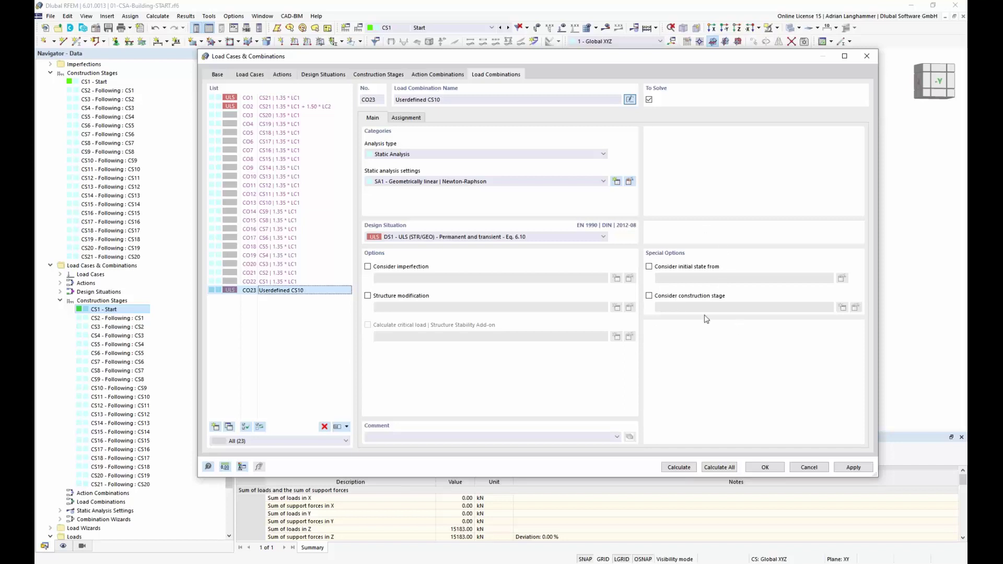
left_click(663, 298)
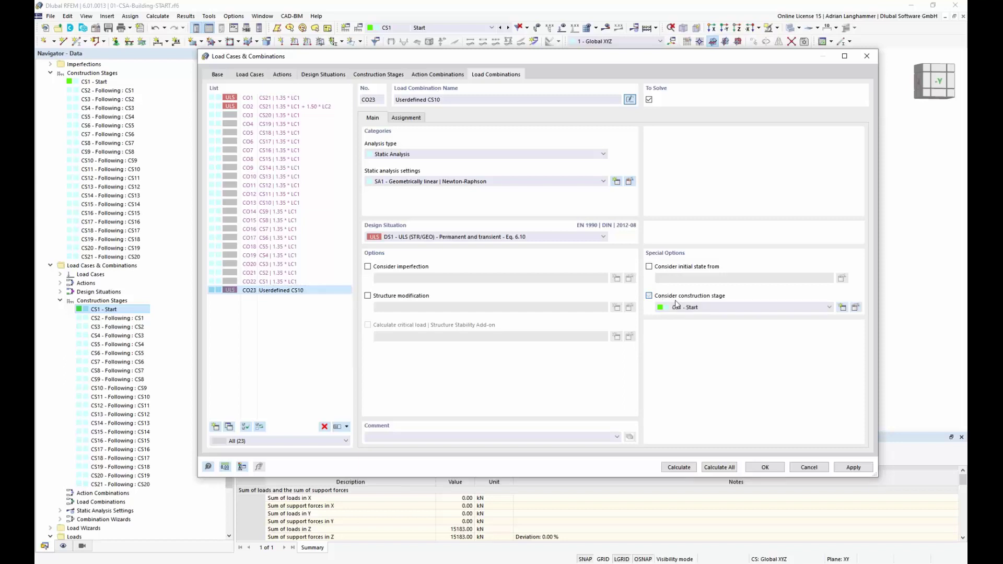
left_click(705, 311)
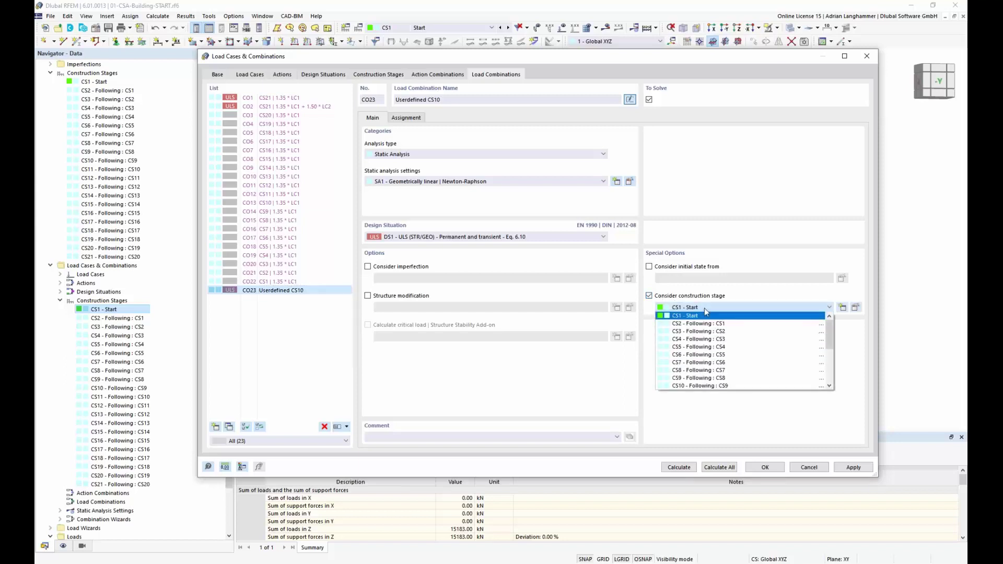
left_click(695, 390)
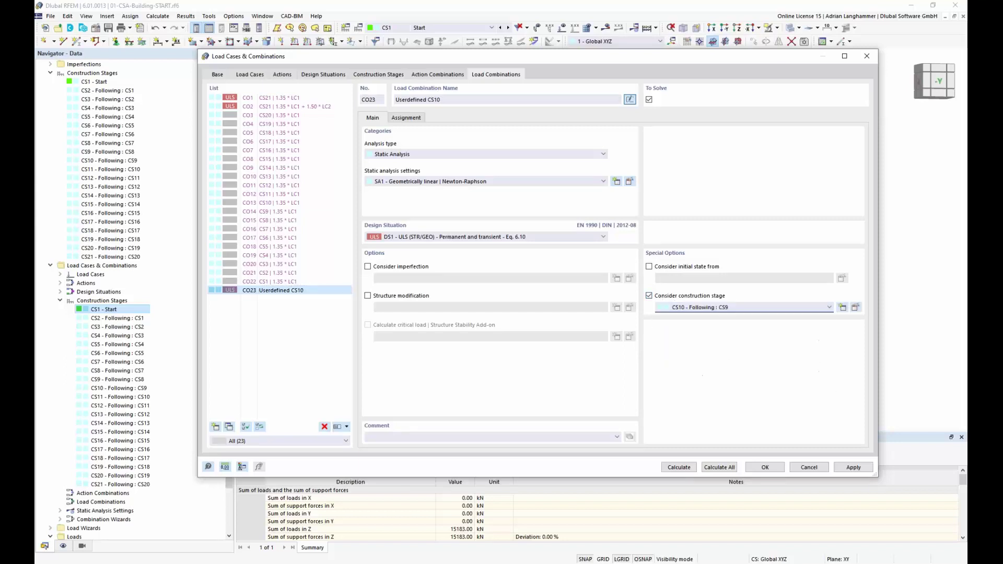
Consider the initial state from CS9 - Following : CS8 for Userdefined CS10, and confirm the load cases and combinations
left_click(689, 267)
left_click(708, 278)
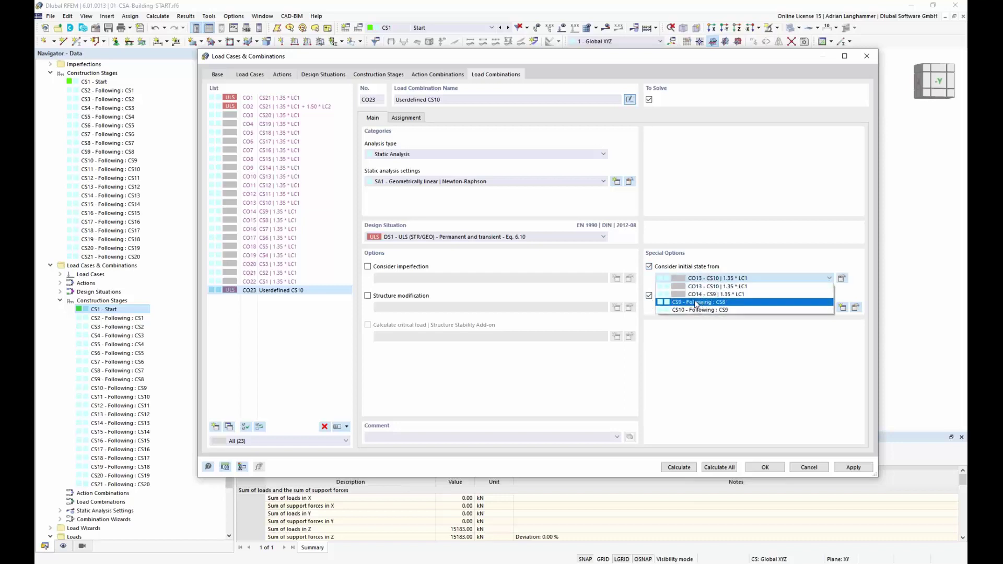
left_click(696, 303)
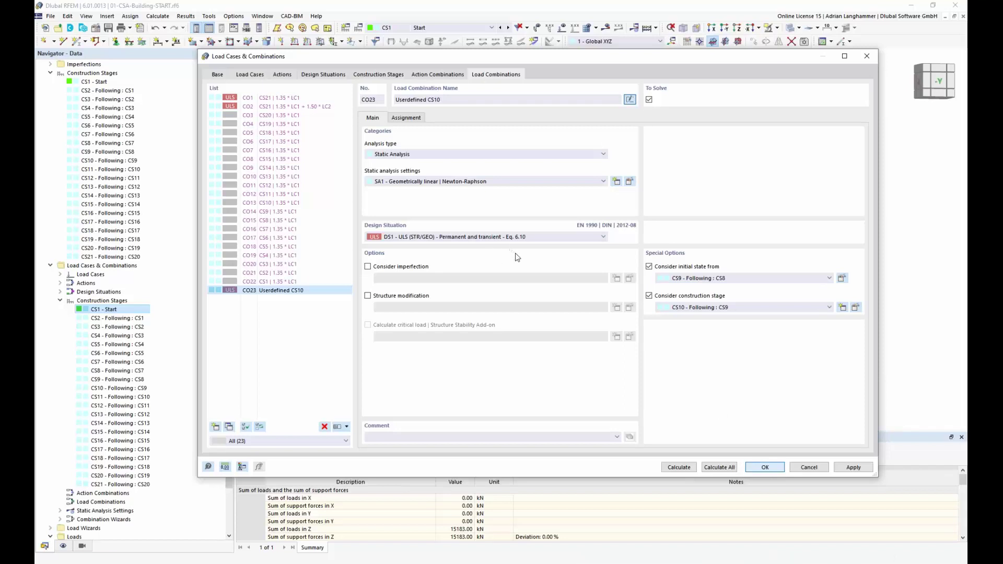
key("Return")
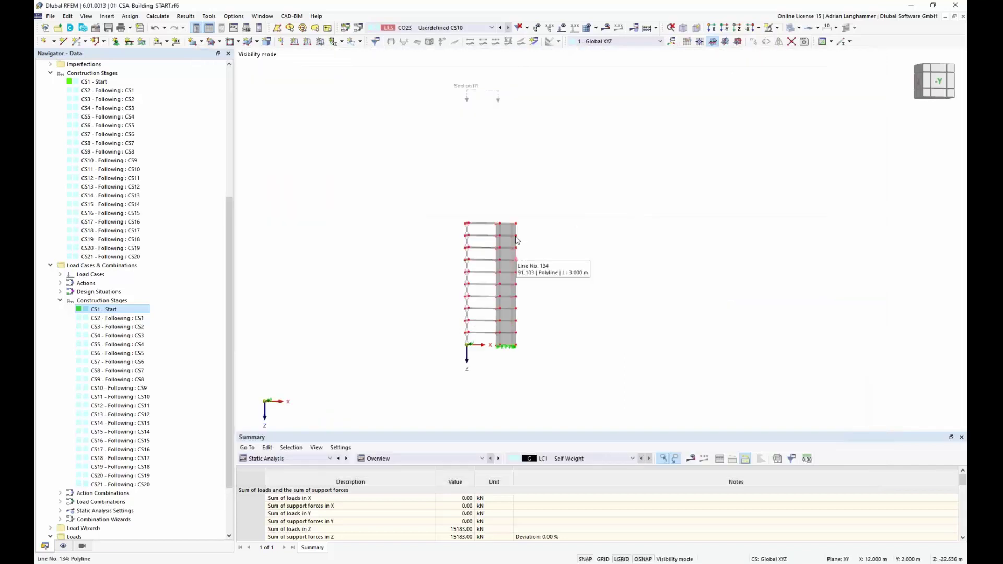
Make load combination CO2 (CS21 | 1.35 * LC1 + 1.50 * LC2) current and calculate its results
left_click(491, 27)
scroll(488, 107, "down", 5)
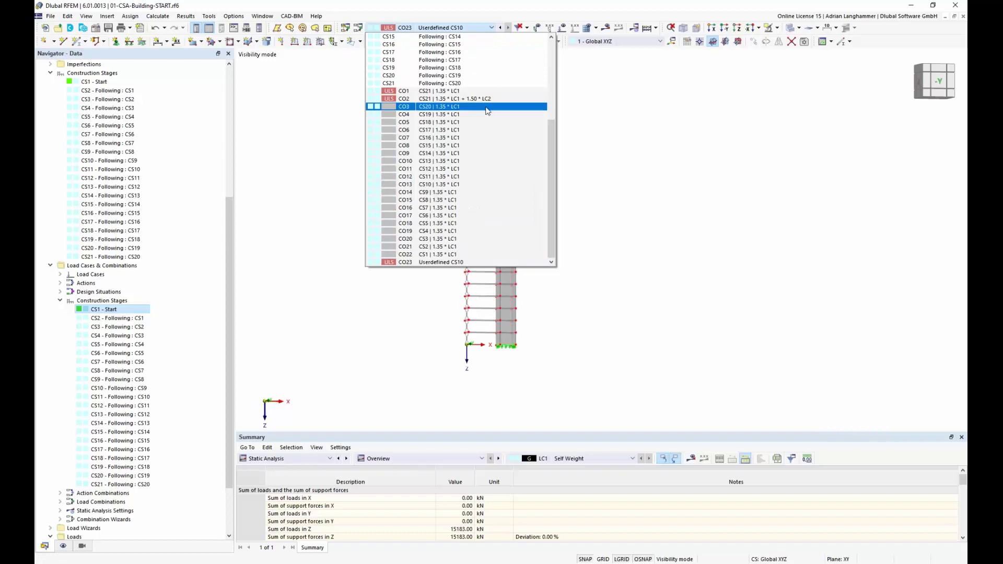
left_click(489, 100)
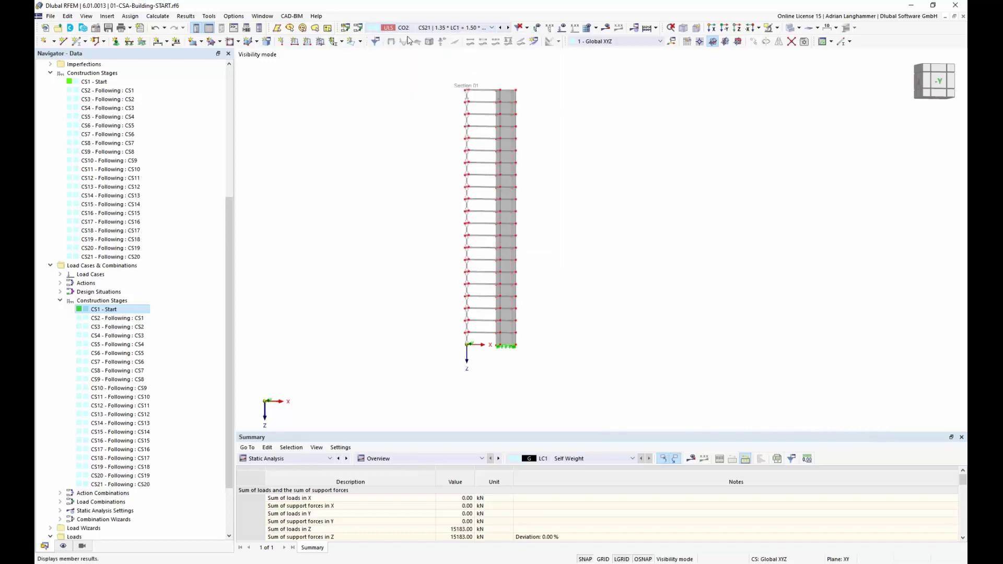
middle_click_drag(599, 190, 565, 217)
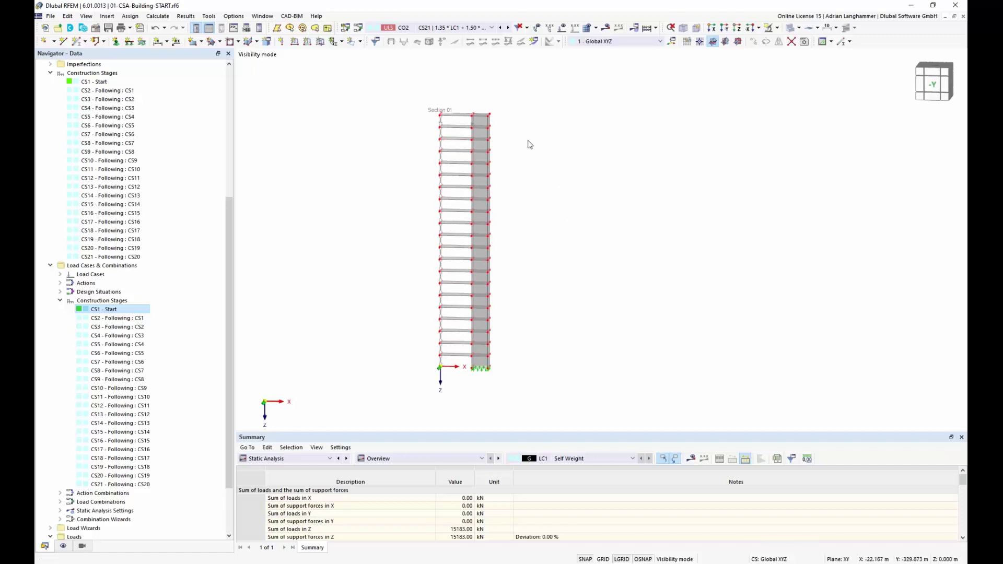
left_click(606, 27)
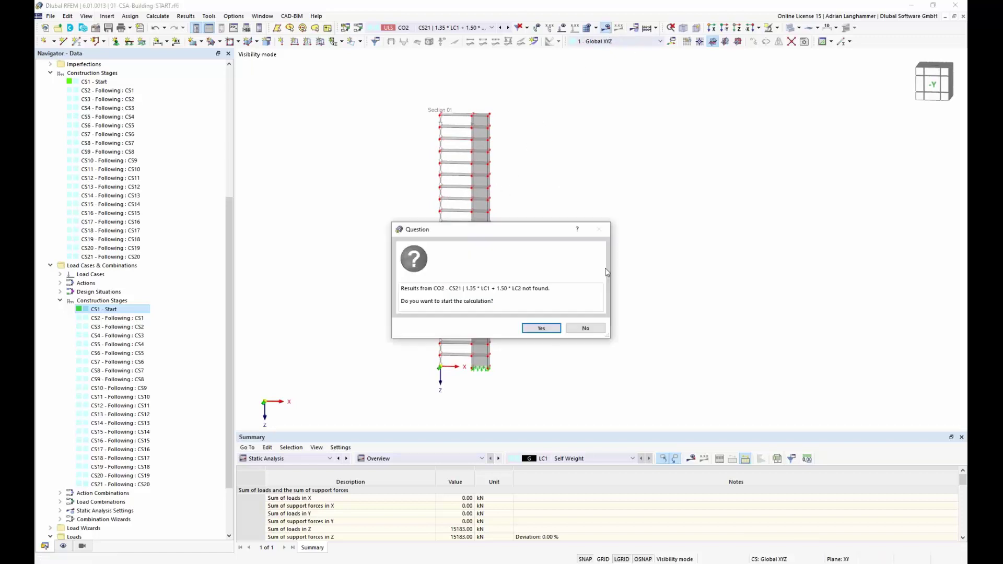
left_click(555, 327)
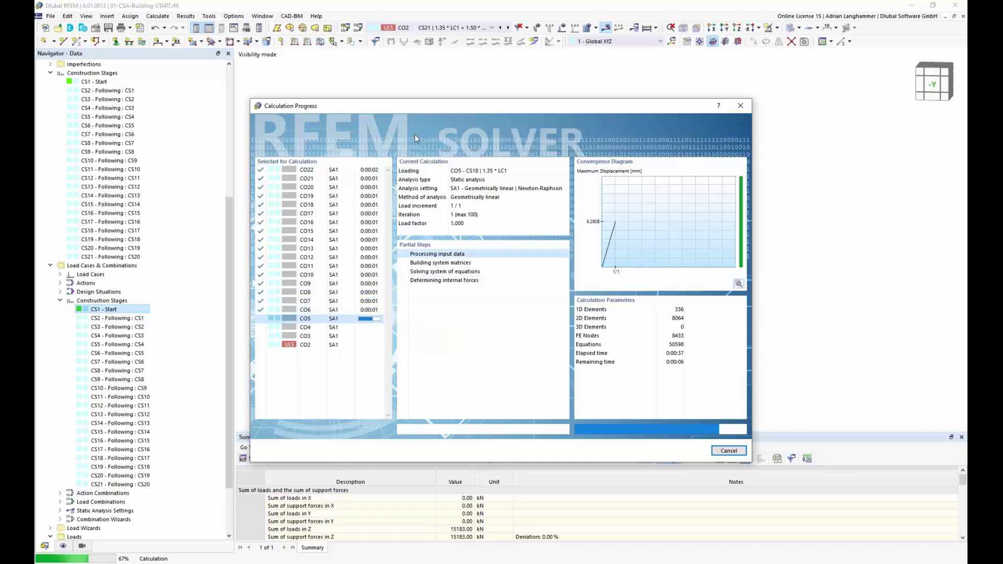
left_click_drag(432, 108, 458, 77)
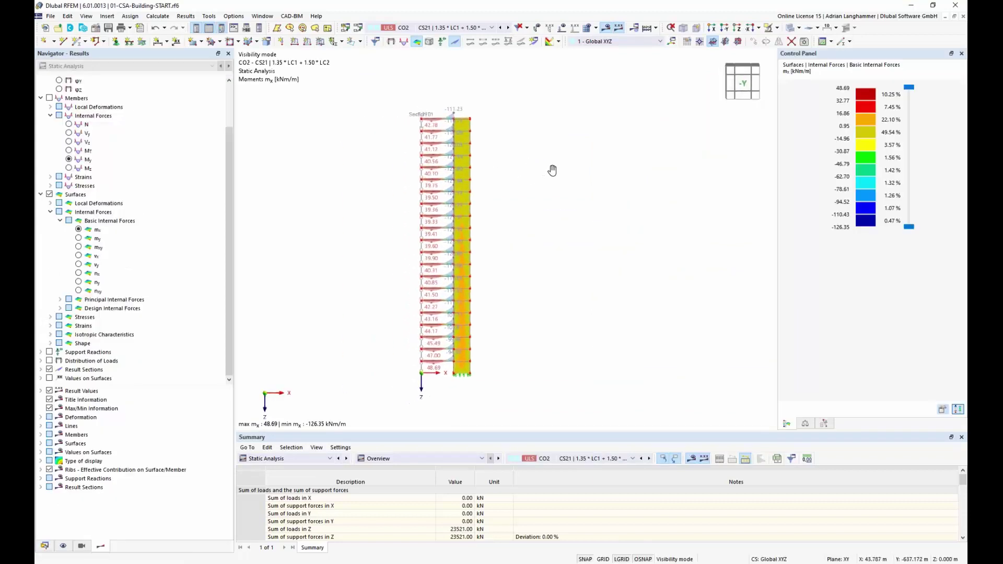
Switch to load combination CO1 (CS21 | 1.35 * LC1) and calculate its results
left_click(500, 27)
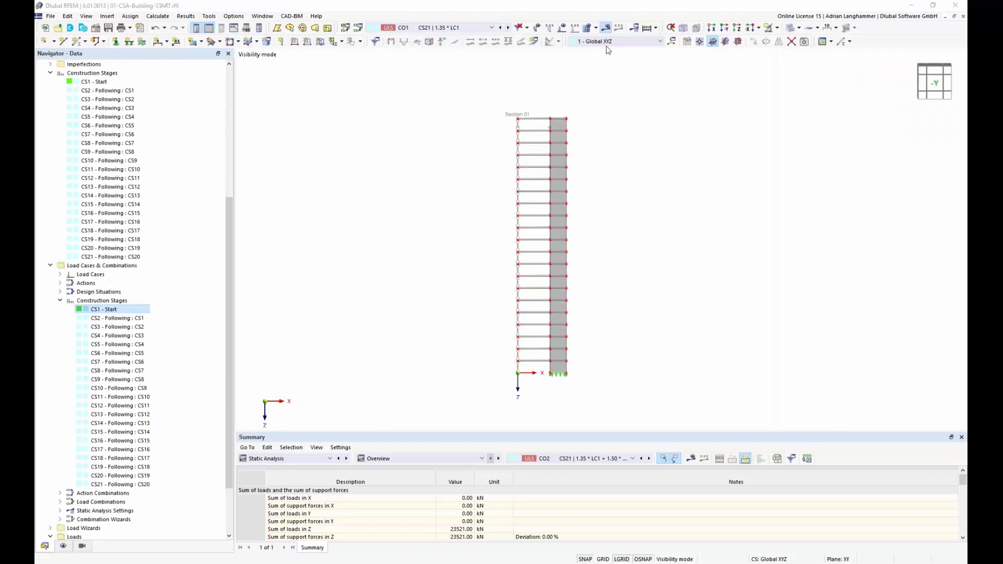
left_click(605, 27)
left_click(541, 329)
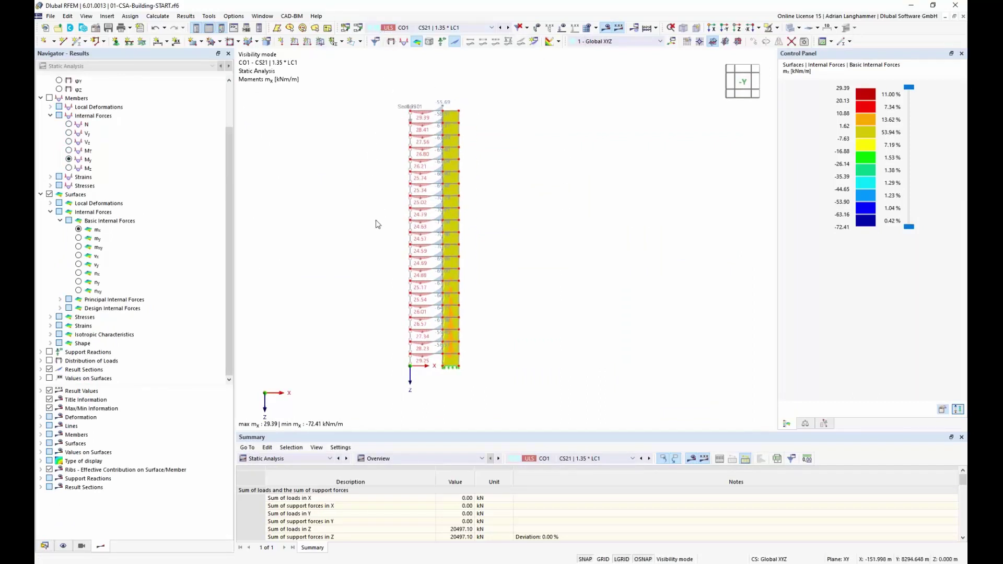
Examine how the CO1 moments in the beams and the wall vary over the height of the building
scroll(379, 238, "up", 1)
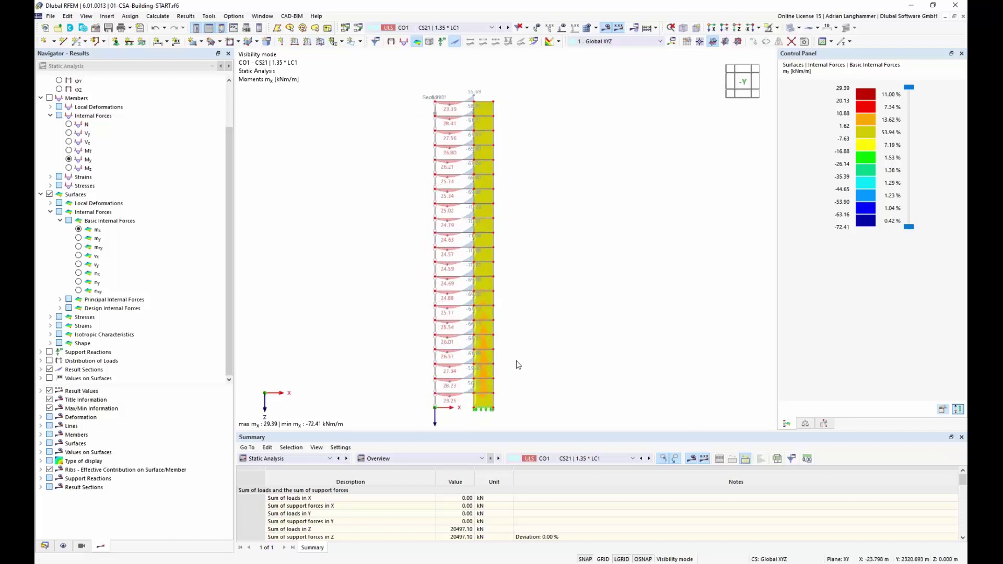
middle_click_drag(526, 359, 533, 357)
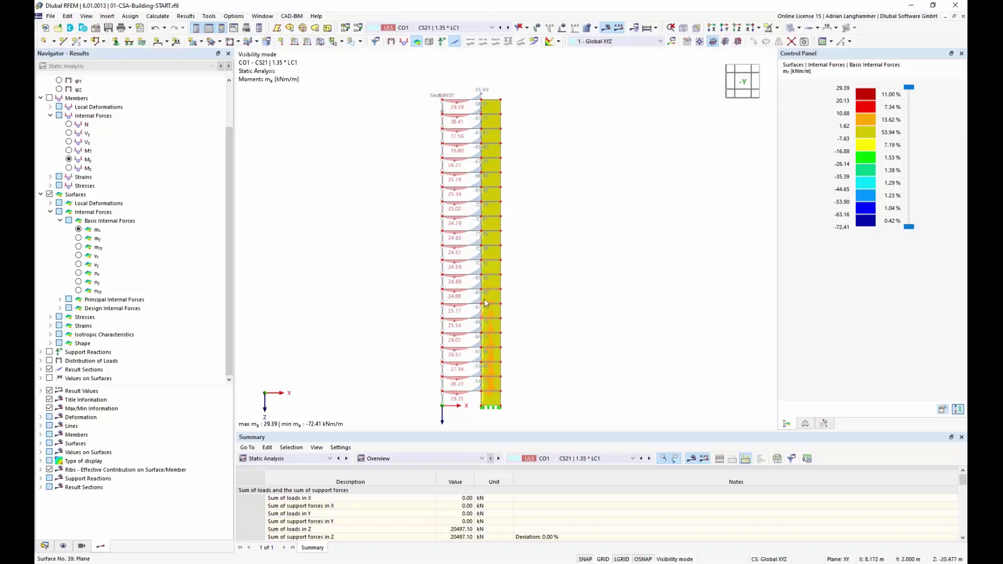
middle_click_drag(568, 289, 560, 249)
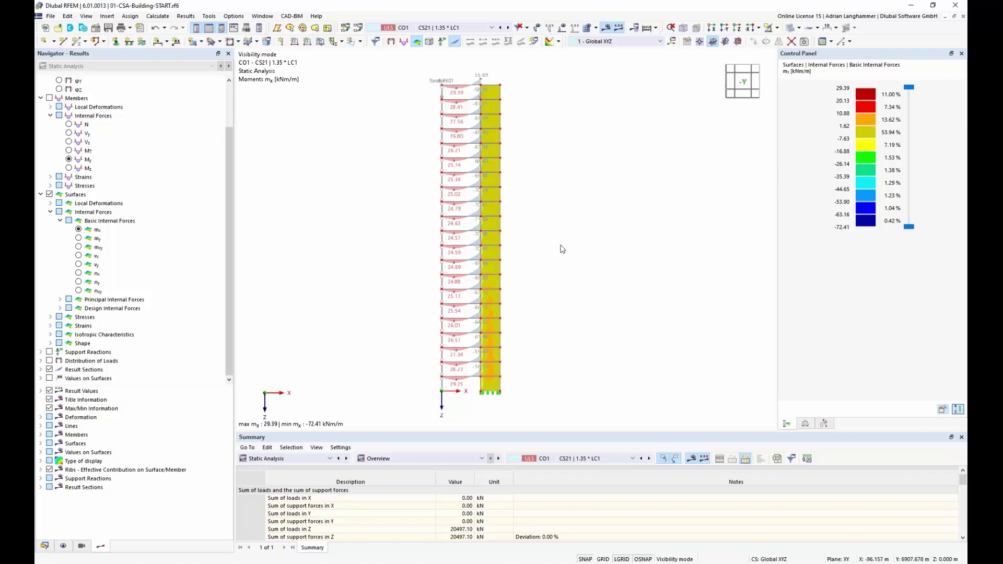
middle_click_drag(558, 288, 557, 286)
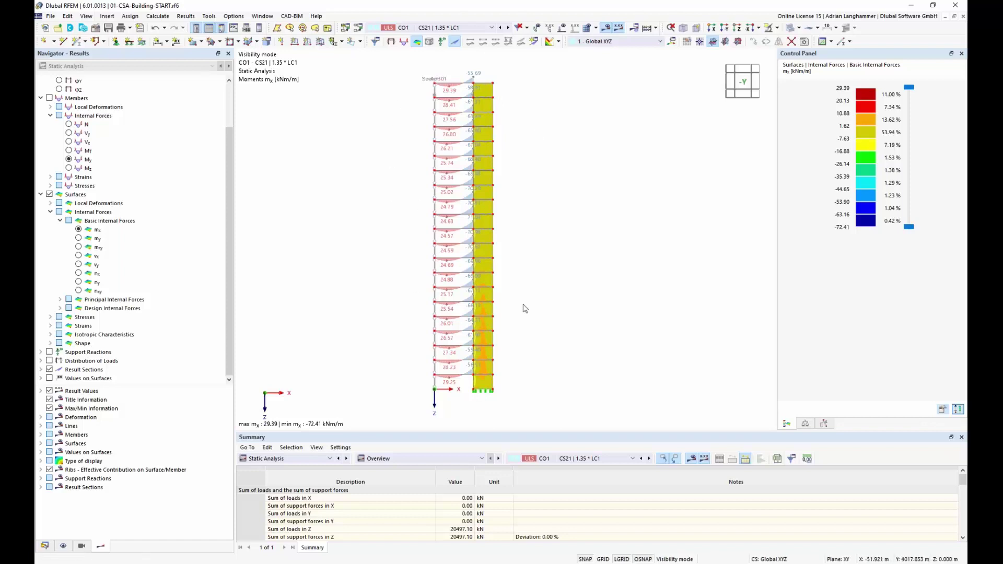
scroll(524, 308, "down", 1)
scroll(527, 302, "down", 1)
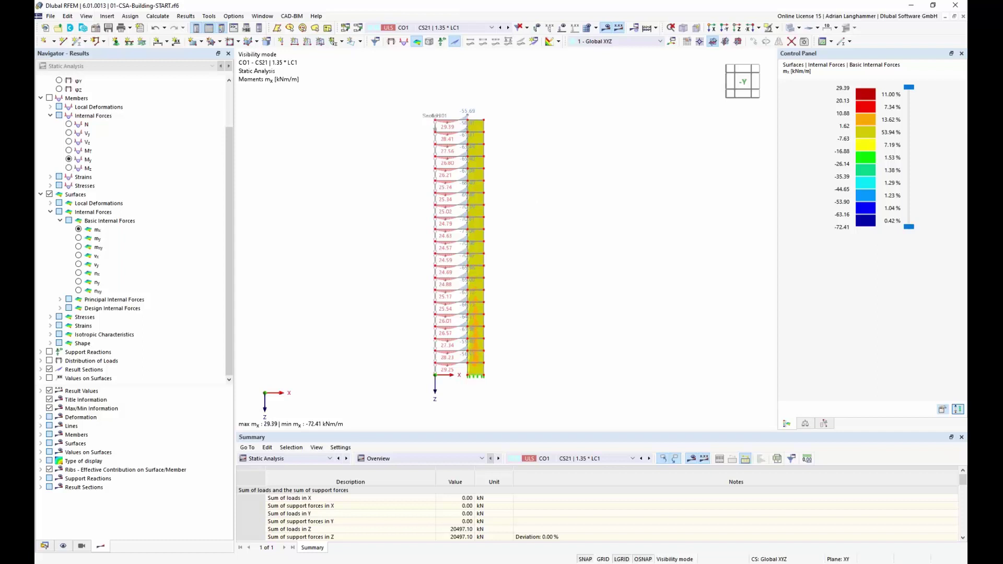
middle_click_drag(551, 265, 509, 248)
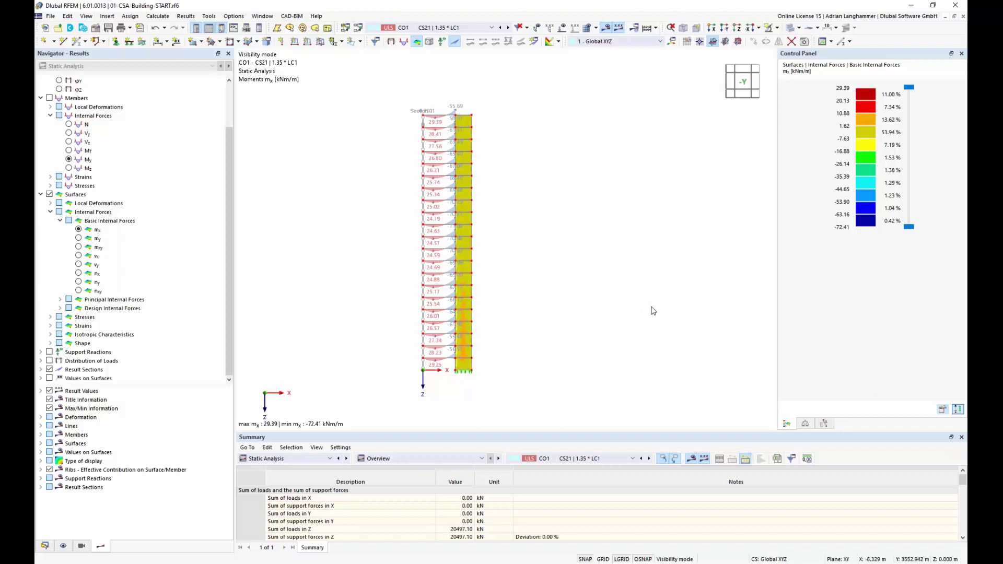
scroll(551, 277, "up", 2)
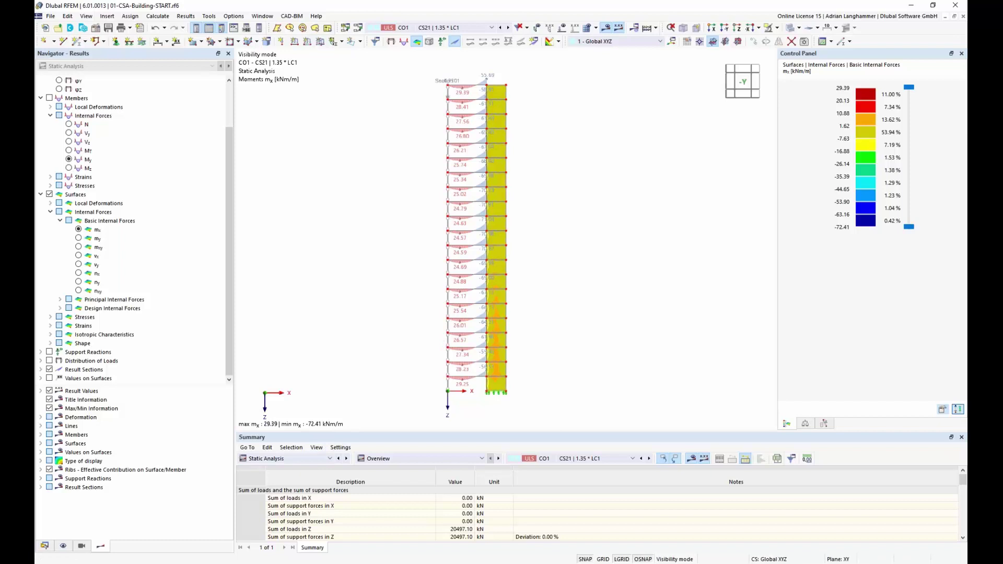
Show the Concrete Design input data in an enlarged table and try to run the concrete design calculation
left_click(328, 458)
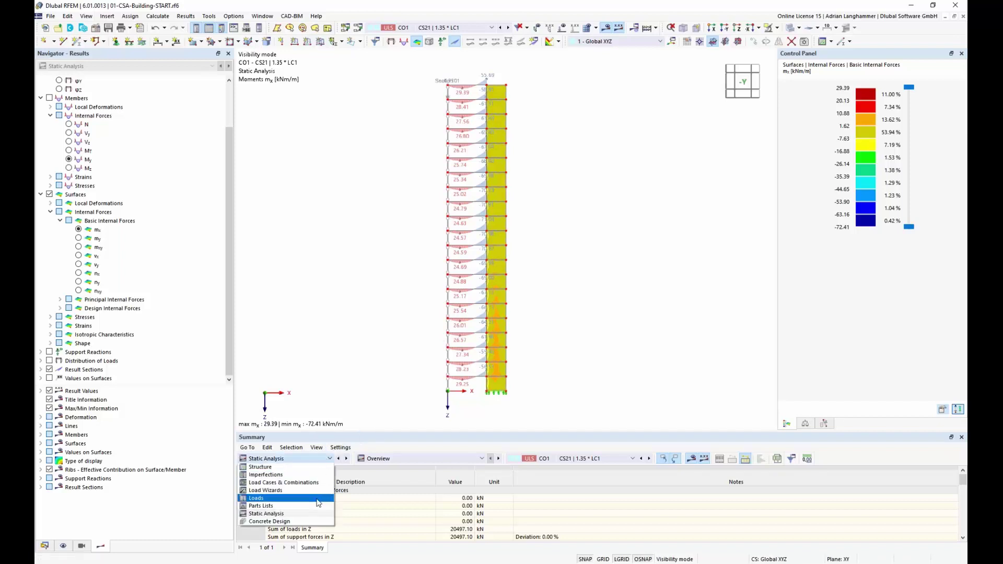
left_click(291, 521)
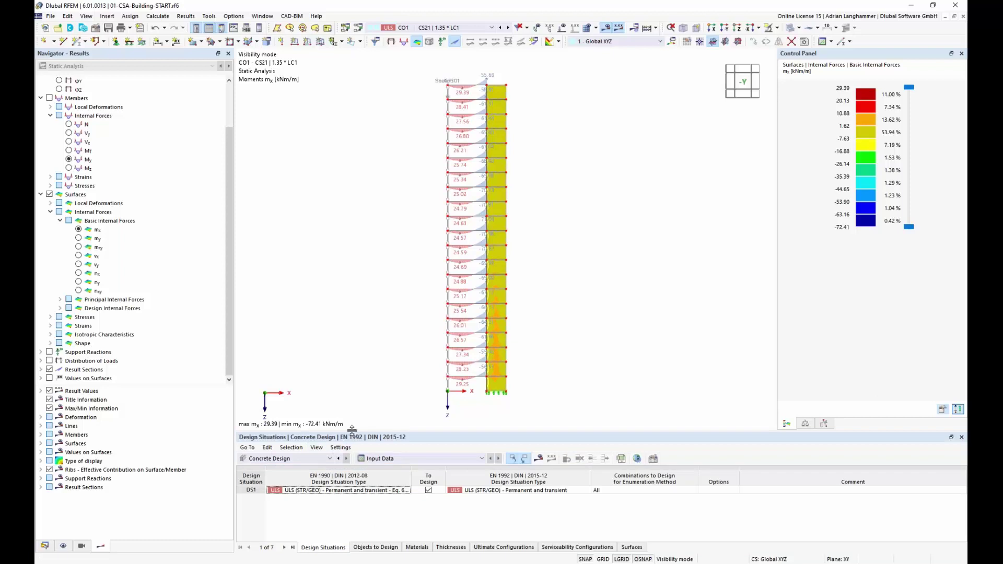
left_click_drag(353, 436, 355, 413)
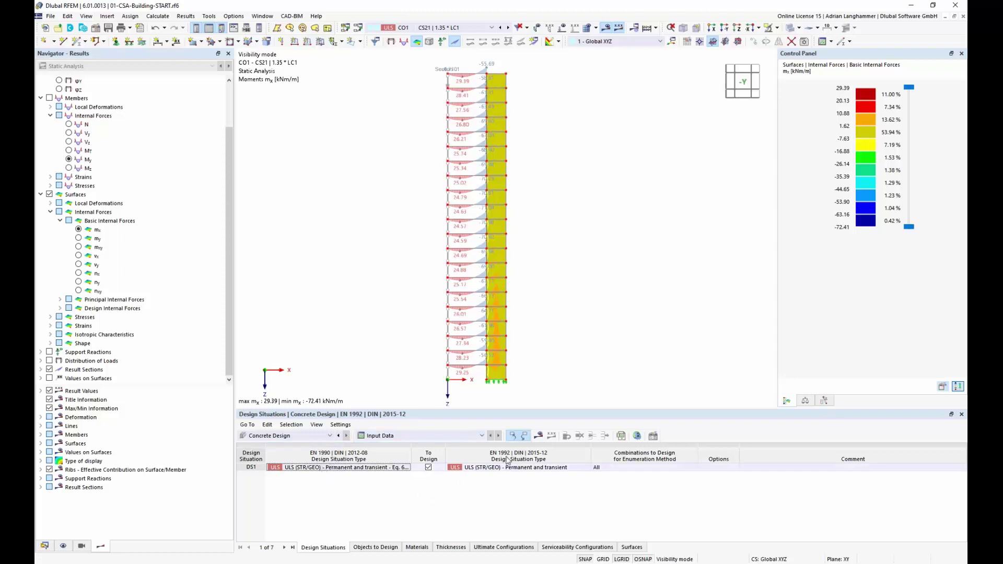
left_click(539, 437)
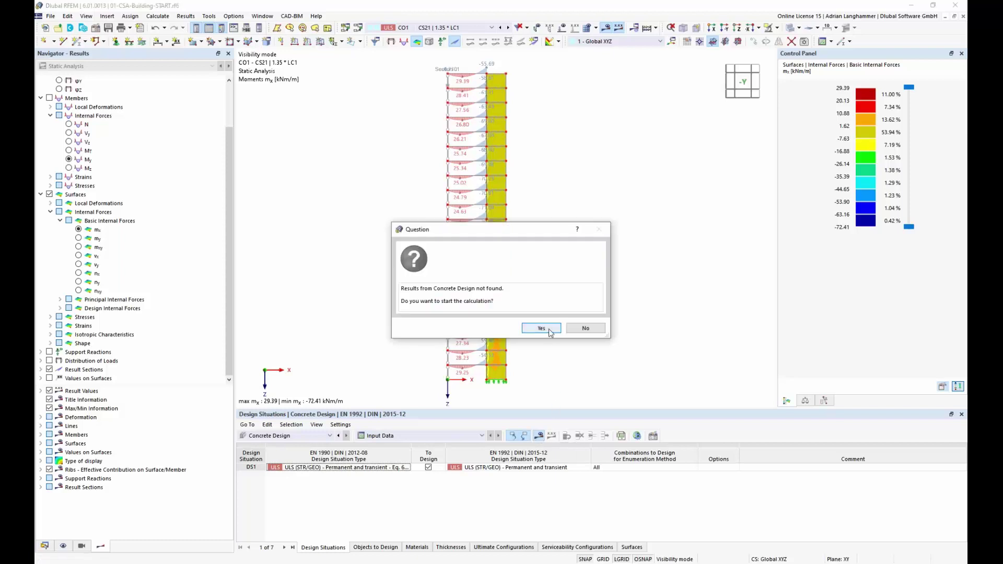
left_click(542, 327)
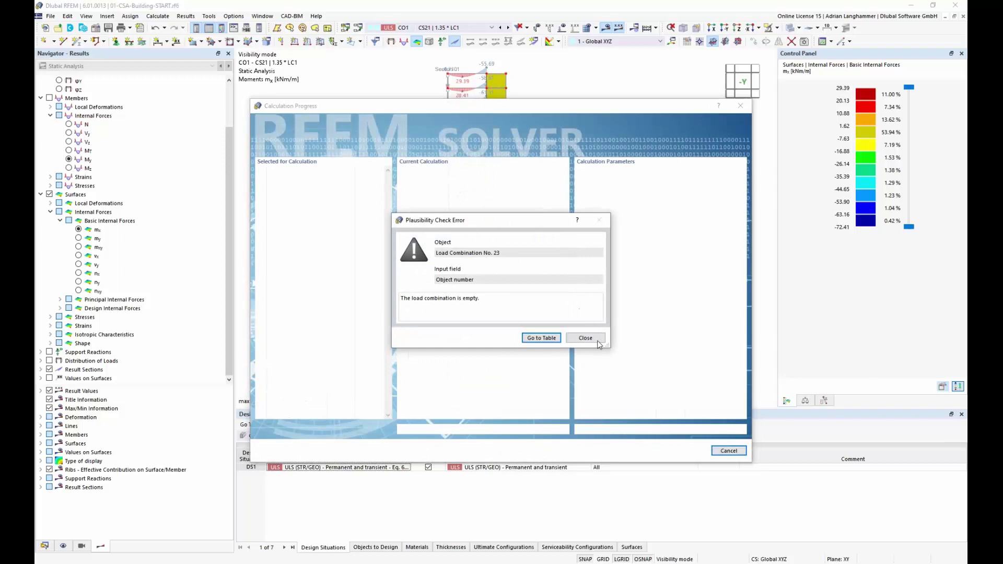
left_click(586, 339)
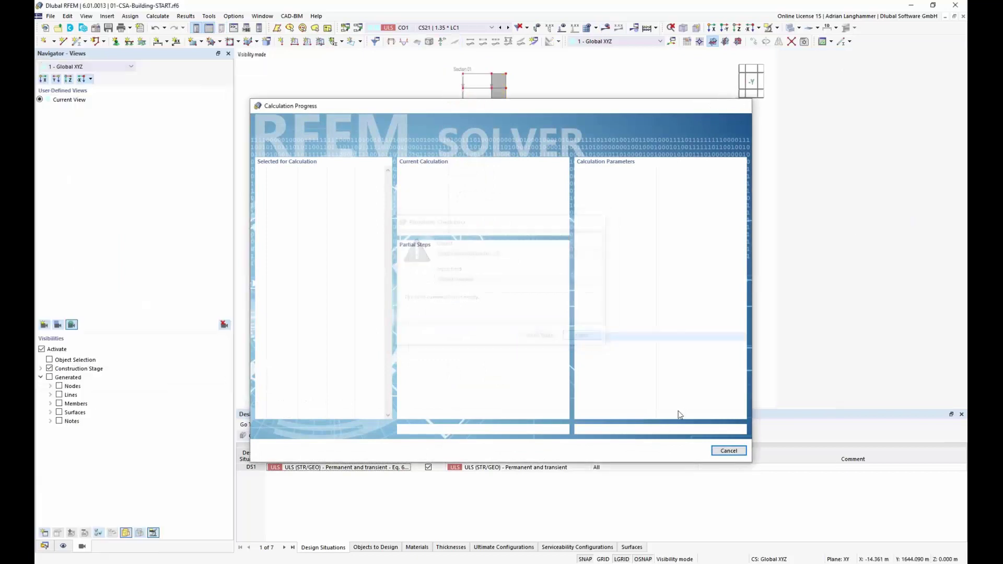
Assign load case LC1 Self Weight with factor 1.35 to the user-defined CS10 load combination CO23
left_click(358, 27)
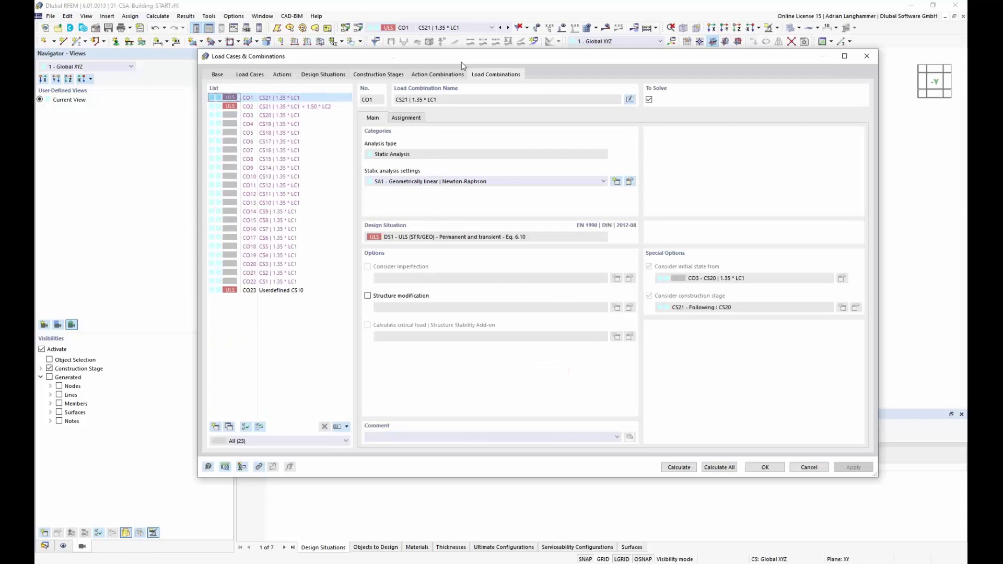
left_click(254, 291)
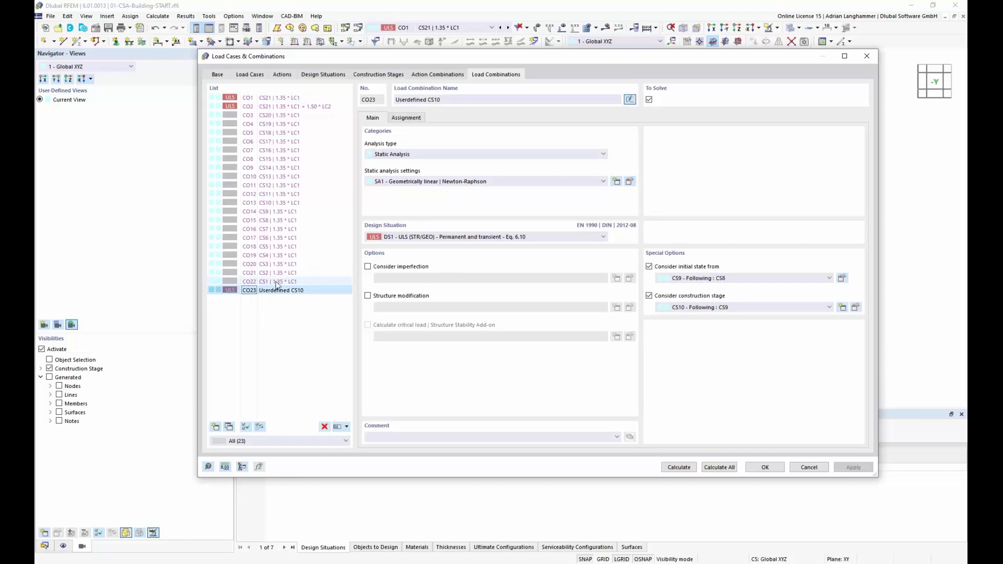
left_click(410, 119)
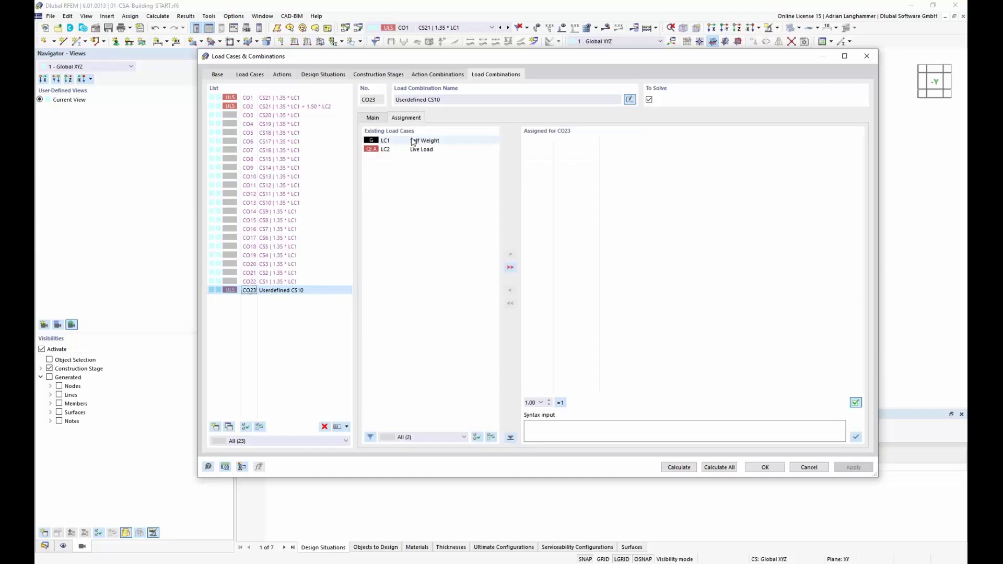
left_click(439, 141)
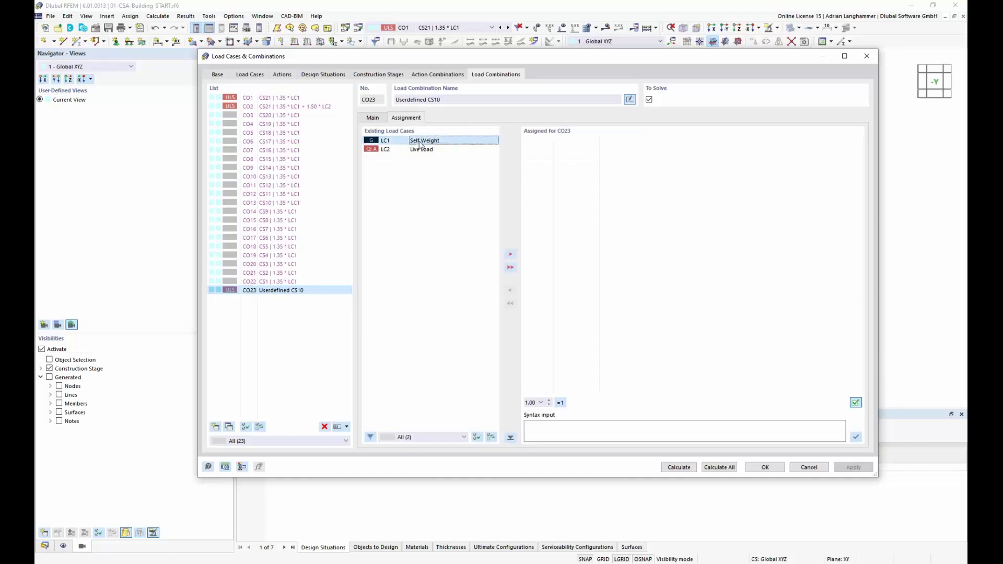
double_click(420, 142)
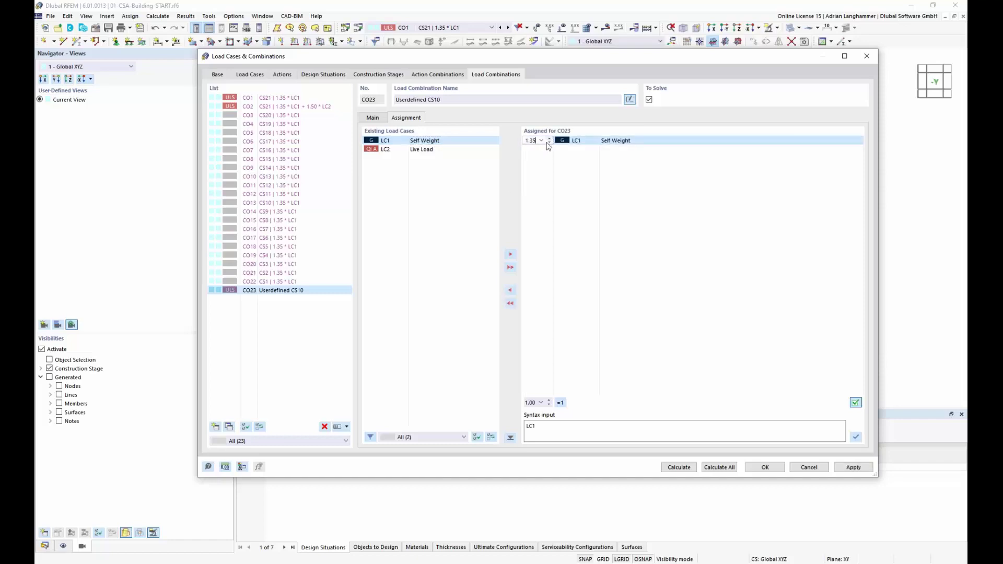
key("Return")
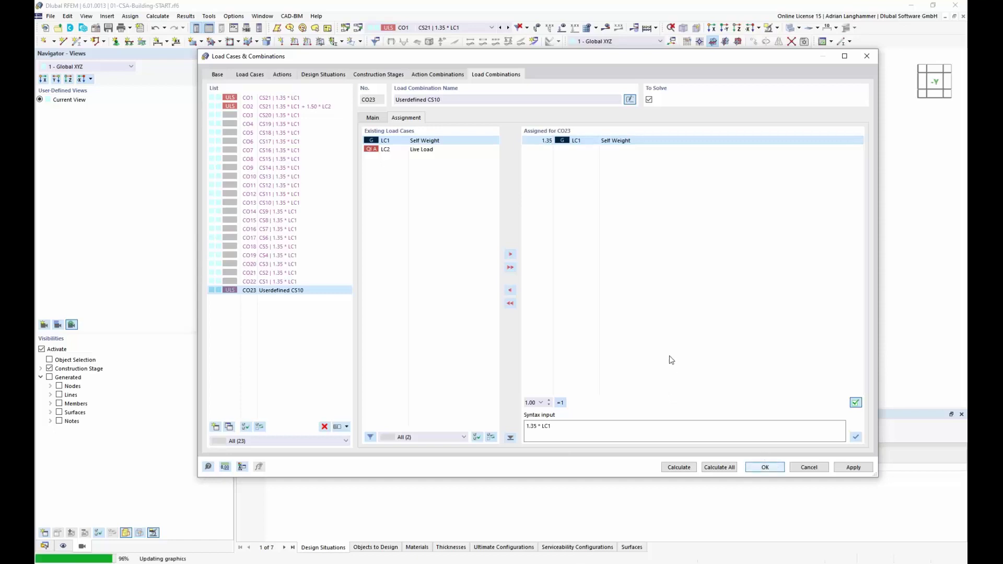
key("Return")
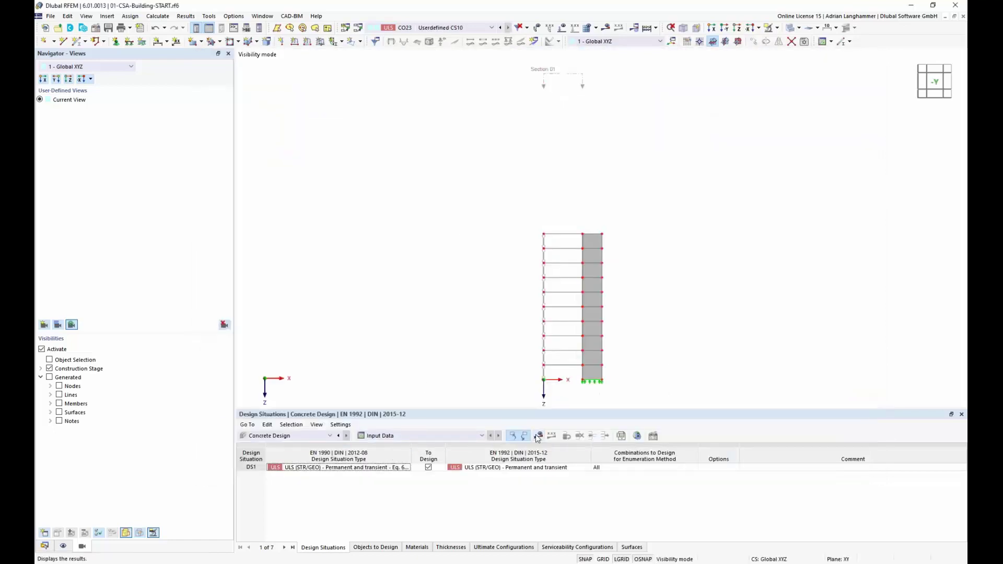
Make load combination CO2 (CS21 | 1.35 * LC1 + 1.50 * LC2) current and run the concrete design calculation
left_click(491, 27)
left_click(485, 97)
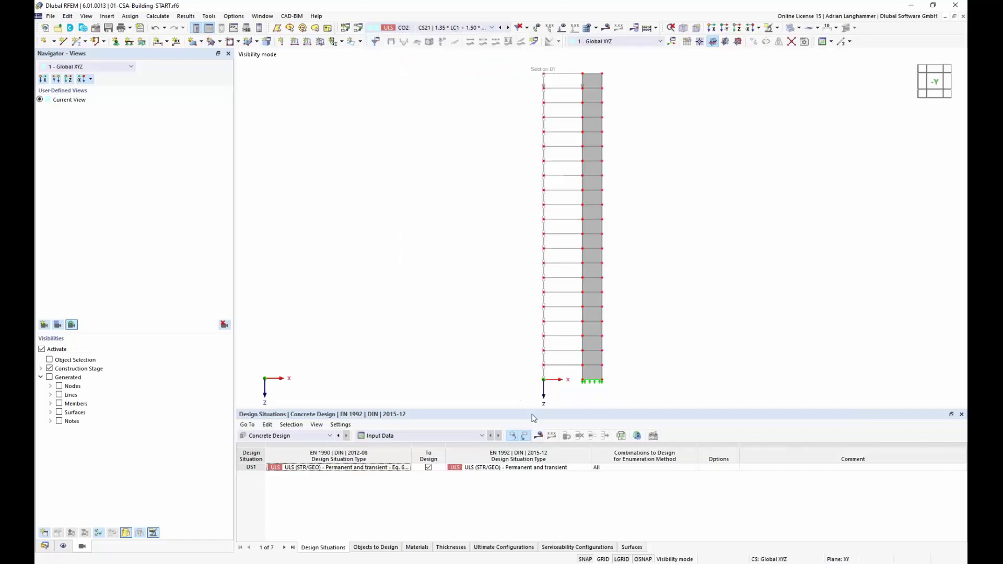
left_click(541, 328)
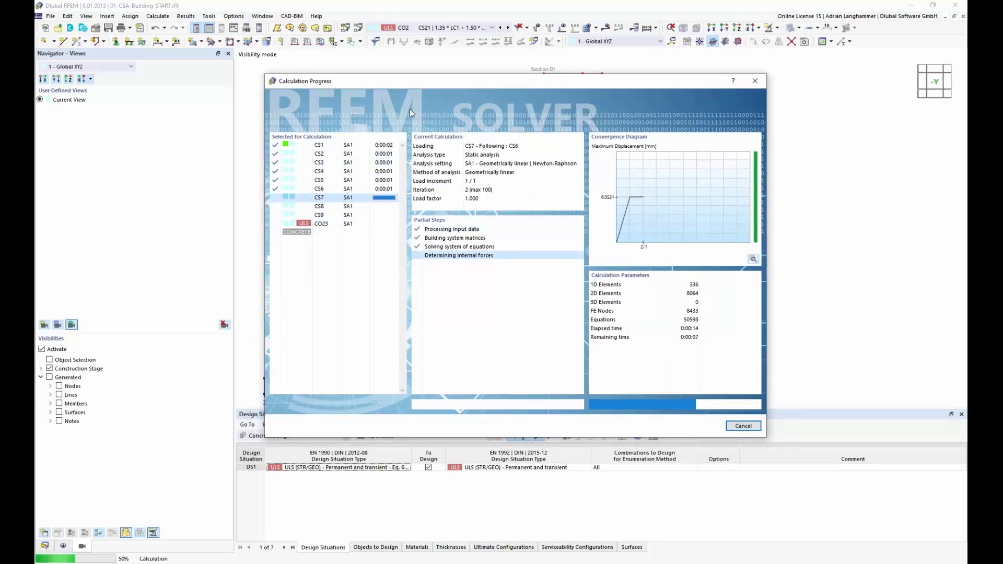
left_click_drag(437, 85, 425, 79)
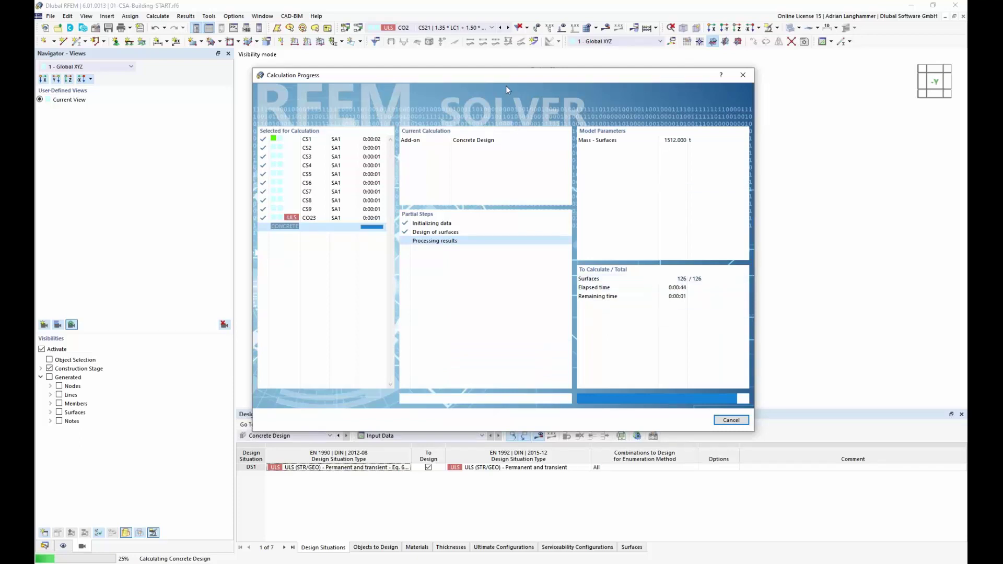
left_click_drag(506, 77, 485, 67)
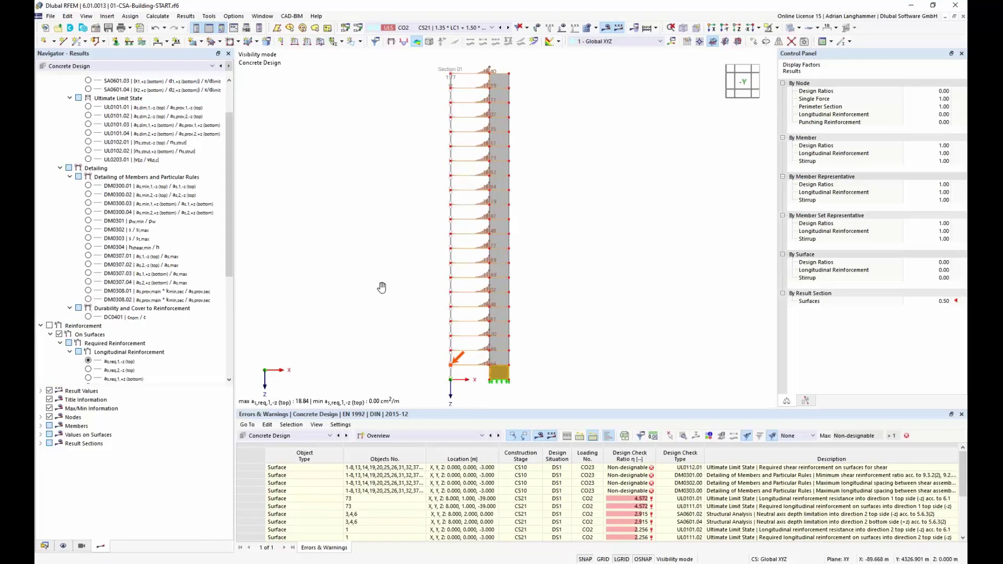
Collapse the design check groups and display the required longitudinal reinforcement as,req,1,+z (bottom) on the surfaces
scroll(381, 284, "down", 1)
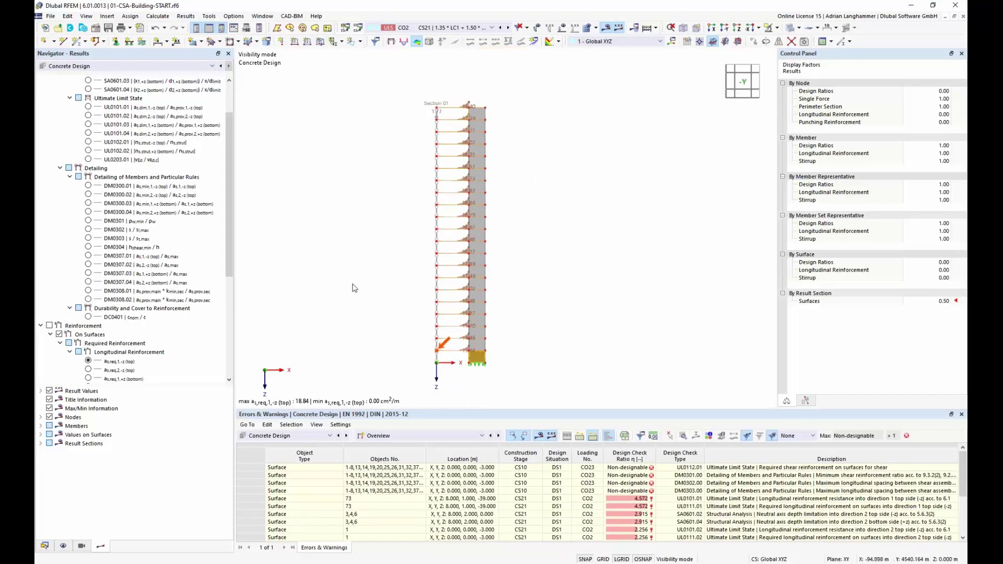
left_click_drag(226, 211, 227, 182)
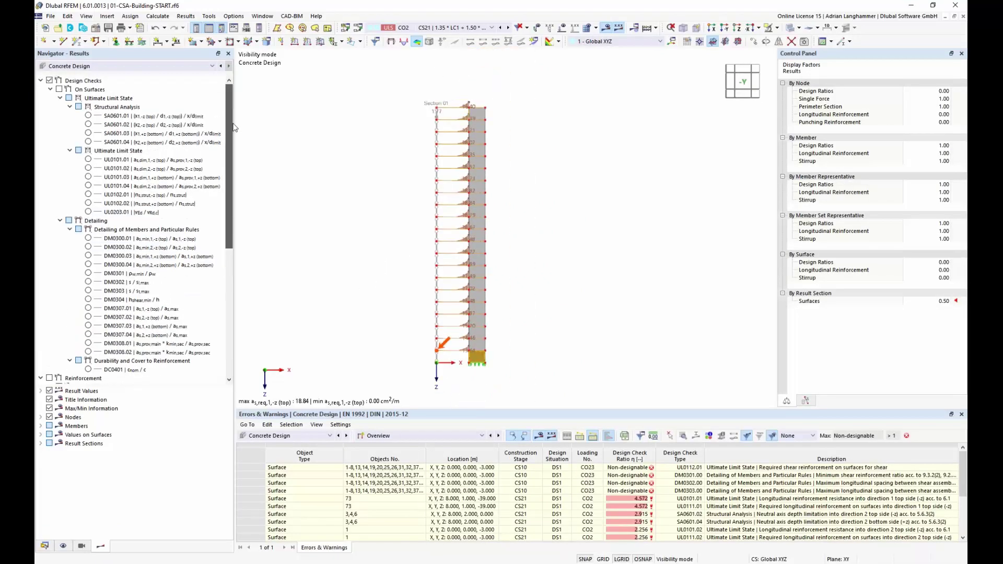
left_click(60, 98)
left_click(61, 107)
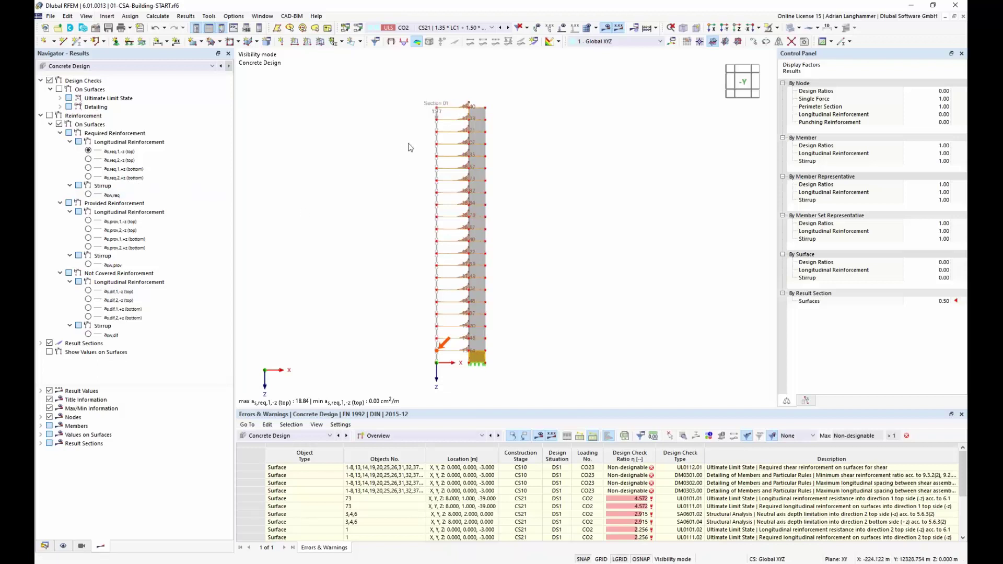
left_click(88, 169)
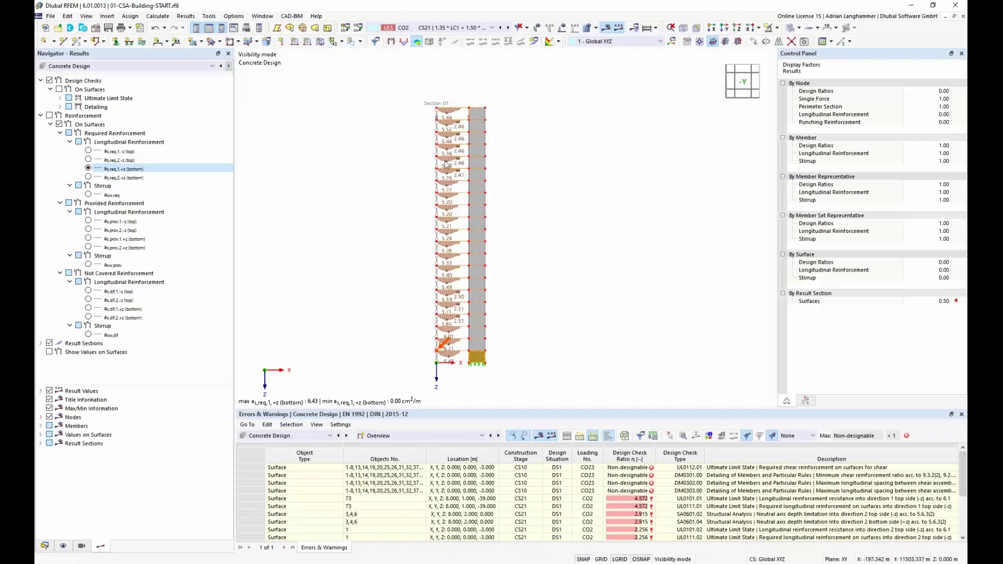
middle_click_drag(376, 191, 365, 188)
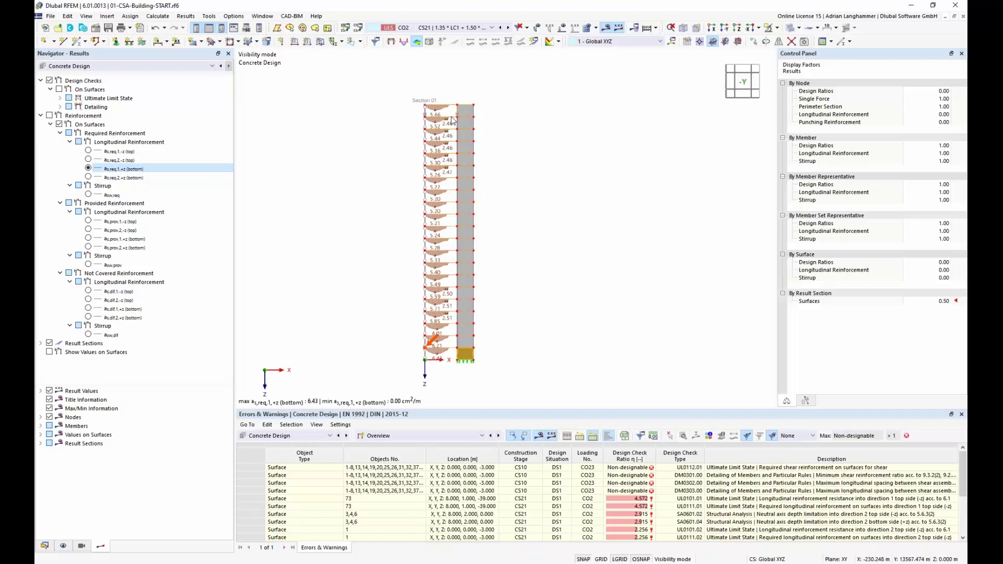
Enlarge the results table and list the reinforcement on surfaces by construction stage
left_click_drag(427, 407, 427, 332)
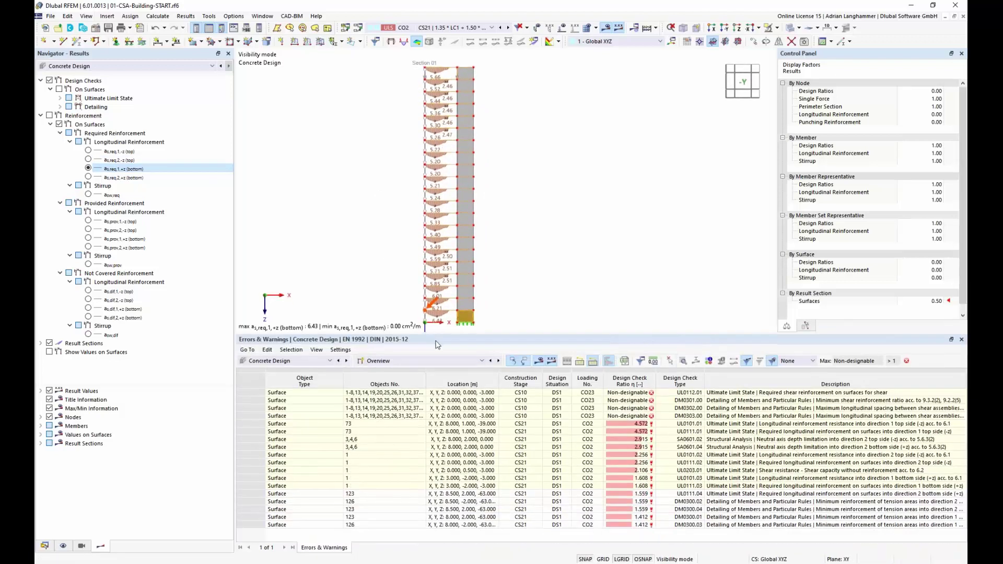
left_click(453, 361)
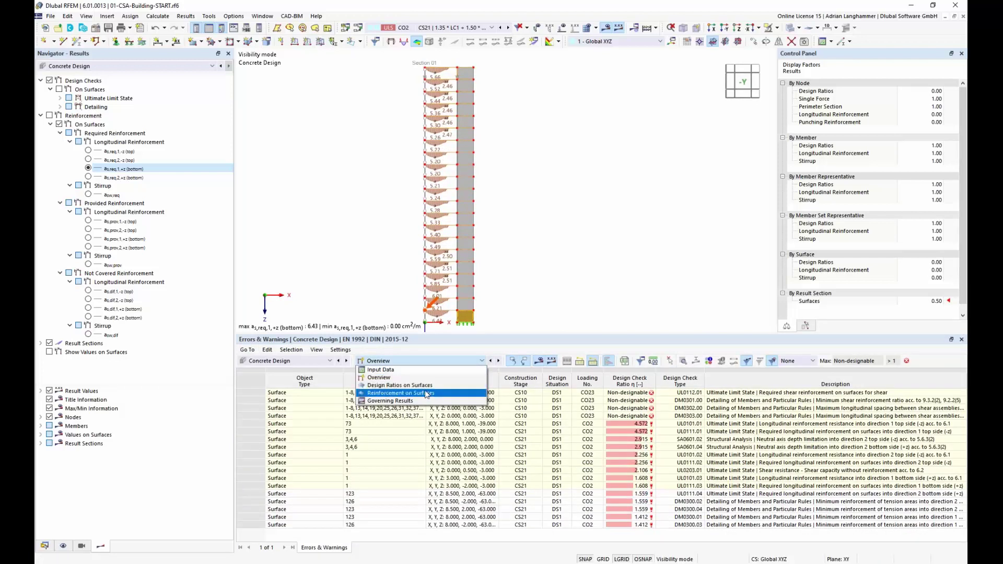
left_click(424, 395)
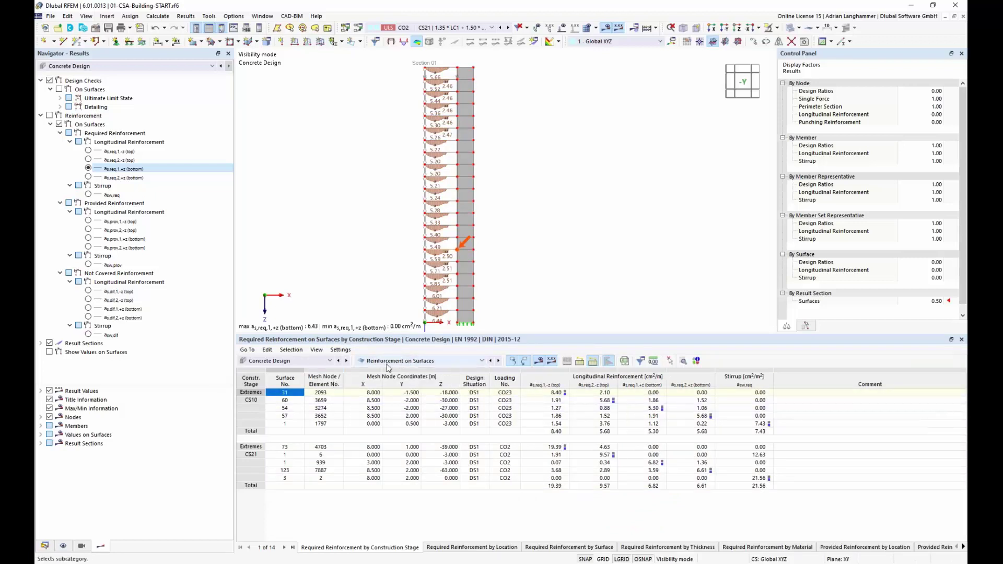
Compare the loadings and required reinforcement extremes of construction stages CS10 and CS21, and reduce the table height
left_click(258, 400)
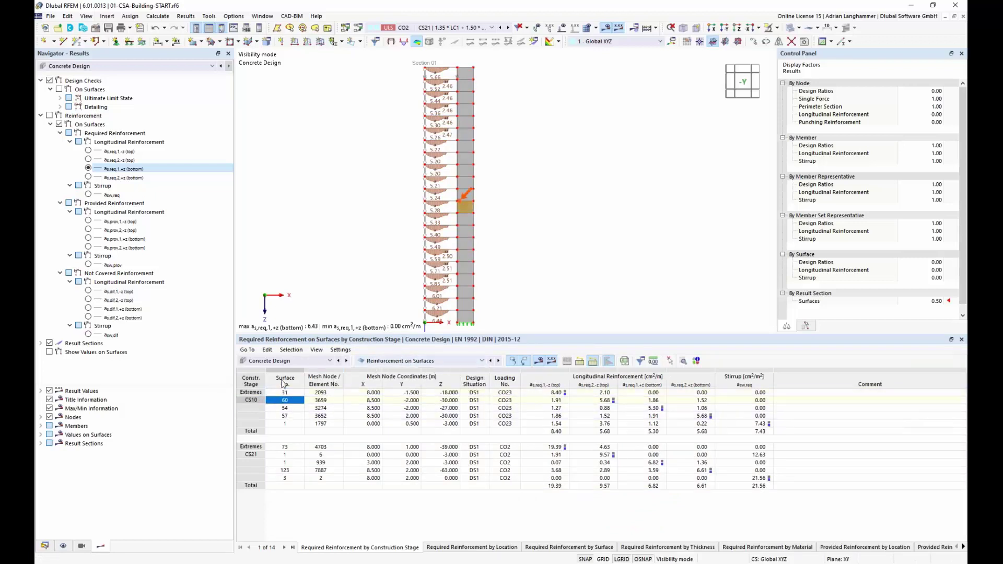
left_click(255, 457)
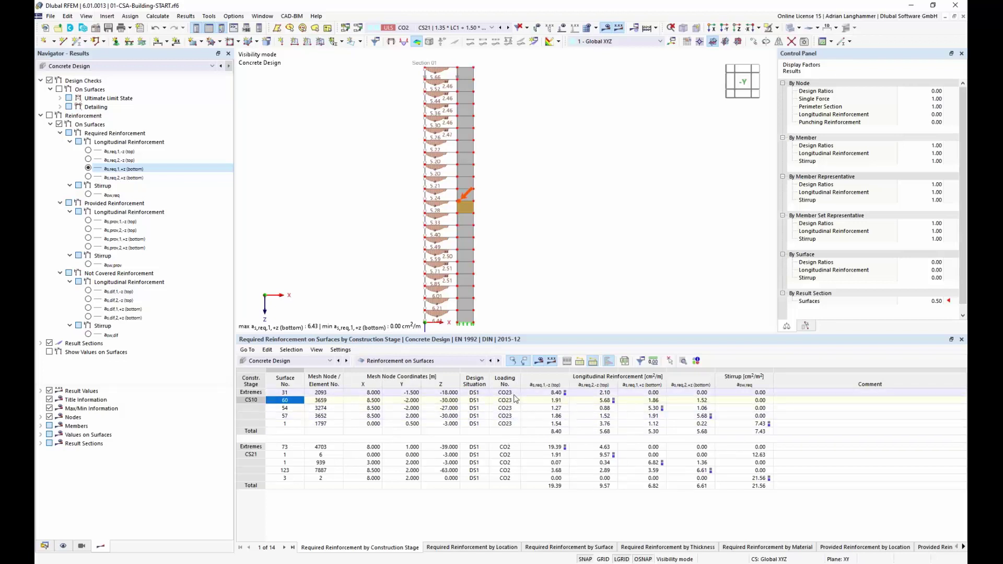
left_click_drag(505, 393, 513, 425)
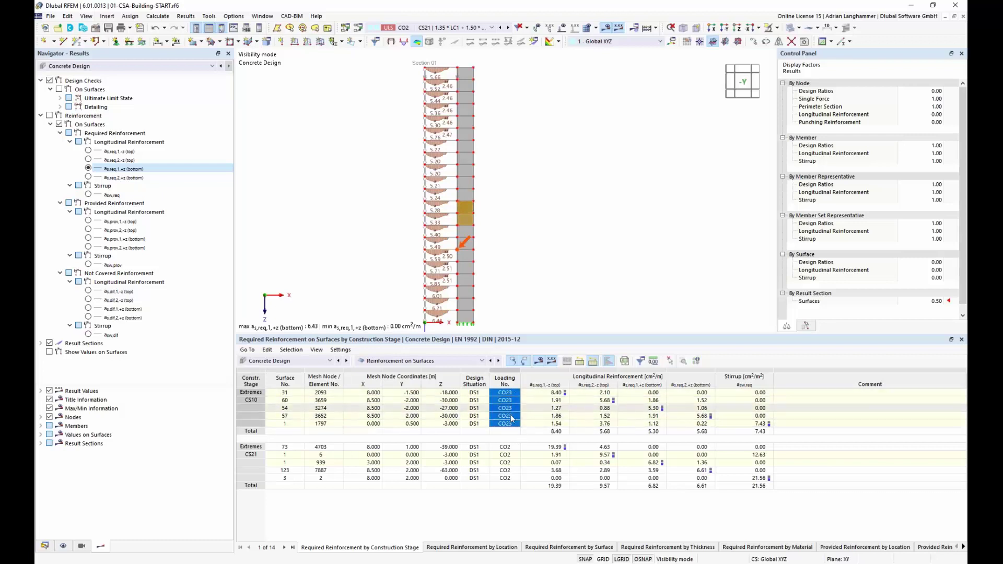
left_click_drag(510, 449, 508, 474)
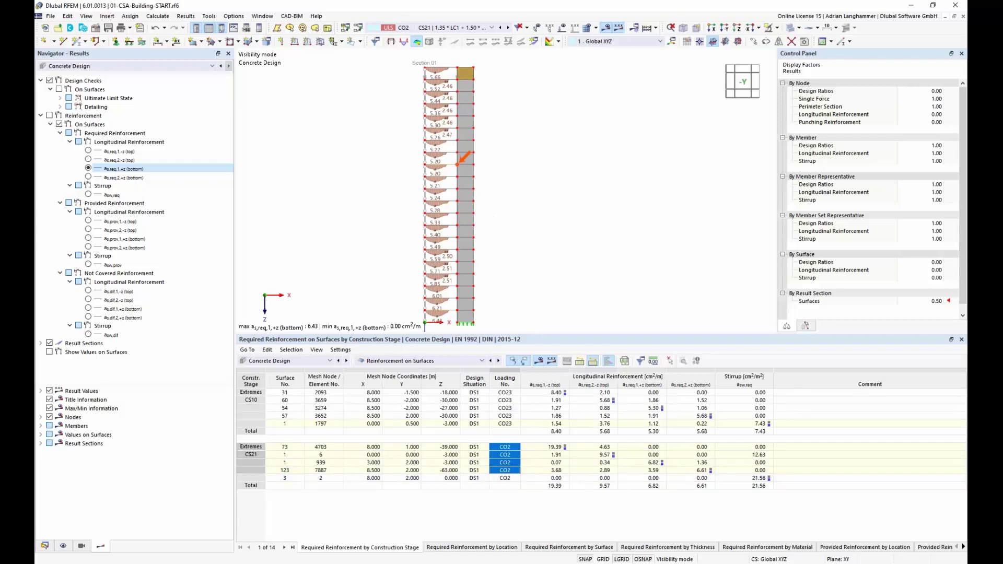
left_click_drag(537, 335, 537, 342)
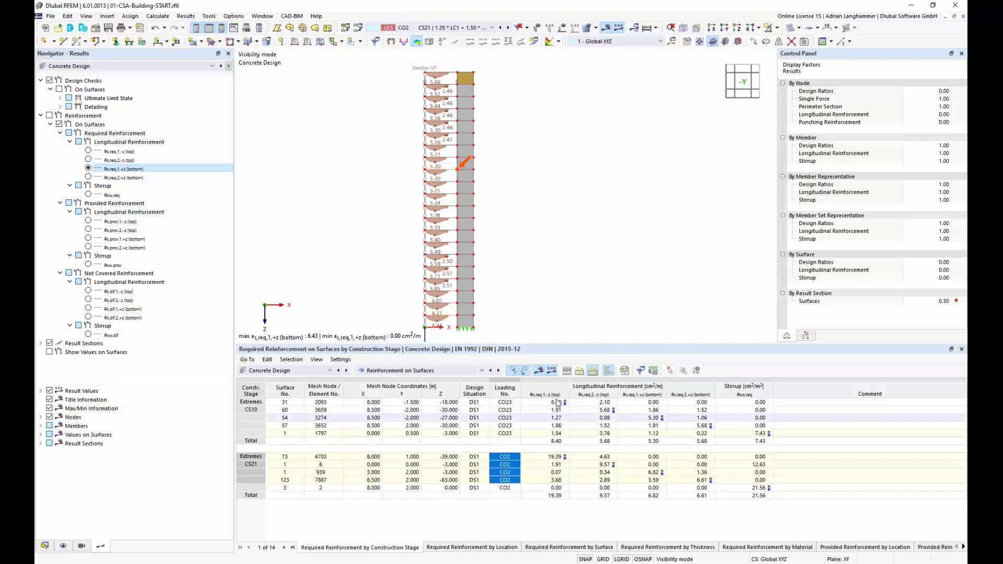
left_click_drag(562, 346, 562, 362)
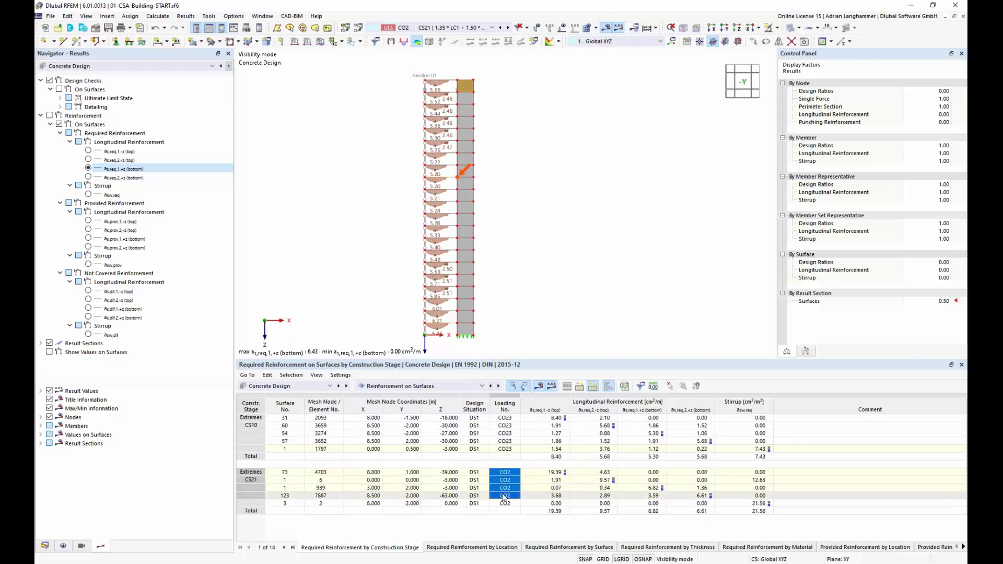
Display the required reinforcement diagrams for construction stage CS21 over the whole building height
scroll(347, 189, "down", 3)
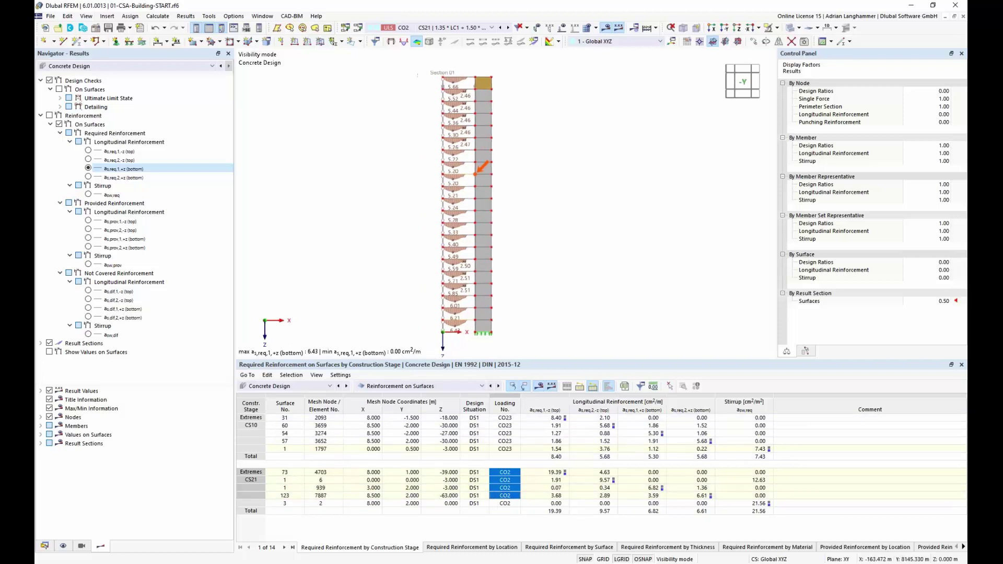
middle_click_drag(397, 247, 411, 246)
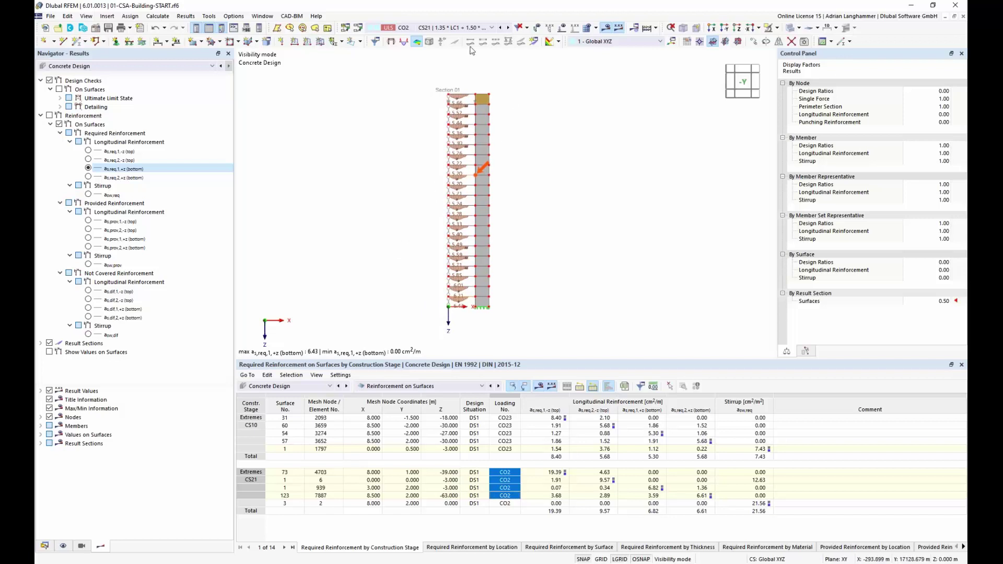
left_click(483, 29)
scroll(449, 157, "up", 6)
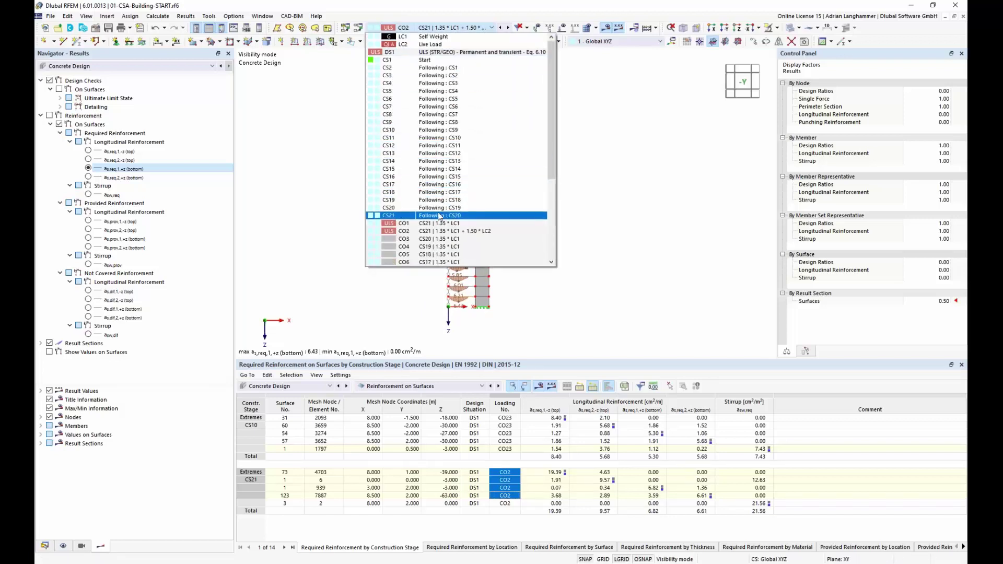
left_click(439, 216)
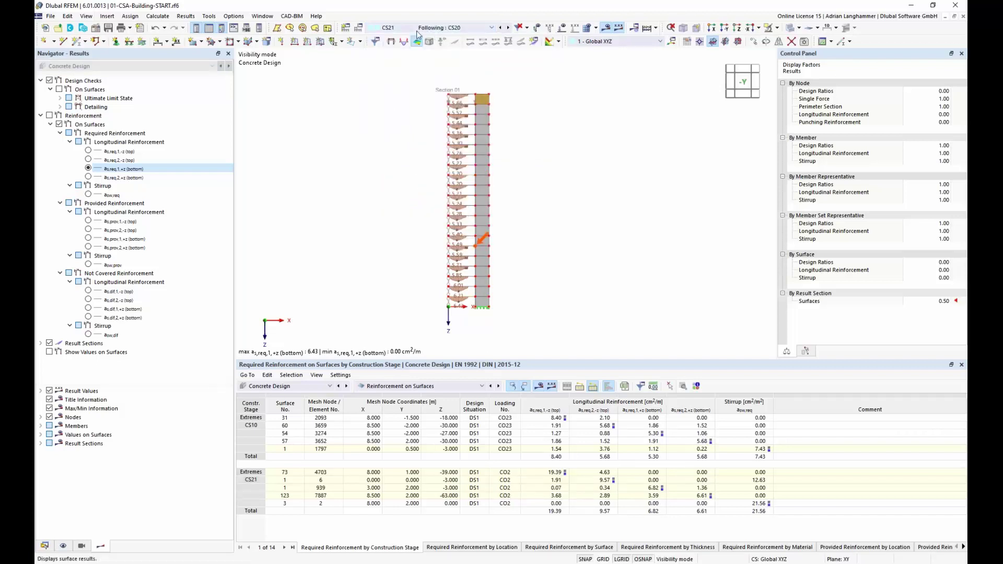
left_click(300, 388)
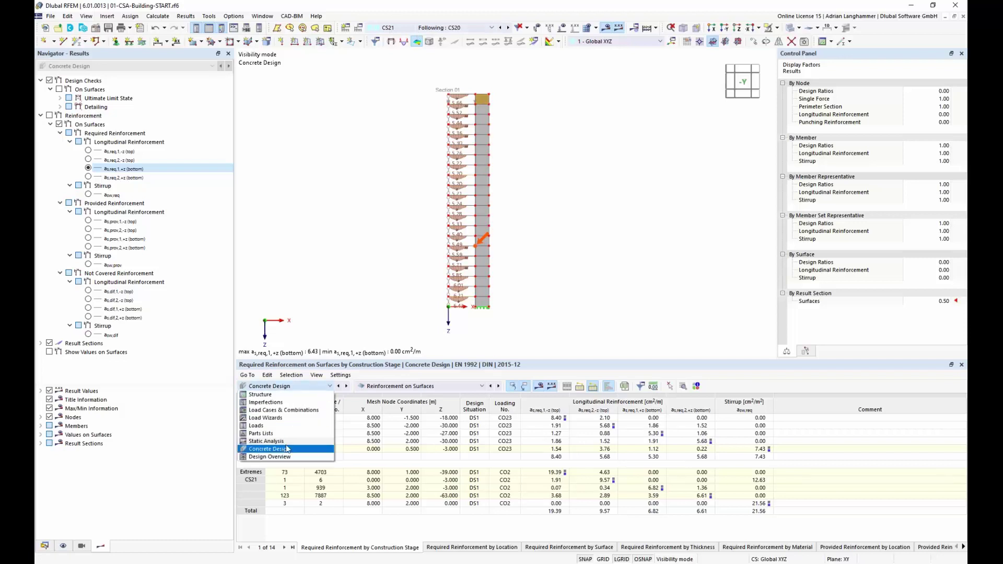
left_click(287, 448)
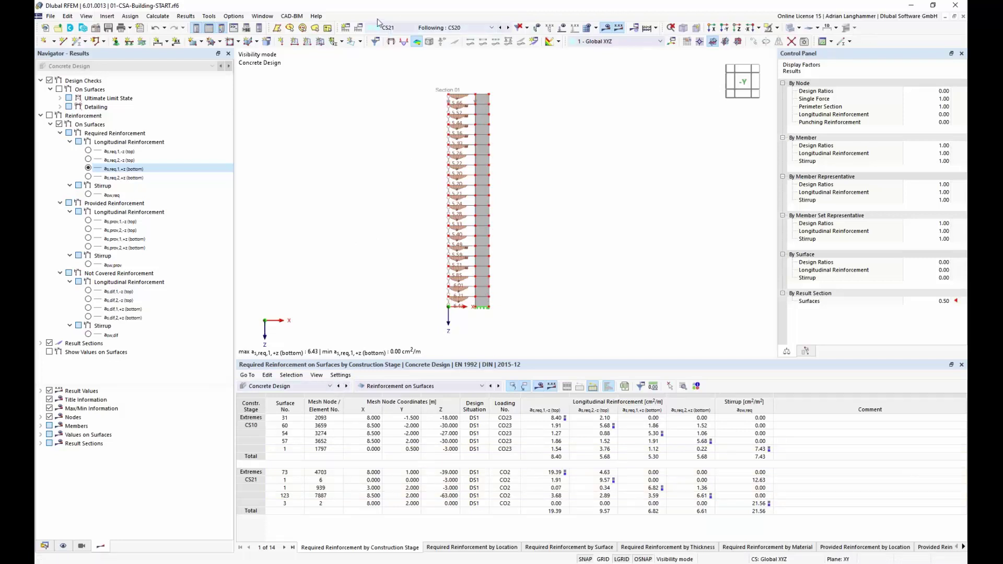
left_click(319, 386)
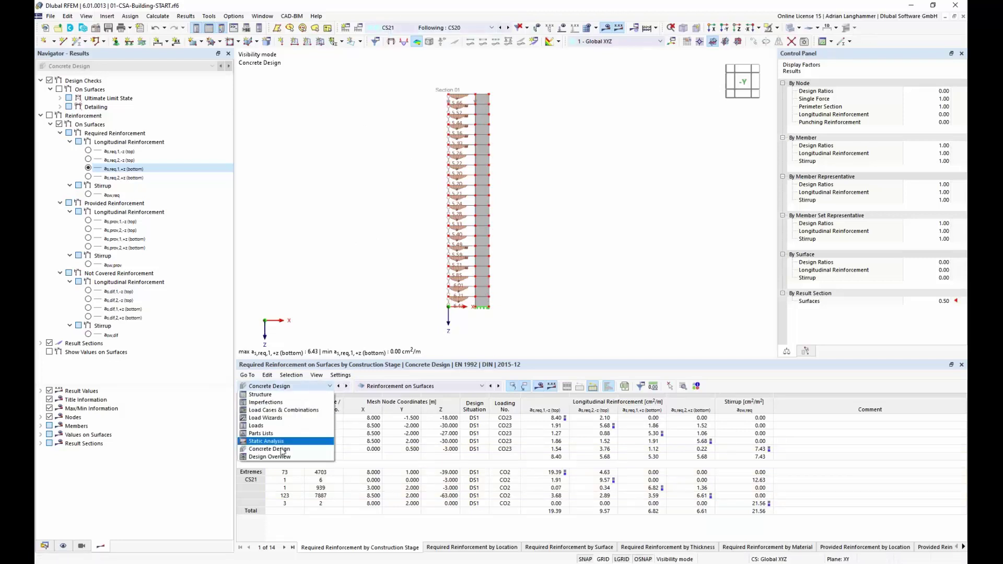
left_click(384, 232)
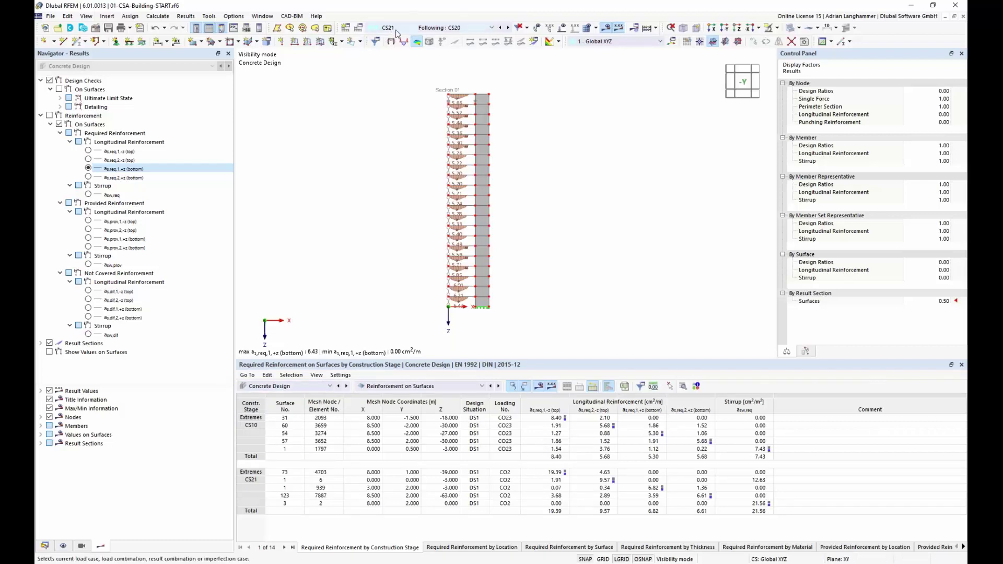
Switch the required reinforcement display to construction stage CS10
middle_click_drag(366, 180, 383, 183)
left_click(480, 28)
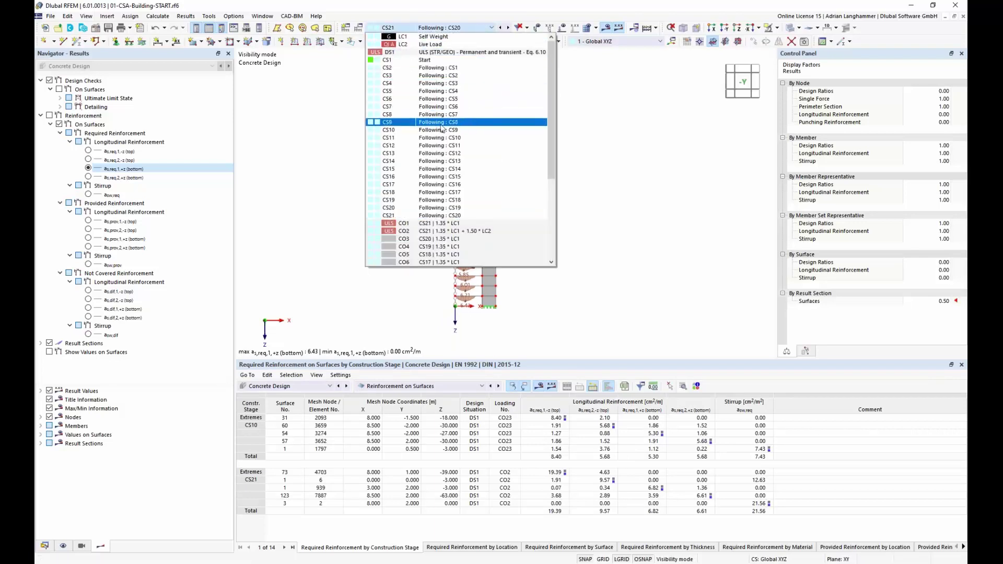
left_click(403, 132)
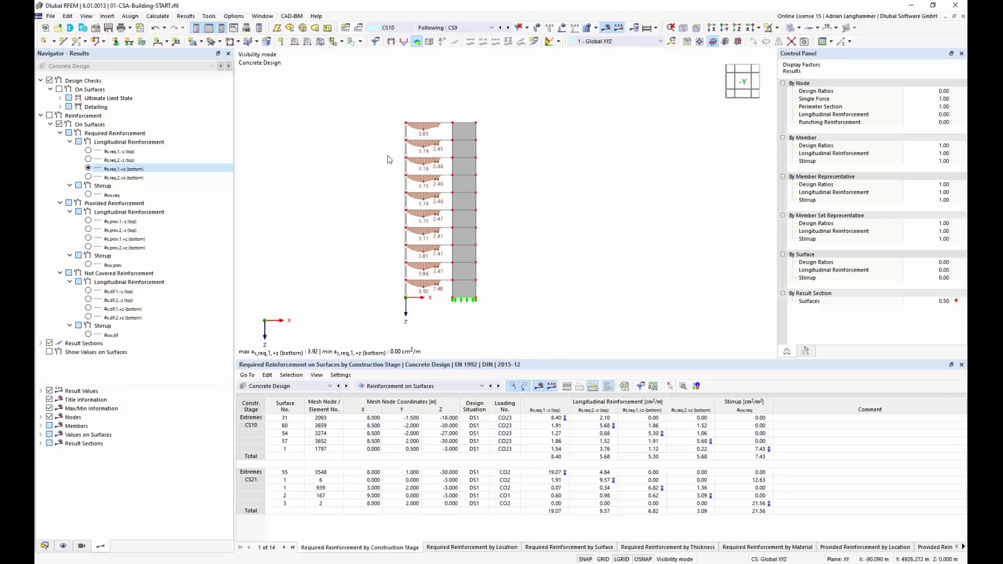
Reduce the results table height and enlarge the view of the CS10 required reinforcement diagrams
left_click(500, 28)
middle_click_drag(531, 235, 545, 238)
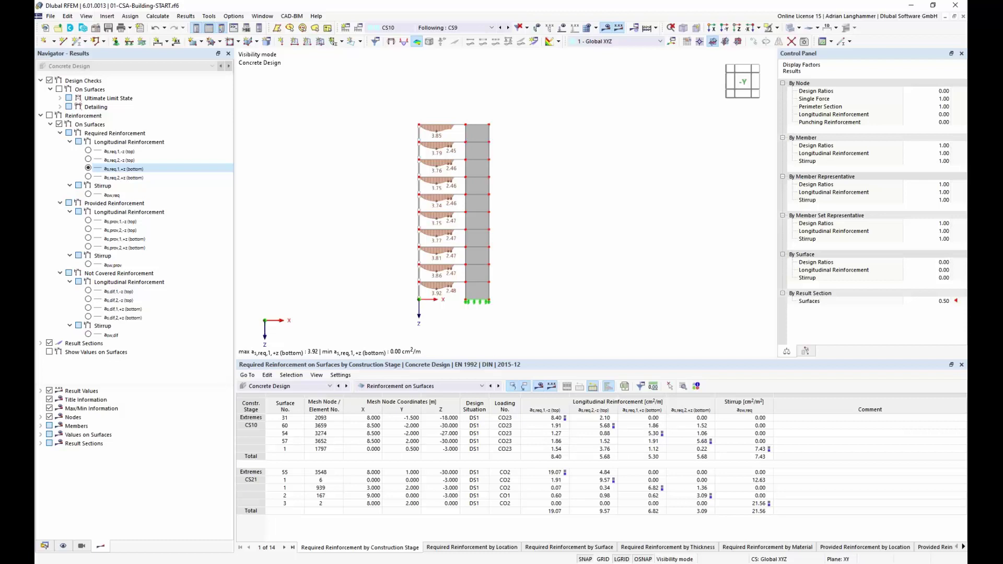
scroll(546, 255, "up", 2)
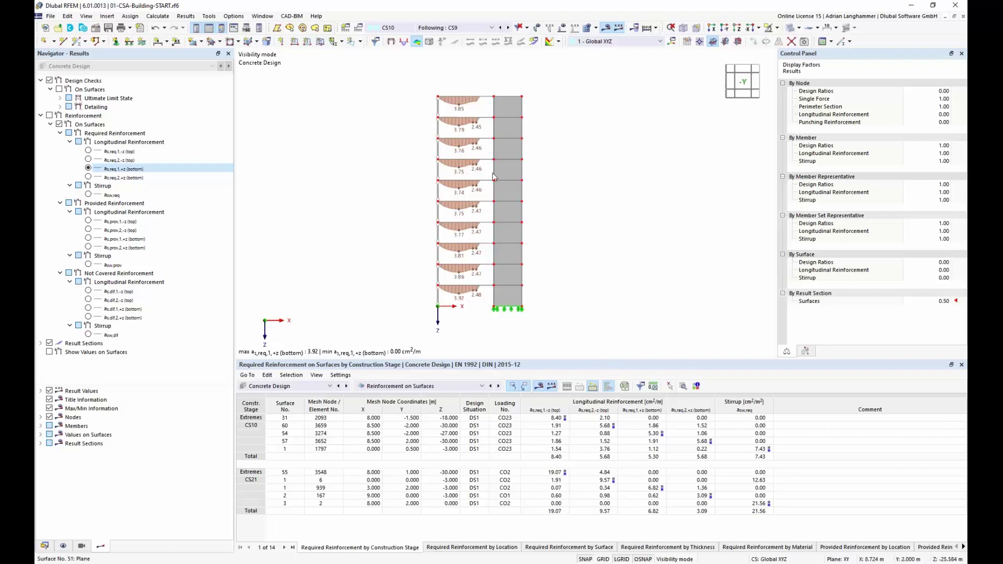
left_click_drag(633, 360, 633, 386)
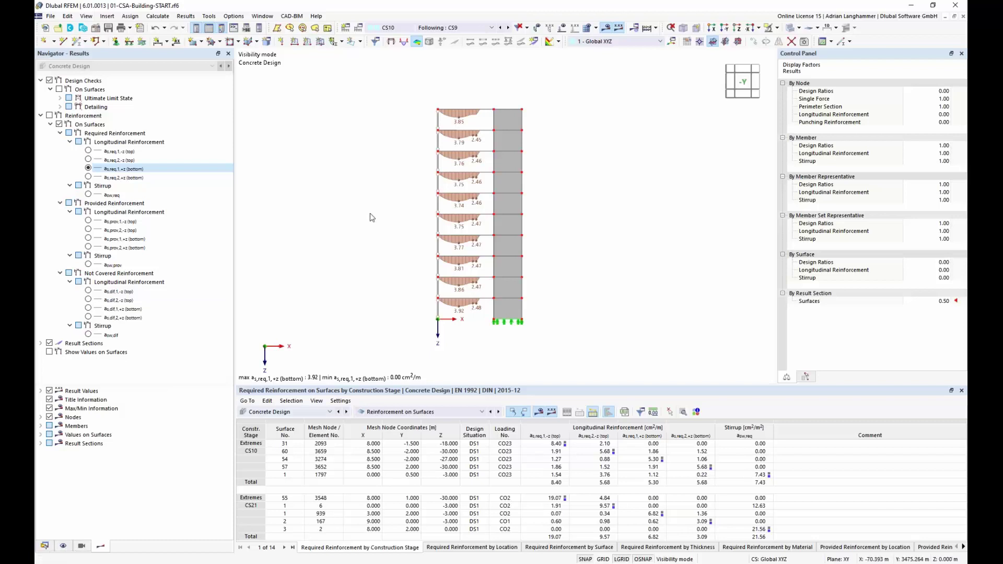
left_click(463, 29)
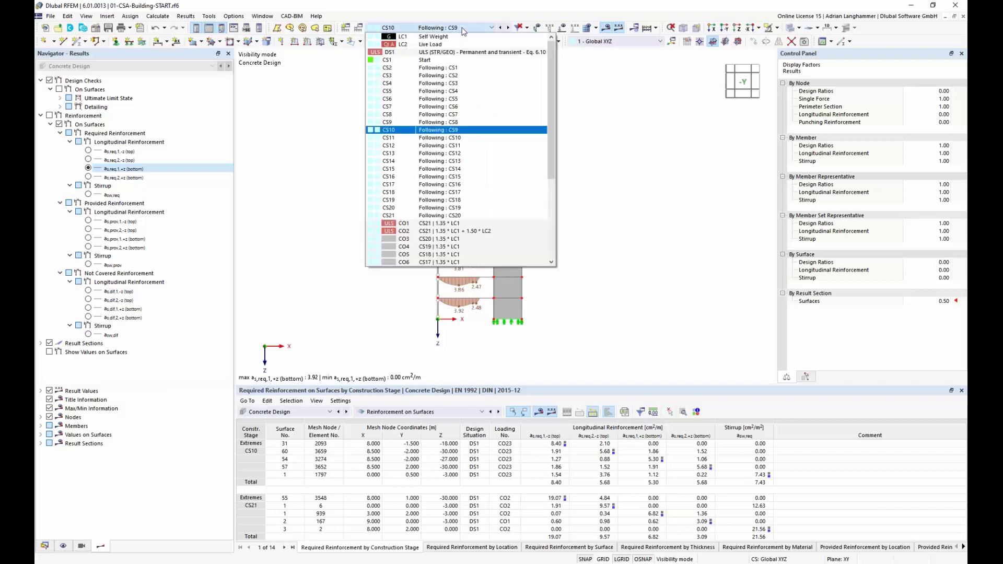
left_click(653, 145)
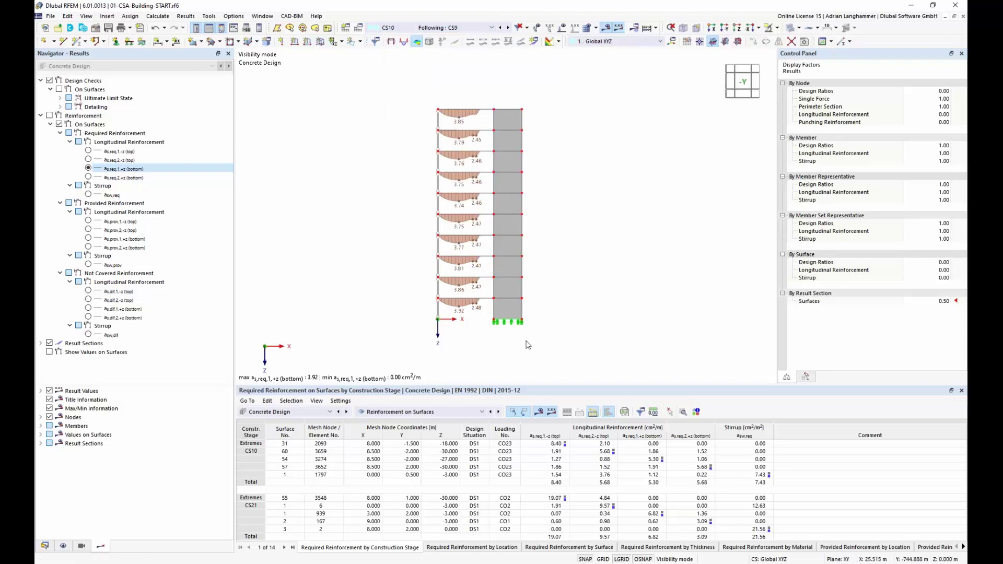
Show the model data tree and collapse its Construction Stages and Load Cases & Combinations branches
left_click(45, 546)
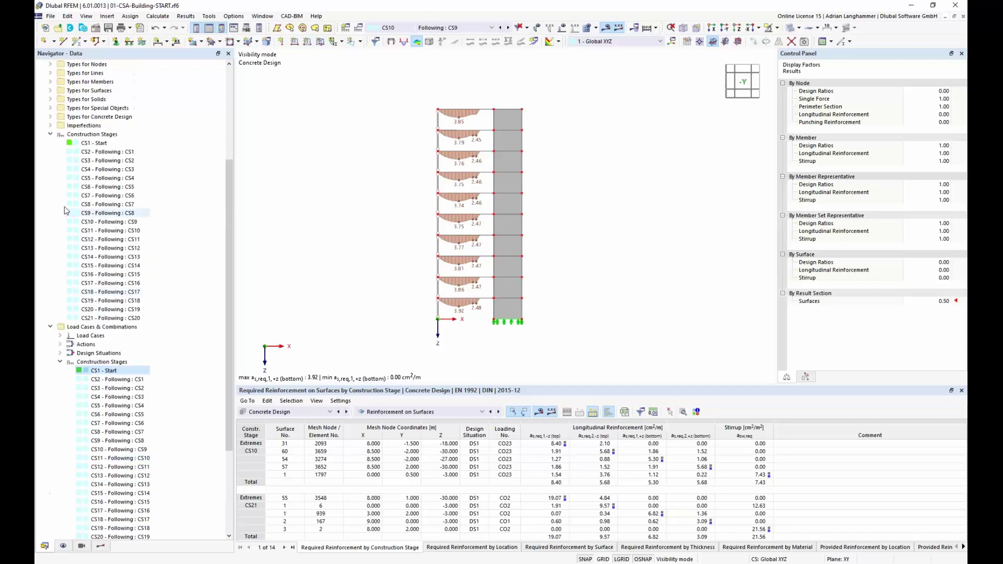
left_click(50, 134)
left_click(50, 199)
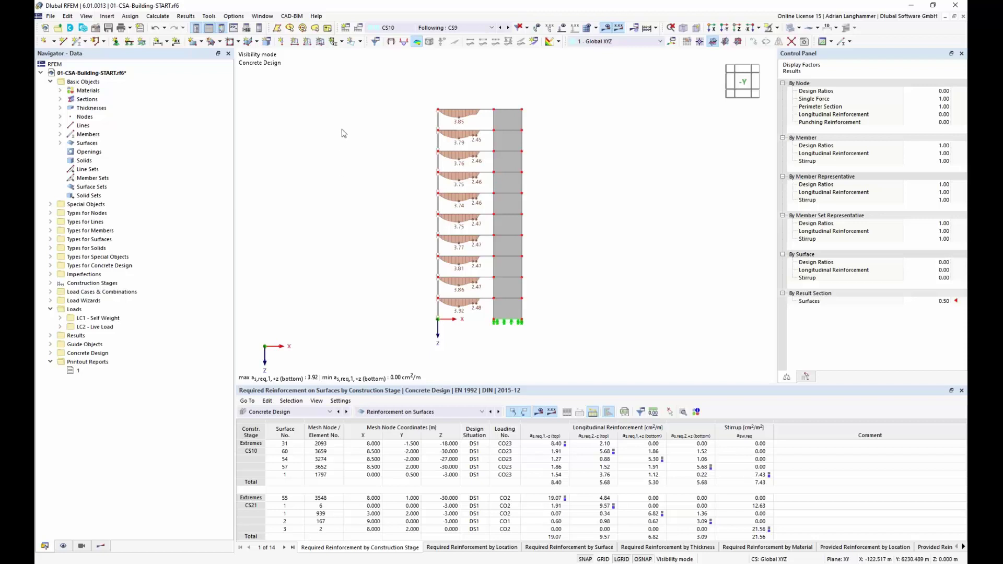
Activate construction stage CS1 and open three additional windows for the current model
left_click(481, 30)
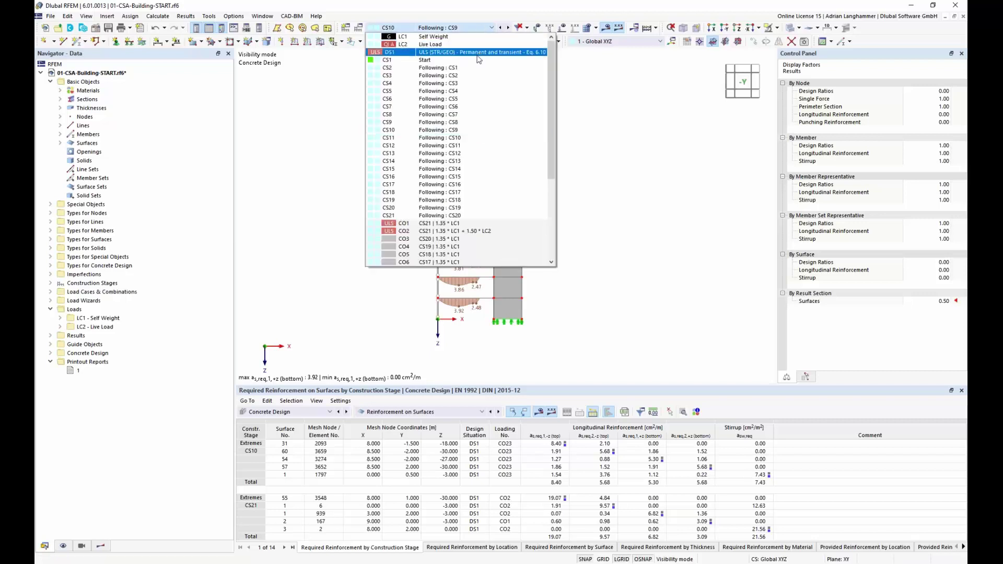
key("Escape")
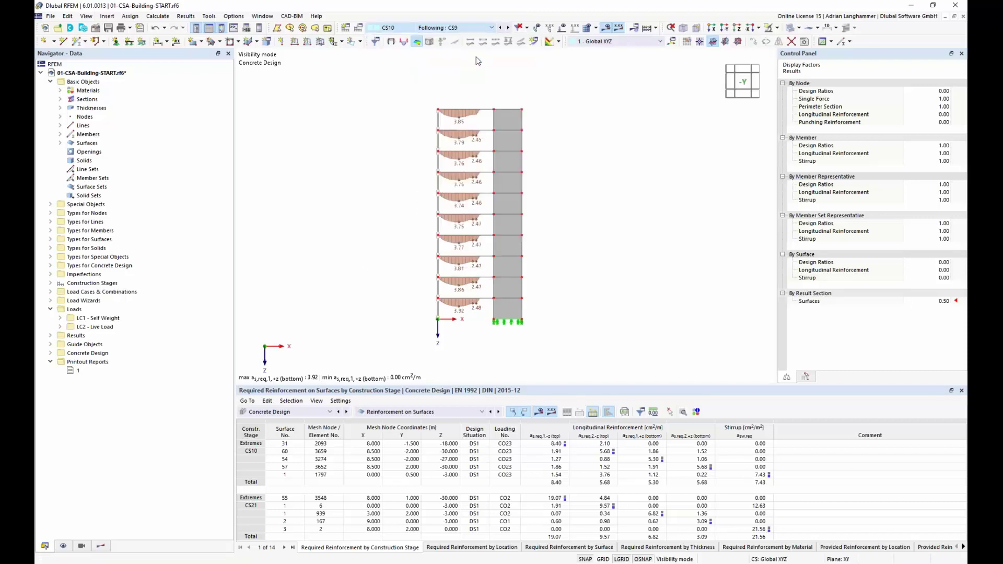
left_click(279, 29)
left_click(263, 16)
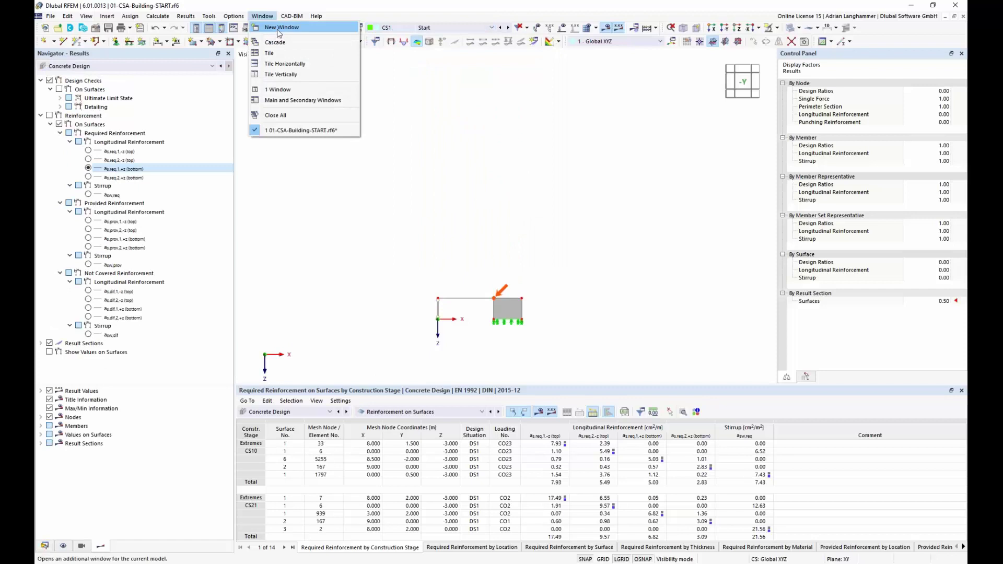
left_click(279, 32)
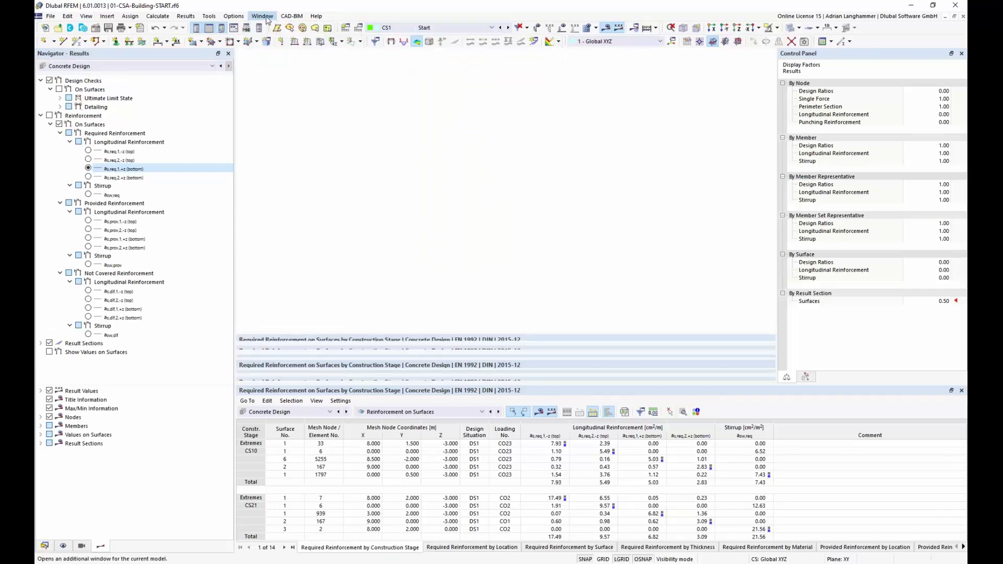
left_click(262, 16)
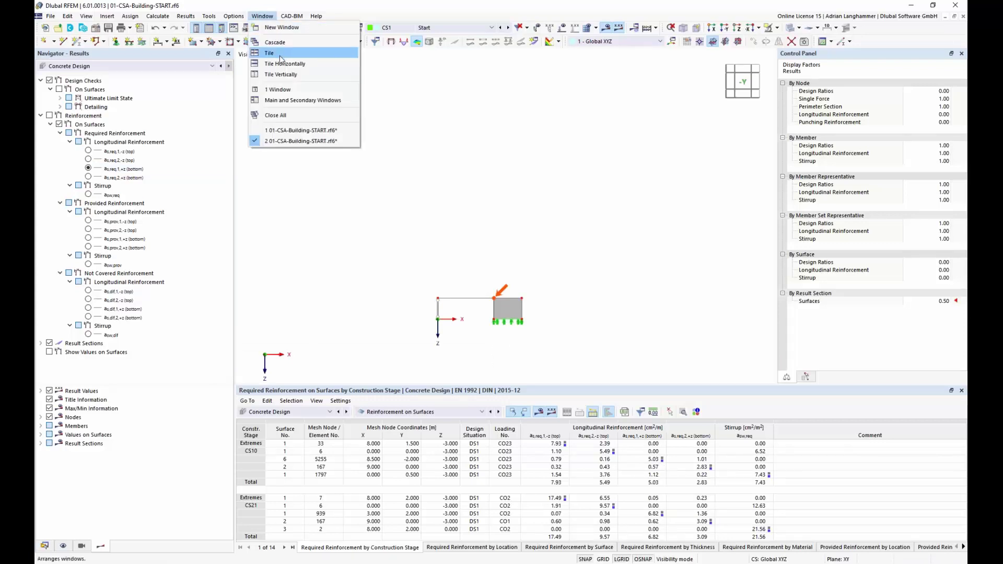
left_click(282, 28)
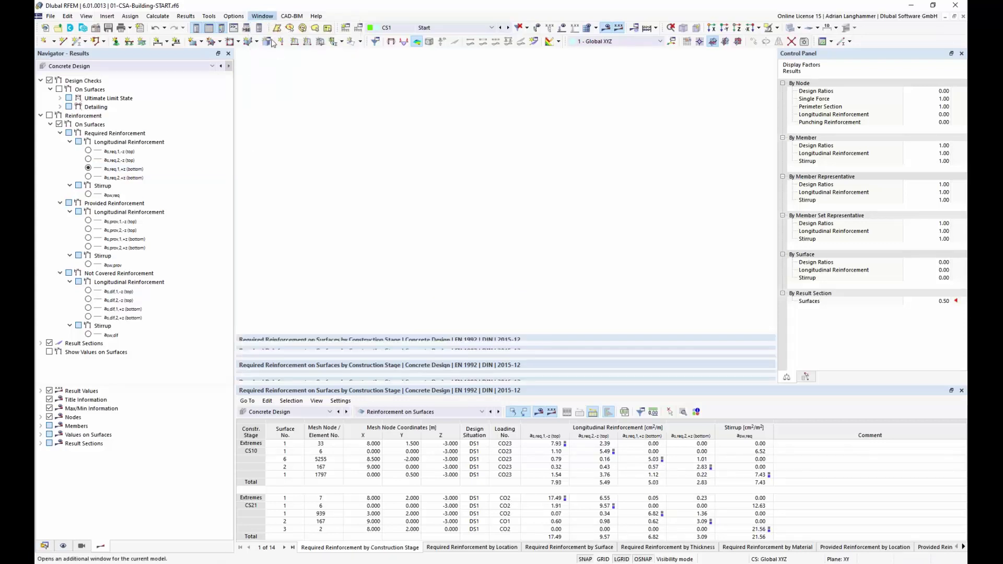
left_click(269, 18)
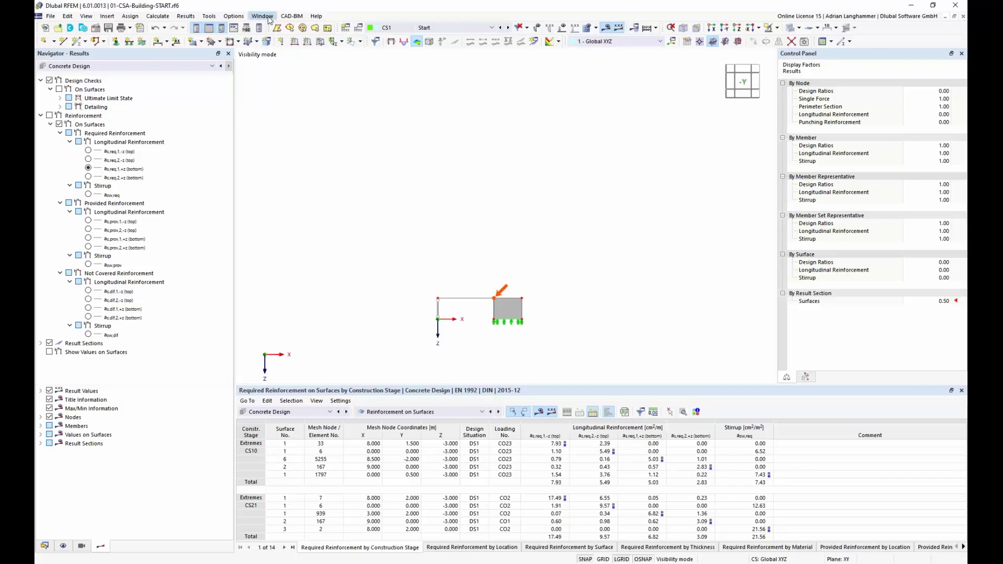
left_click(277, 30)
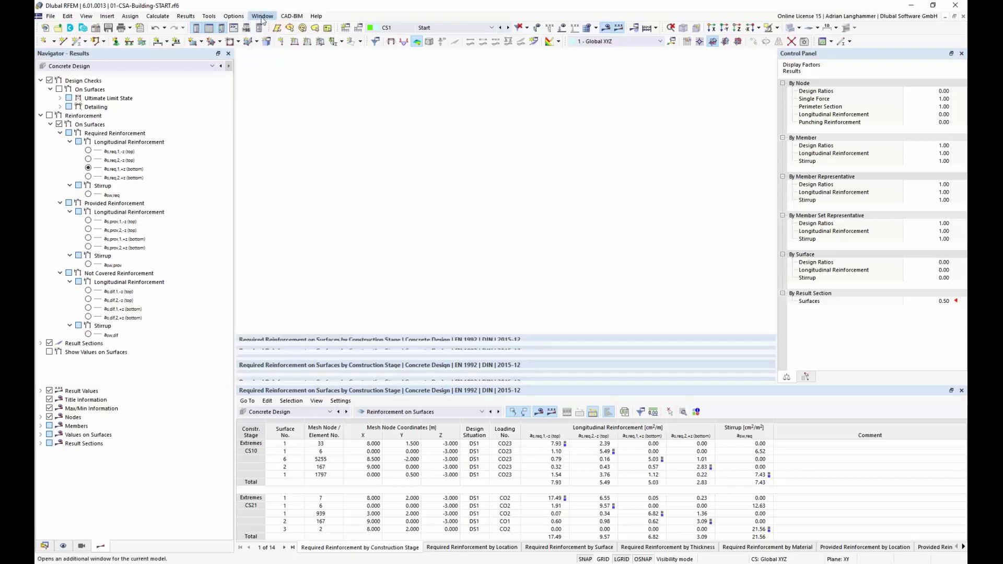
Tile the four model windows vertically and fit the -Y view of the building in the first two
left_click(262, 16)
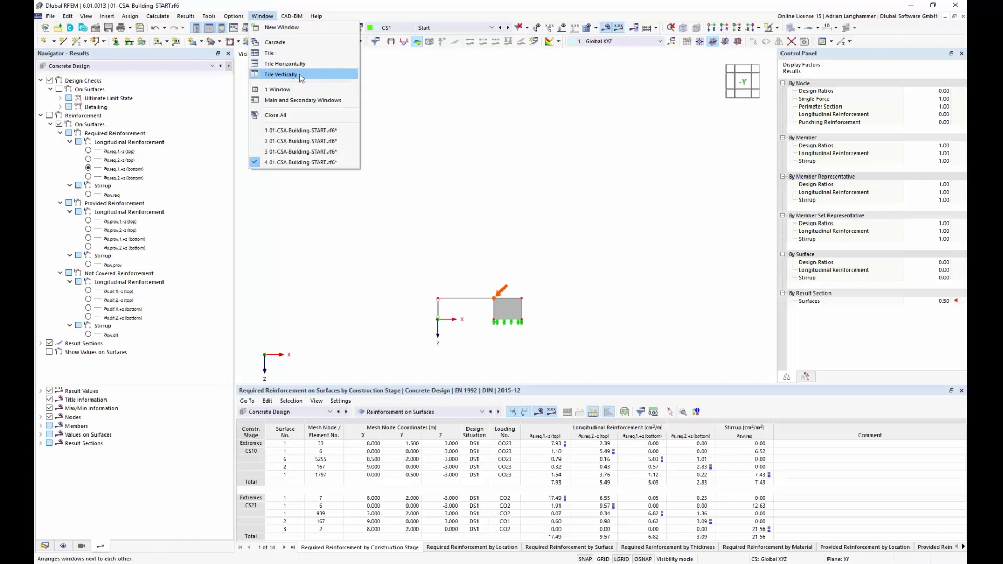
left_click(309, 78)
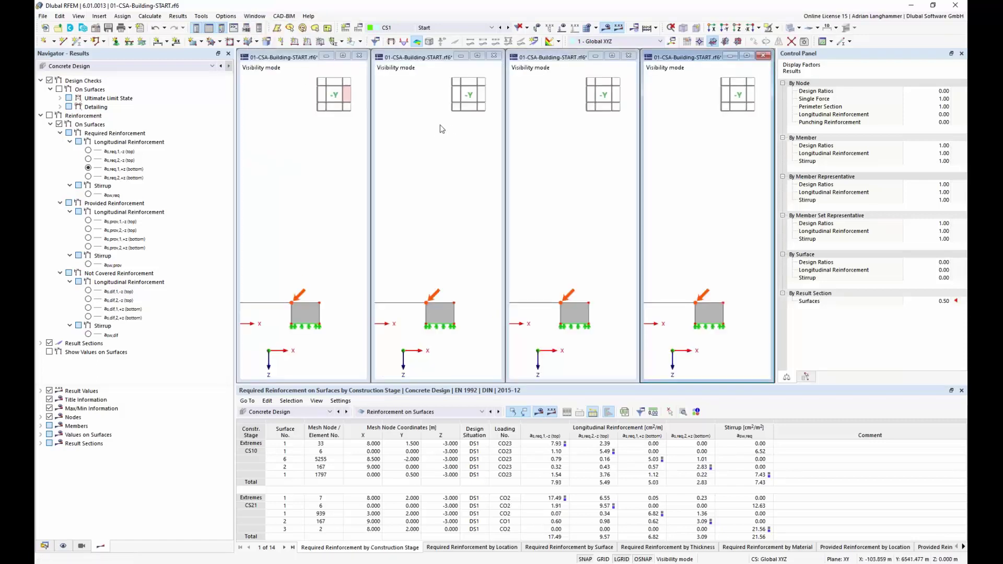
left_click(335, 97)
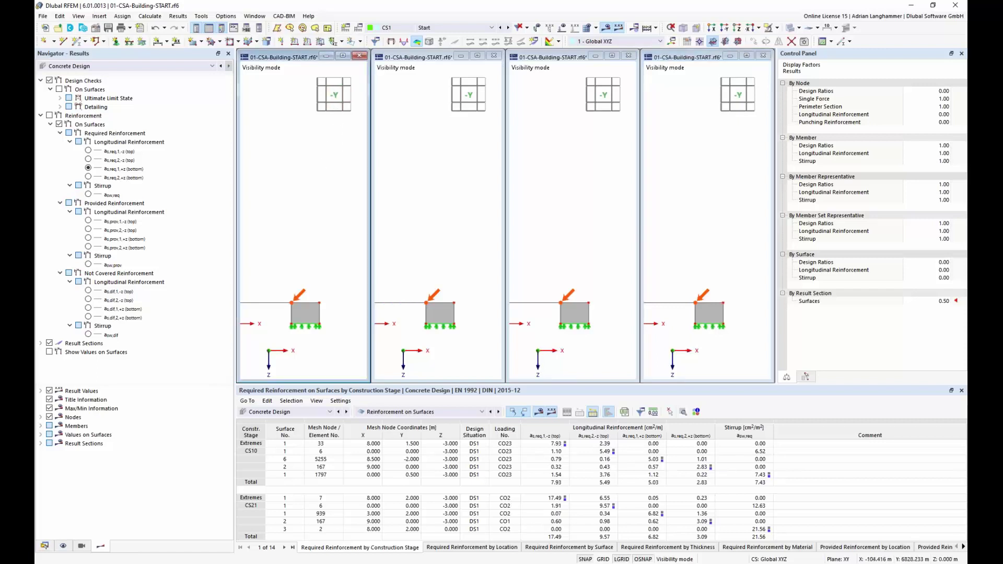
left_click(336, 100)
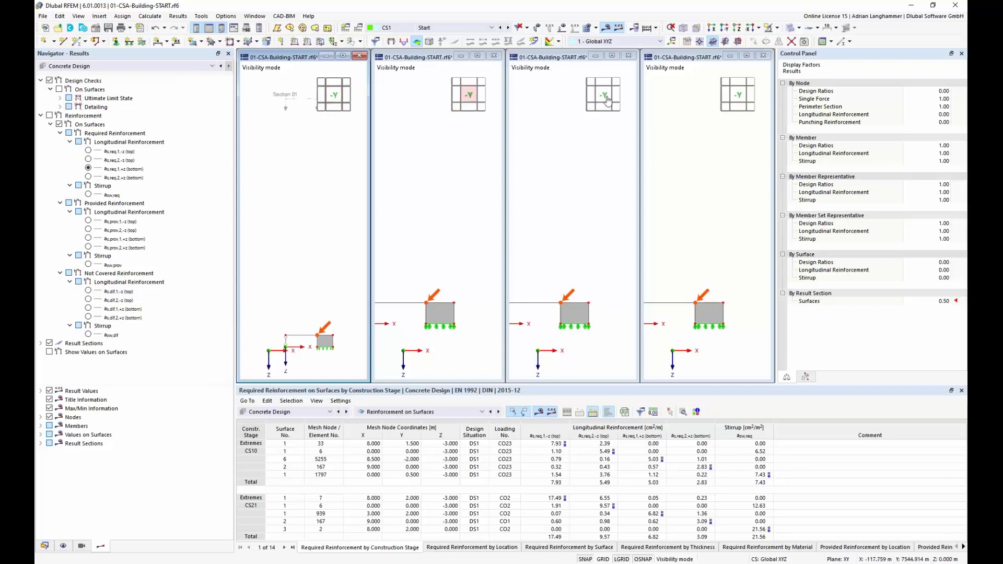
left_click(409, 259)
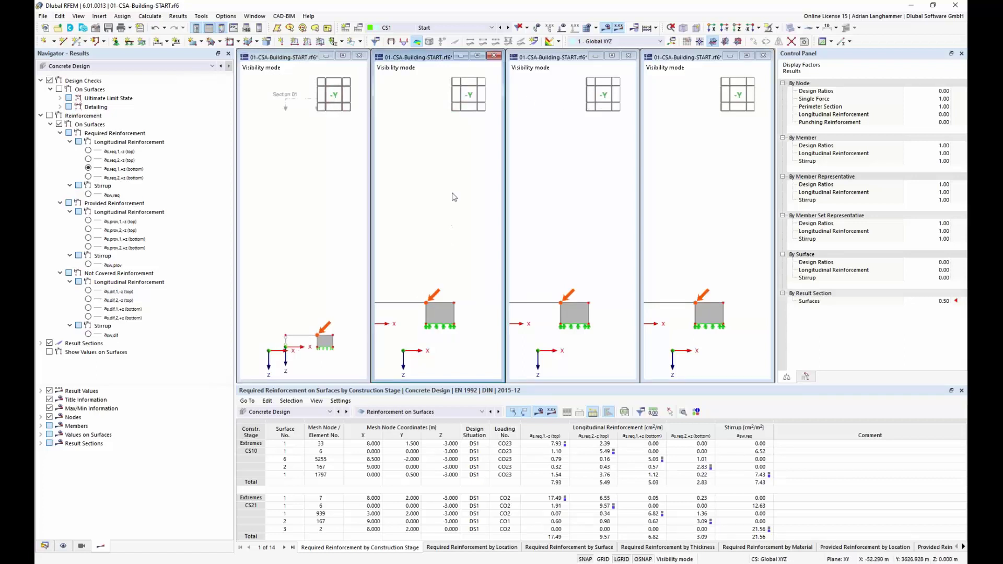
left_click(469, 95)
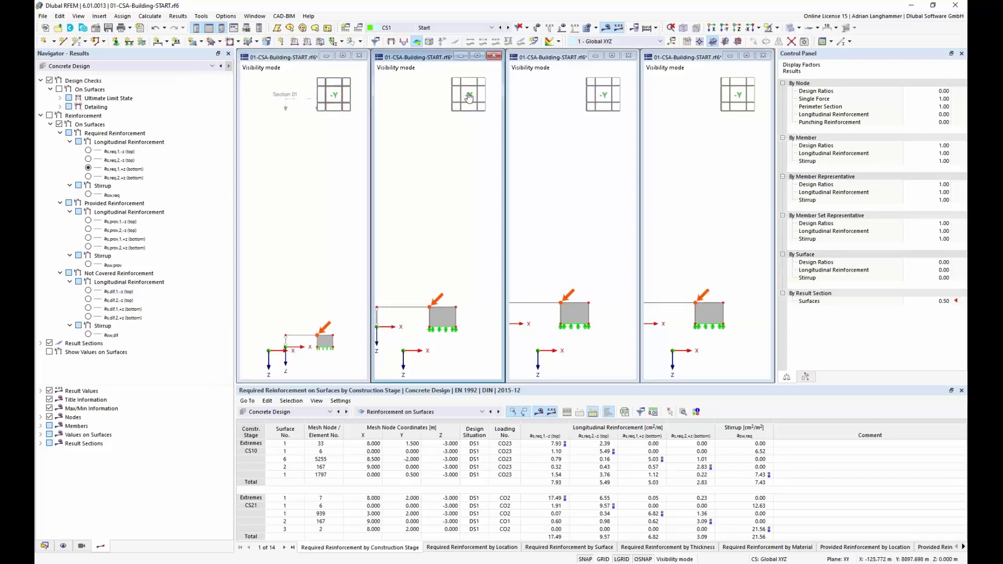
Display construction stage CS2 in the second window, CS3 in the third and CS4 in the fourth, fitting the -Y view
left_click(507, 27)
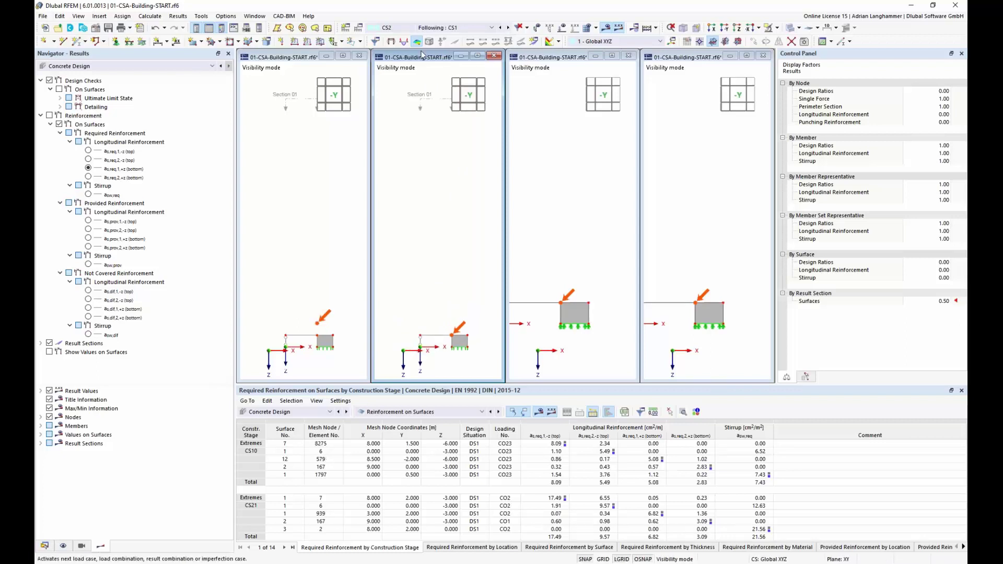
left_click(604, 97)
left_click(500, 27)
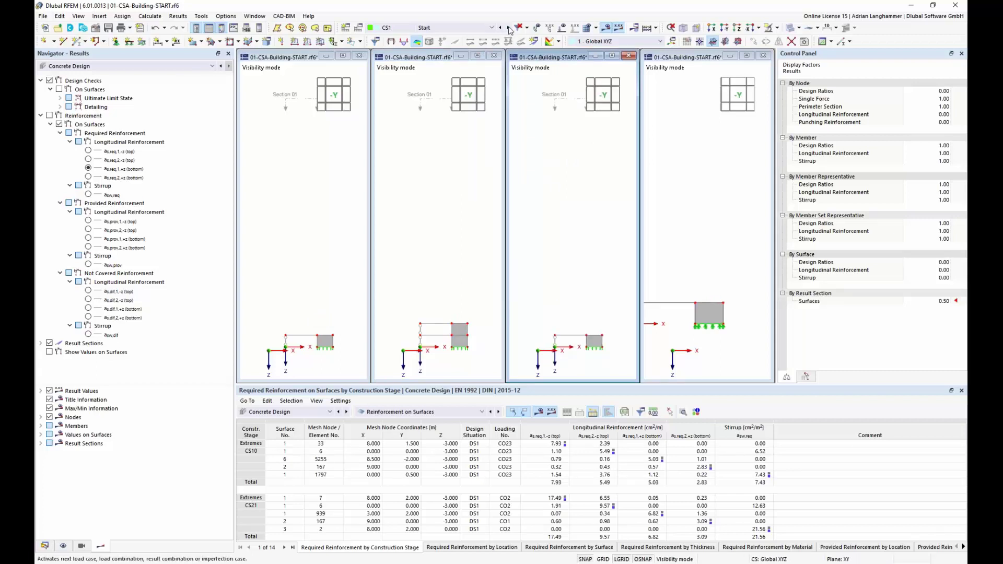
left_click(509, 27)
left_click(508, 27)
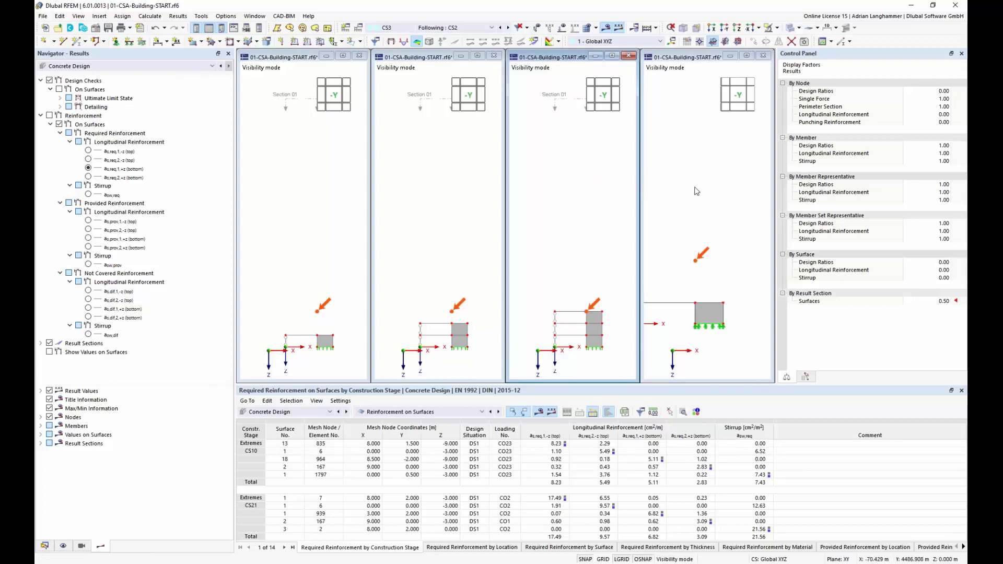
left_click(491, 28)
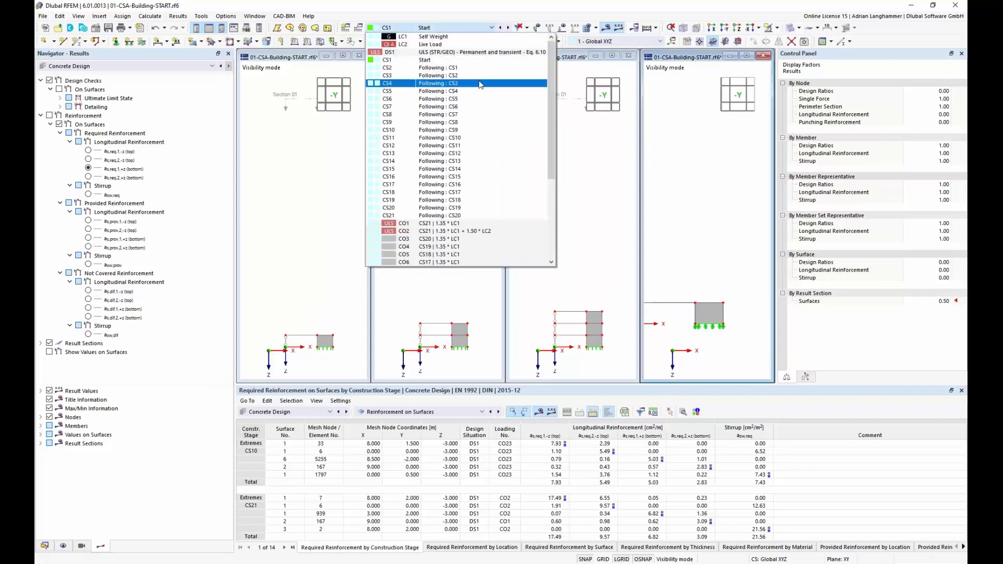
left_click(502, 83)
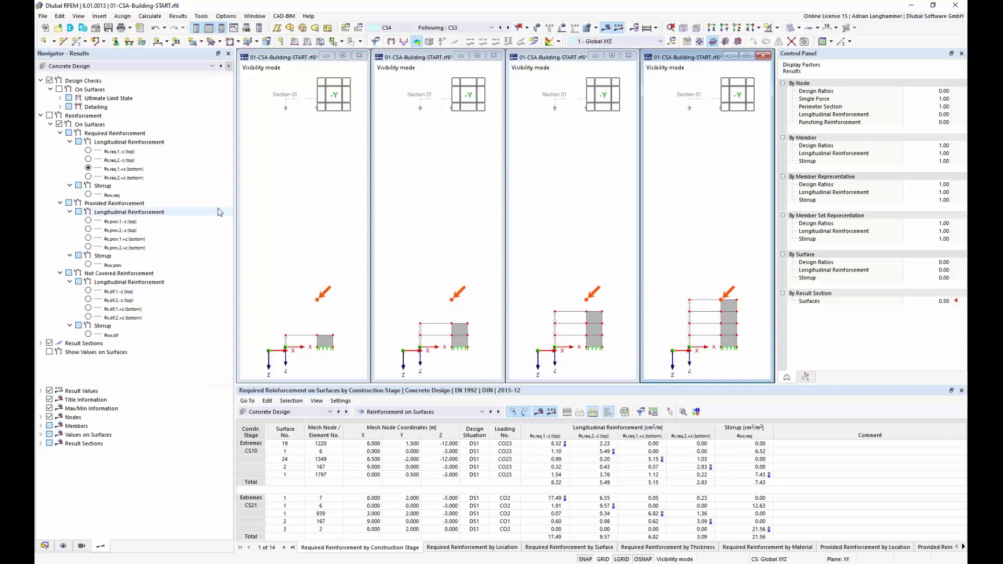
Hide the Global Coordinate System X, Y, Z (in zero point) in the model windows
left_click(63, 546)
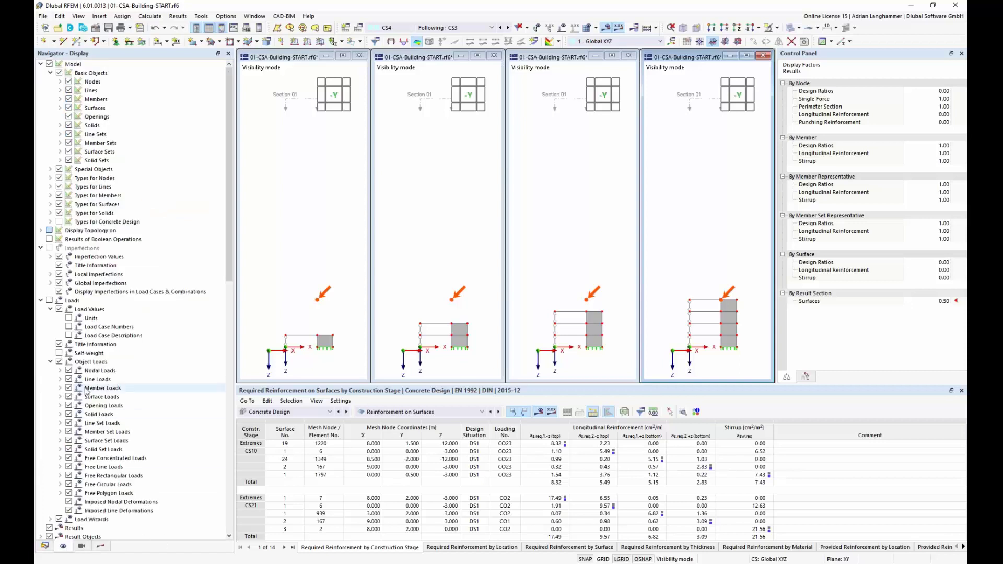
scroll(86, 392, "down", 3)
scroll(87, 392, "down", 10)
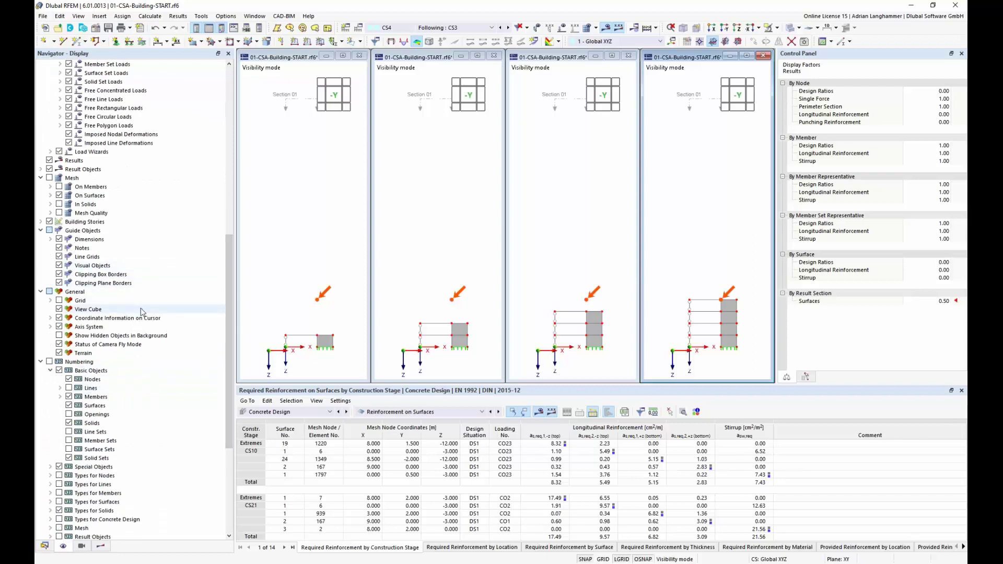
left_click(50, 327)
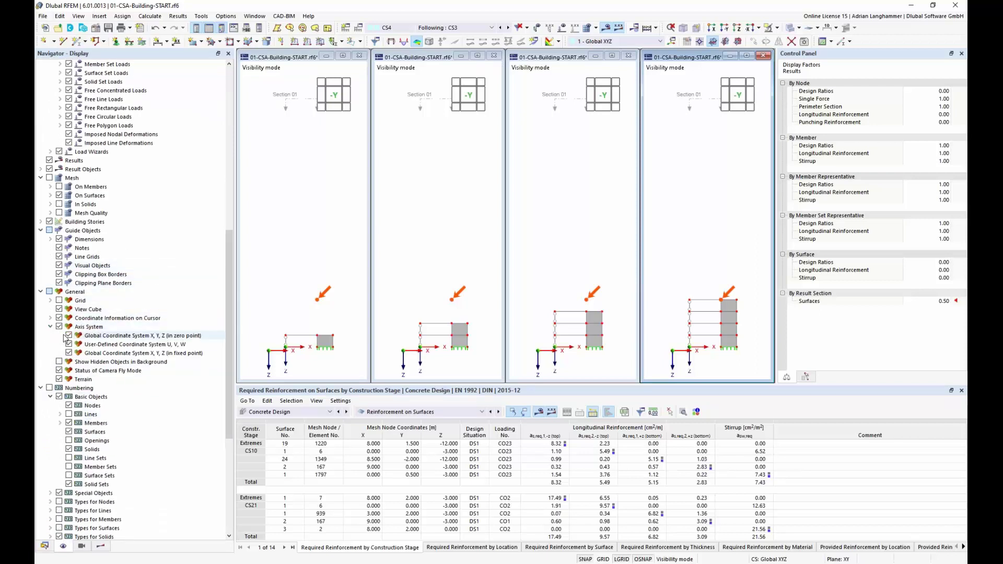
left_click(68, 336)
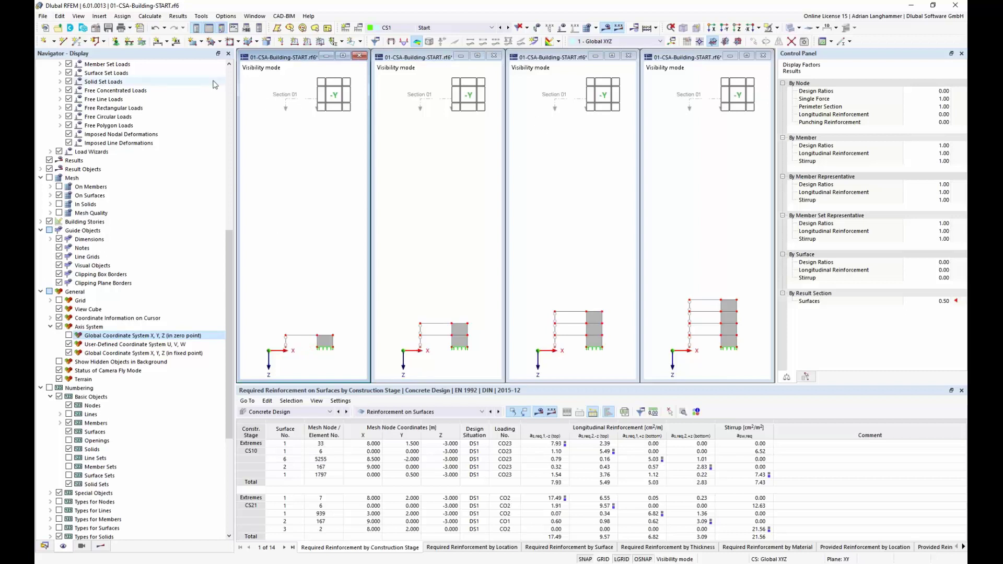
Send all four model windows to the printout report as one combined graphic with the pictures set to window filling
left_click(130, 28)
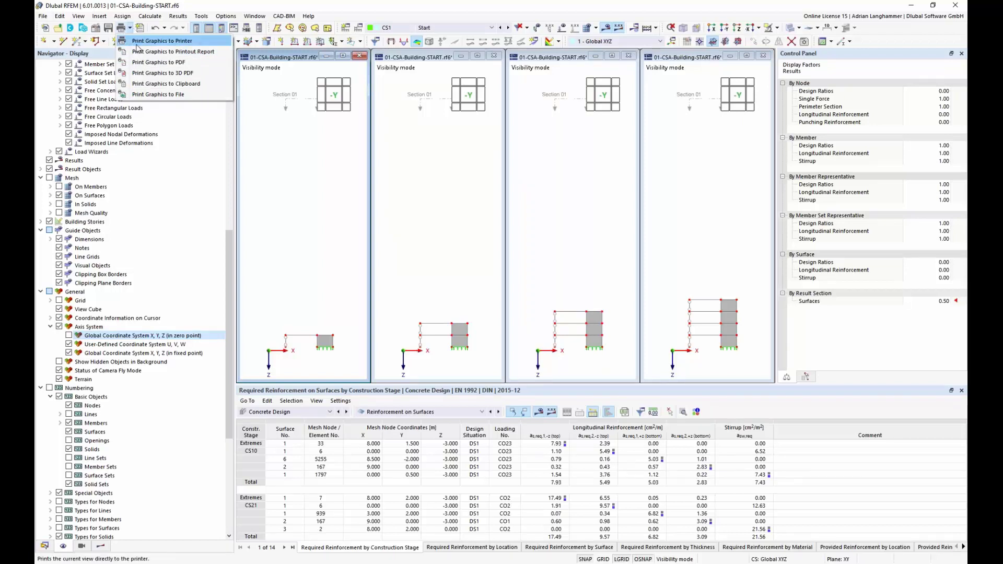
left_click(173, 52)
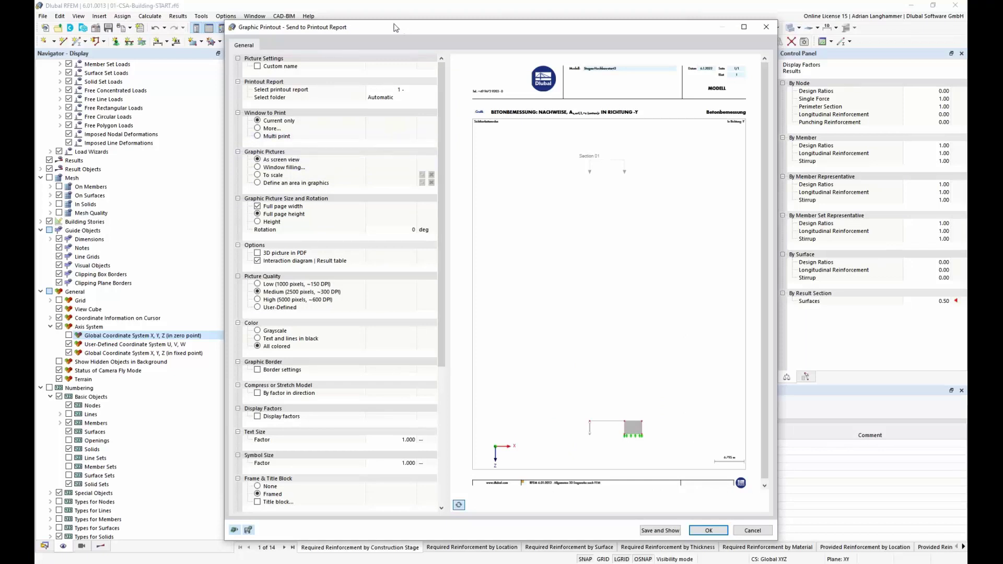
left_click_drag(396, 28, 367, 18)
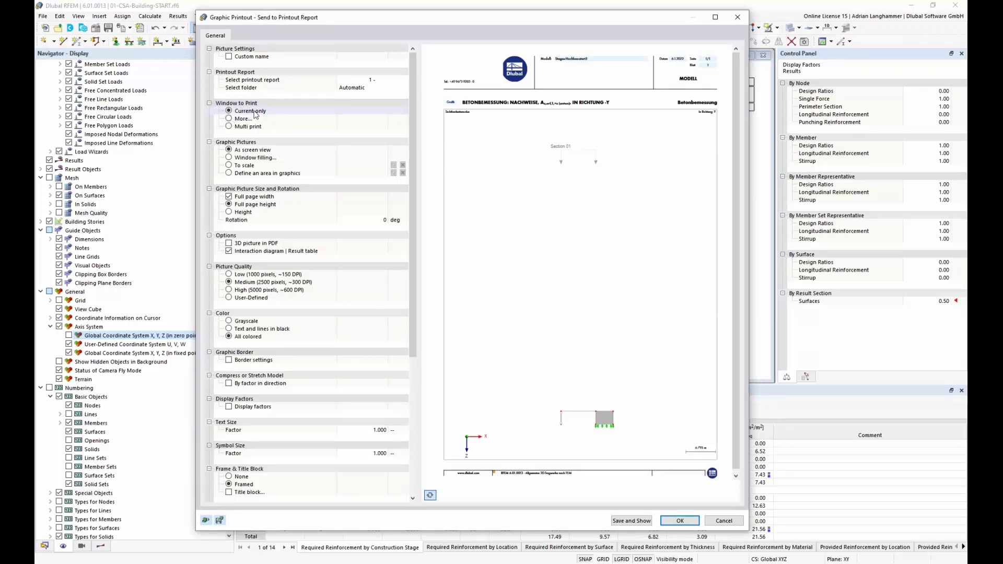
left_click(228, 119)
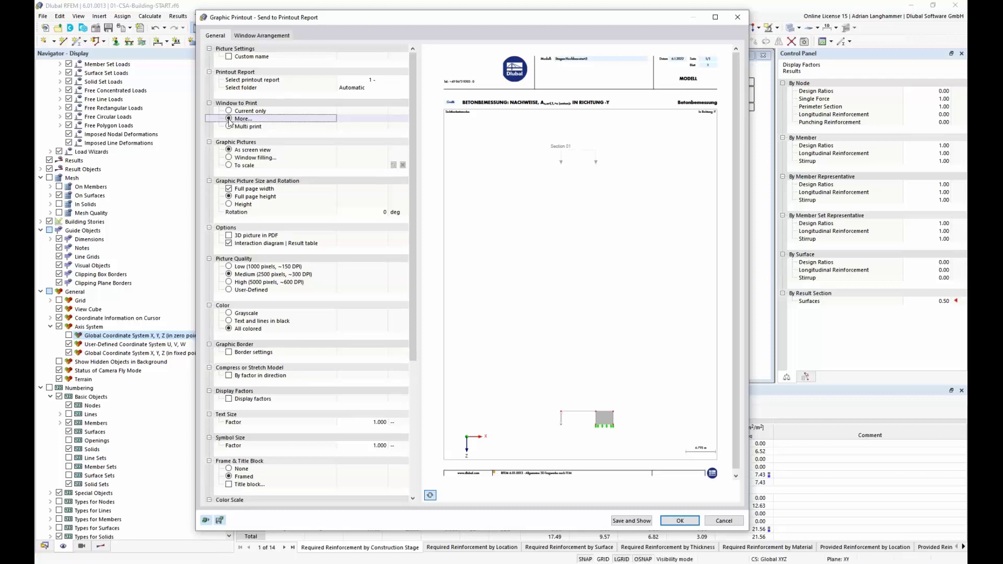
left_click(228, 120)
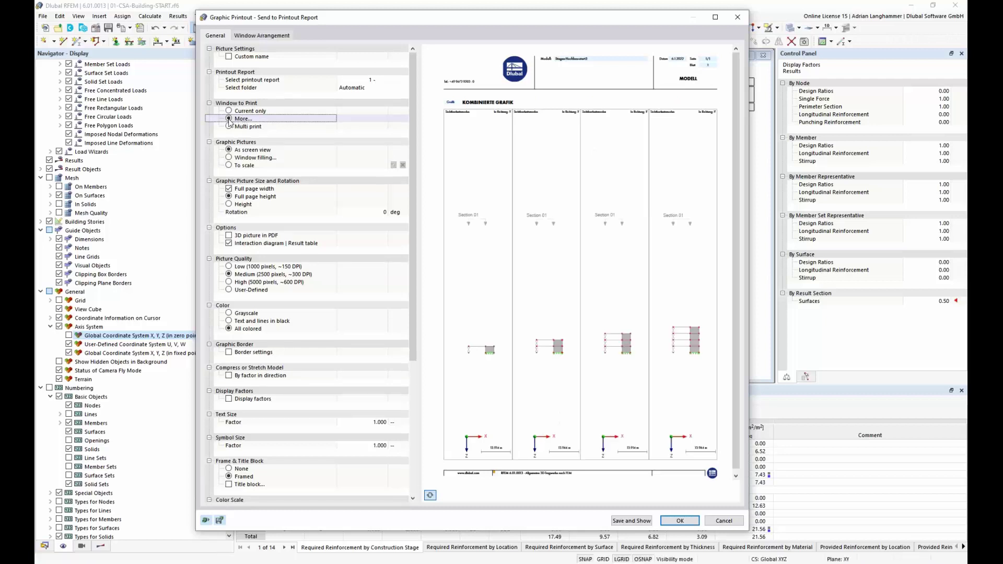
left_click(230, 159)
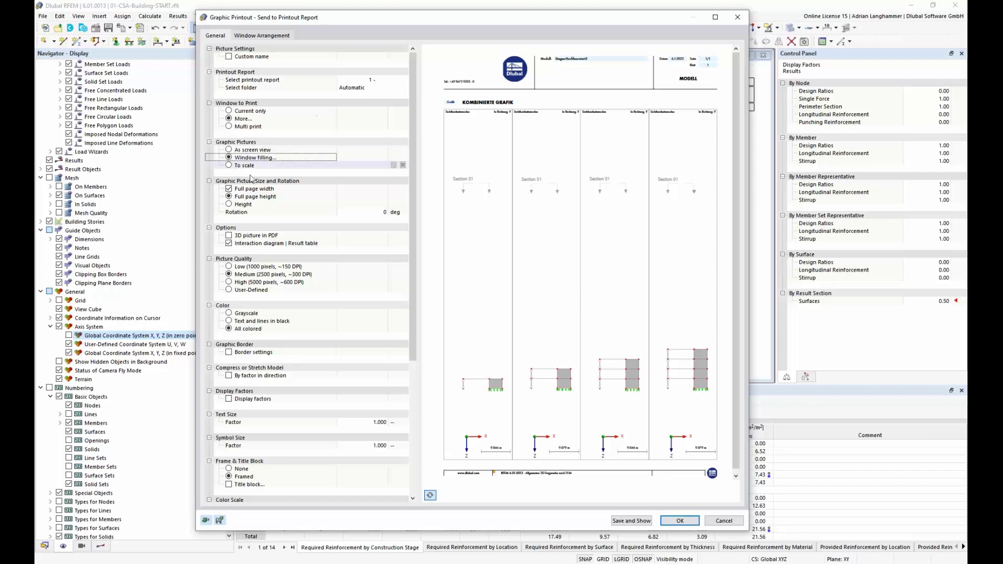
left_click_drag(333, 16, 314, 13)
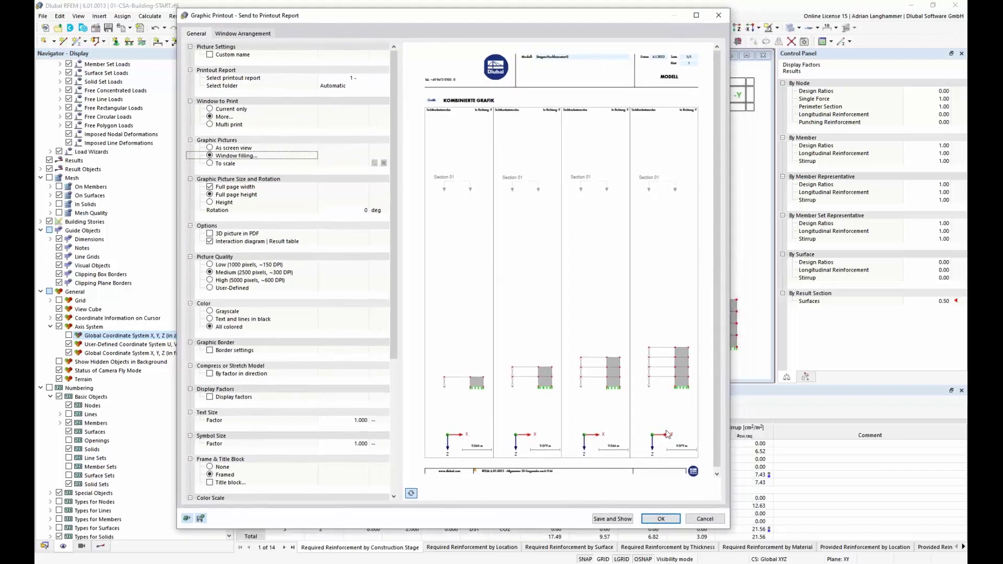
left_click(661, 519)
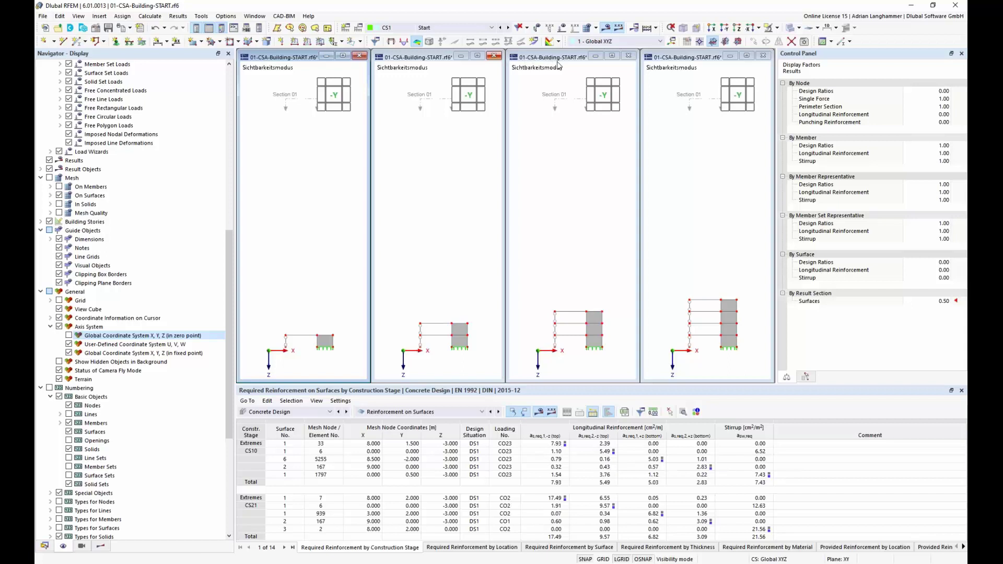
Close the three model windows showing CS2, CS3 and CS4, and maximize the remaining CS1 window
key("ctrl+Tab")
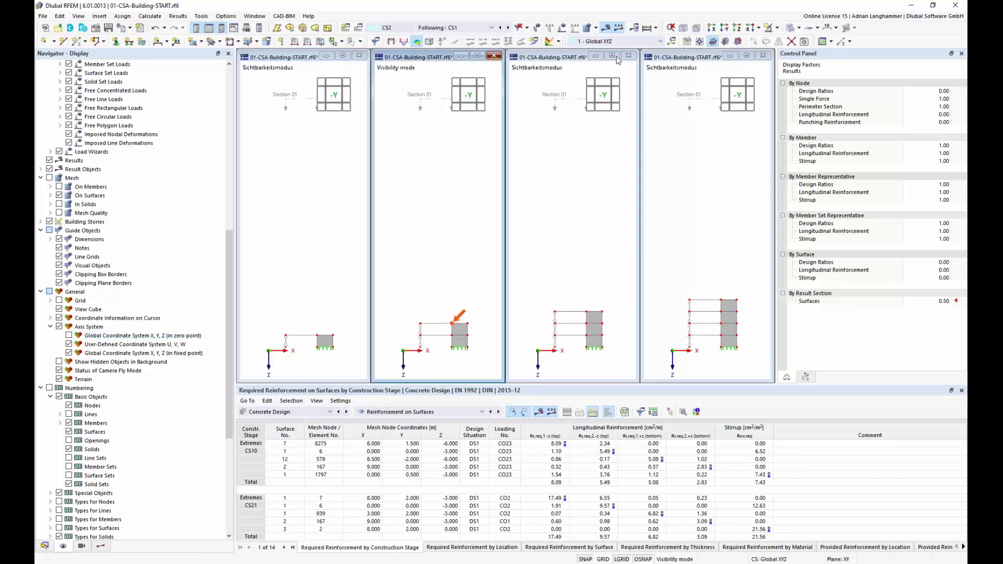
left_click(496, 56)
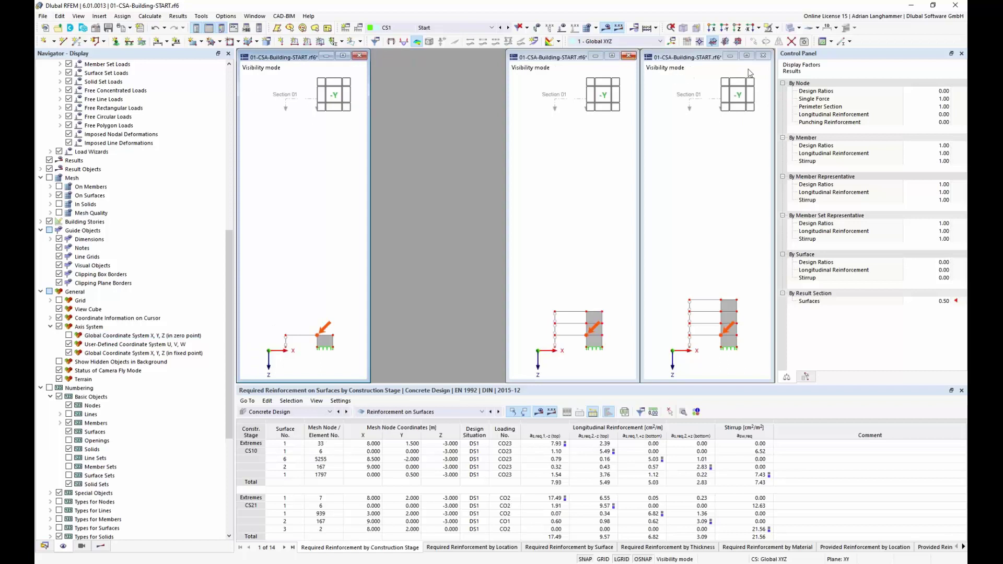
left_click(574, 89)
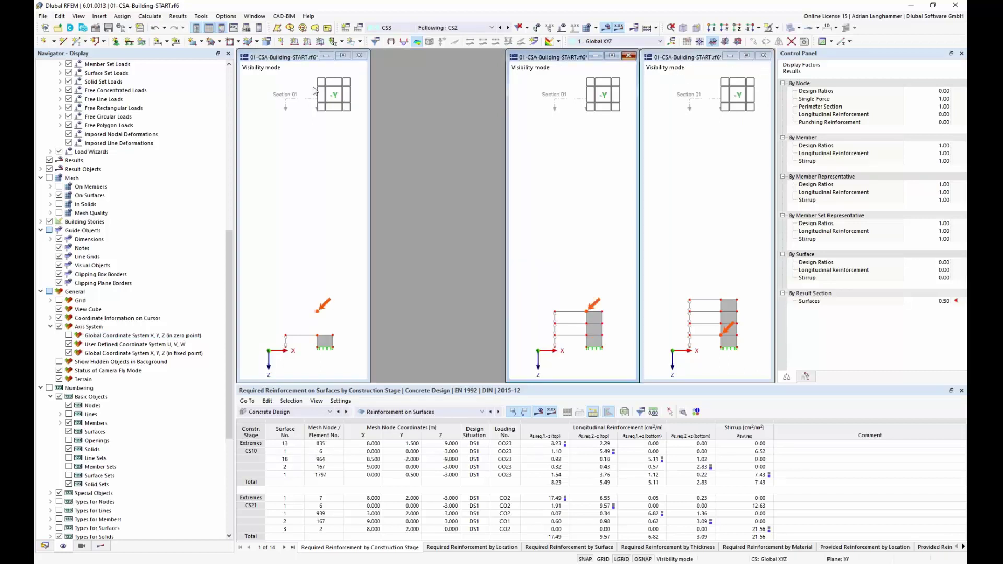
left_click(629, 55)
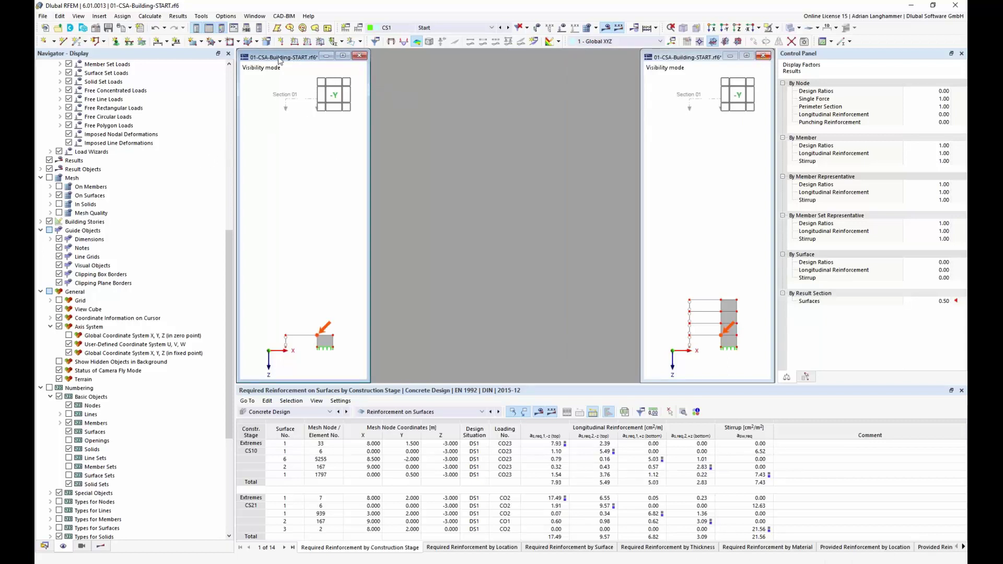
key("ctrl+Tab")
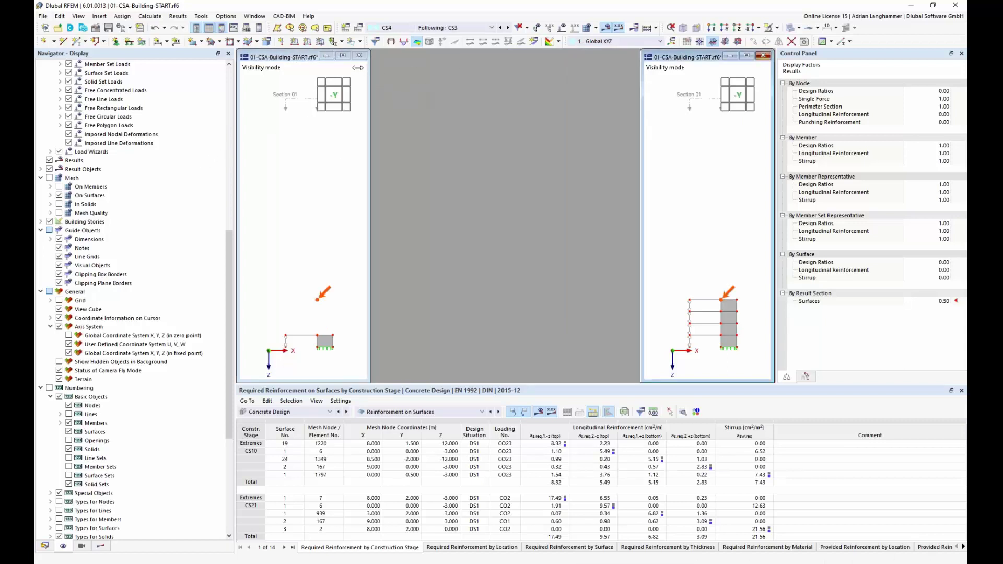
key("ctrl+F4")
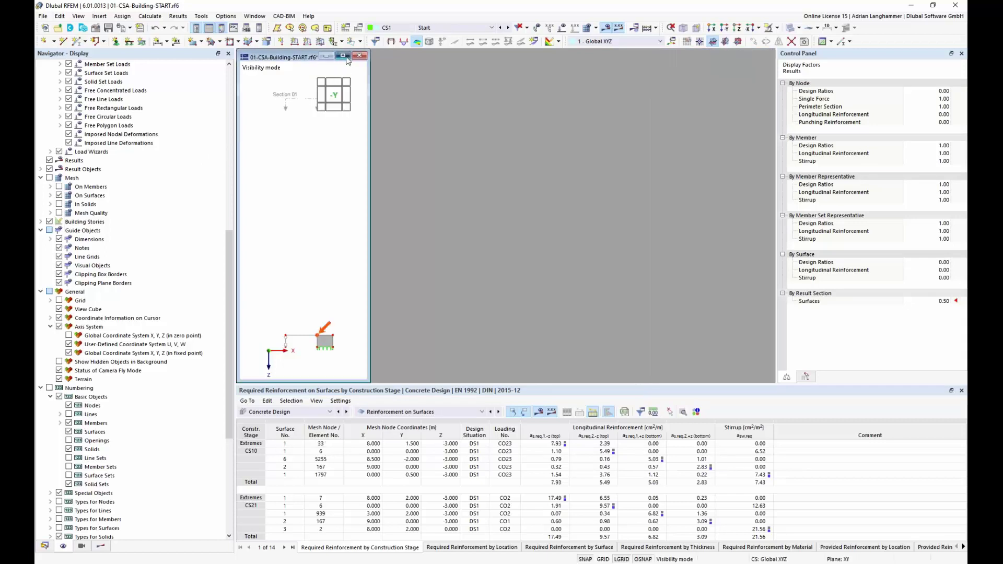
left_click(343, 55)
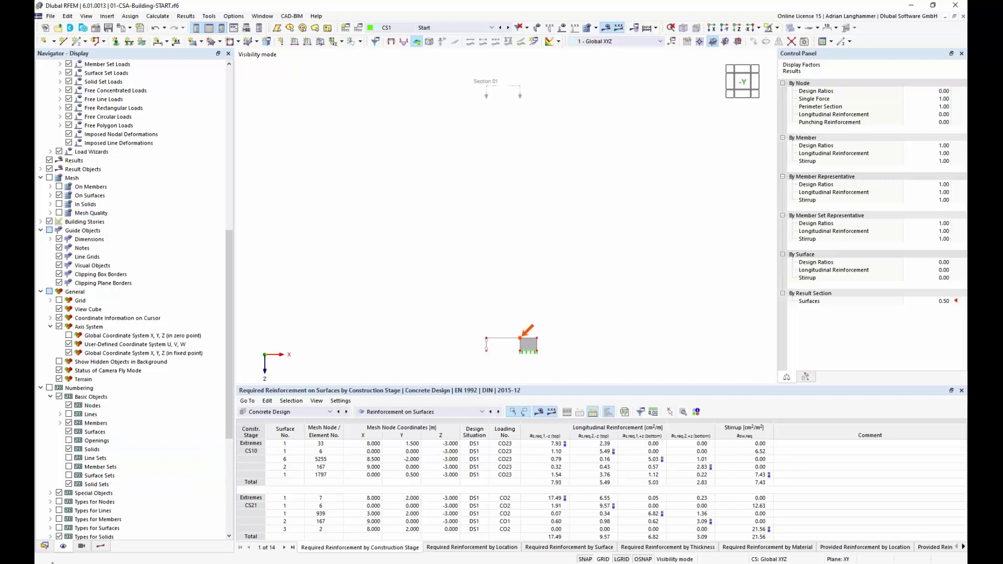
Save the current view of construction stage CS1 as a user-defined view named 1
left_click(81, 546)
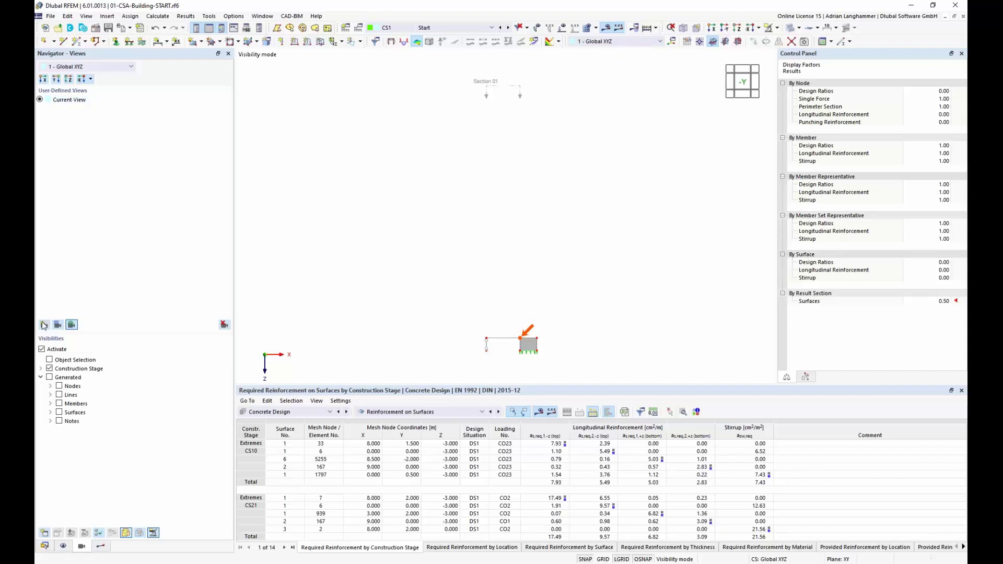
left_click(499, 27)
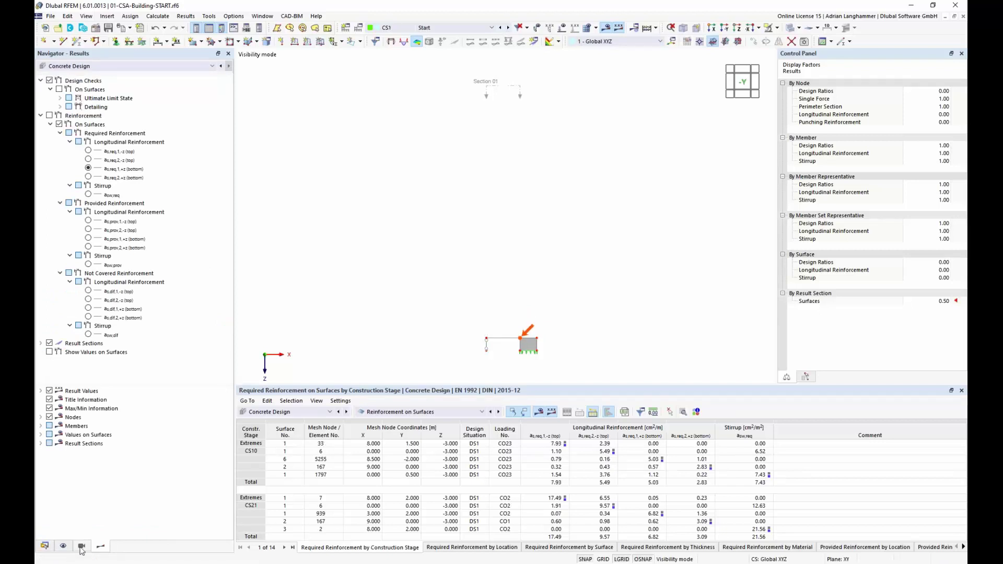
left_click(81, 545)
left_click(44, 324)
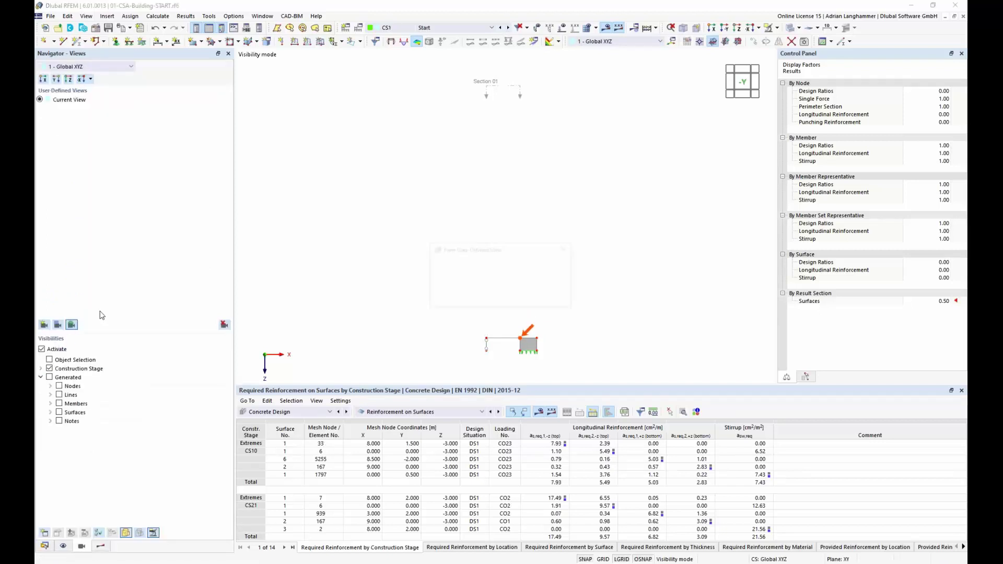
type("Section")
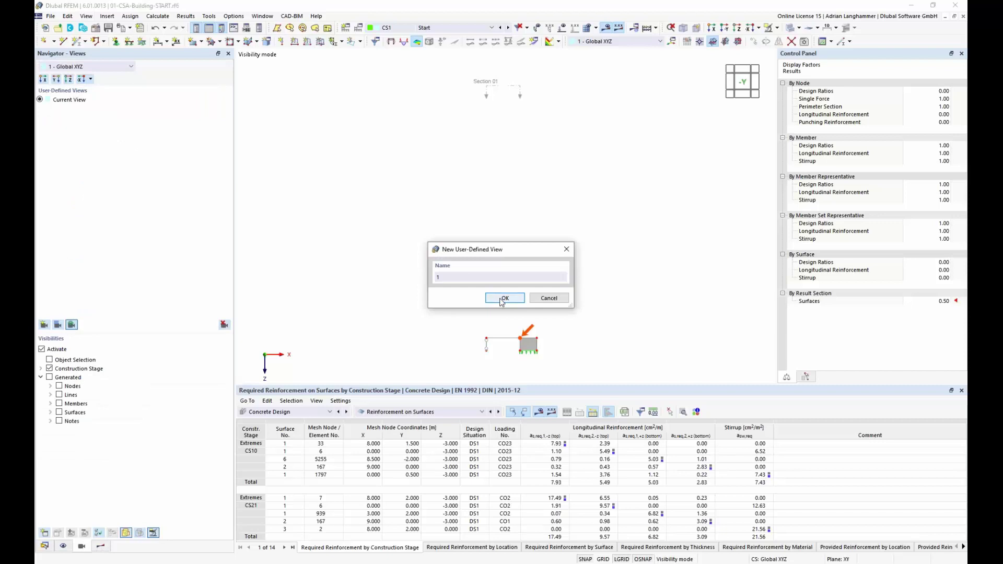
left_click(503, 299)
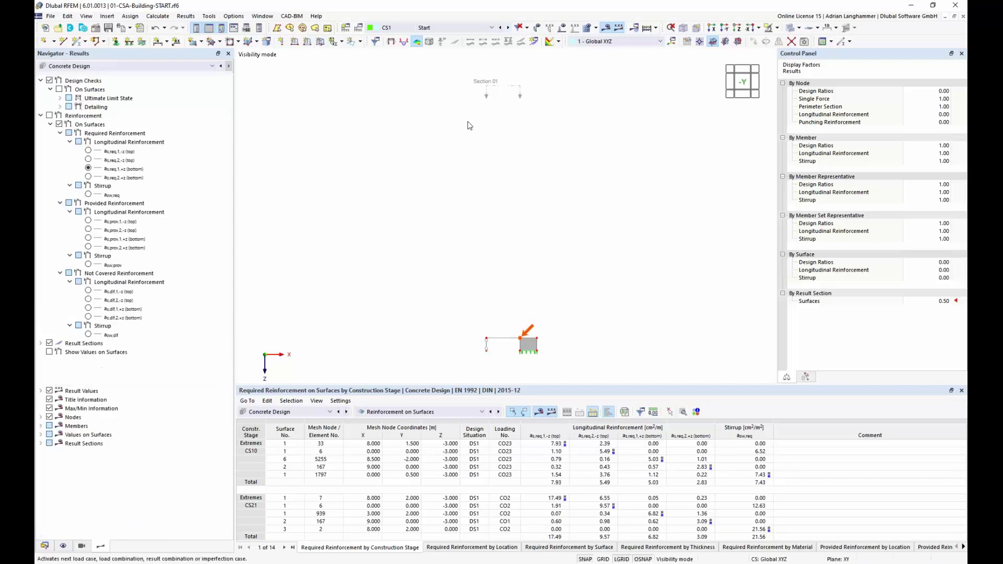
Save the views of construction stages CS2 and CS3 as user-defined views named 2 and 3
left_click(81, 546)
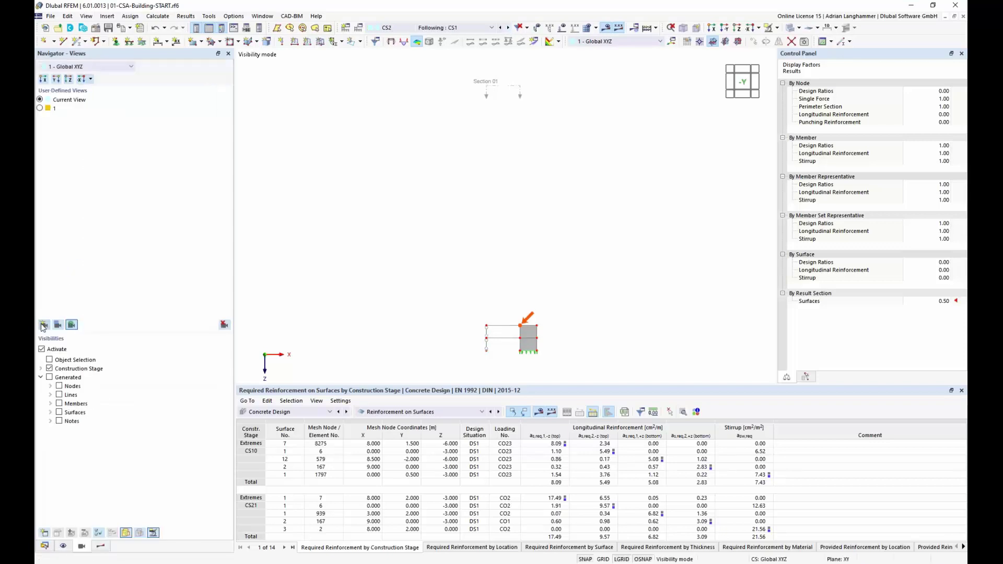
left_click(43, 325)
left_click(496, 298)
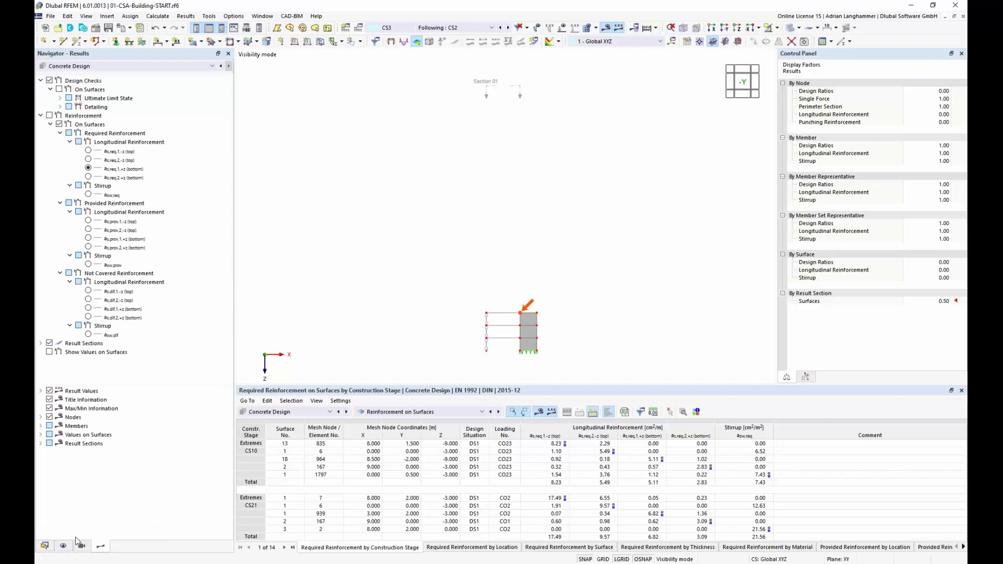
left_click(81, 545)
left_click(45, 324)
left_click(507, 298)
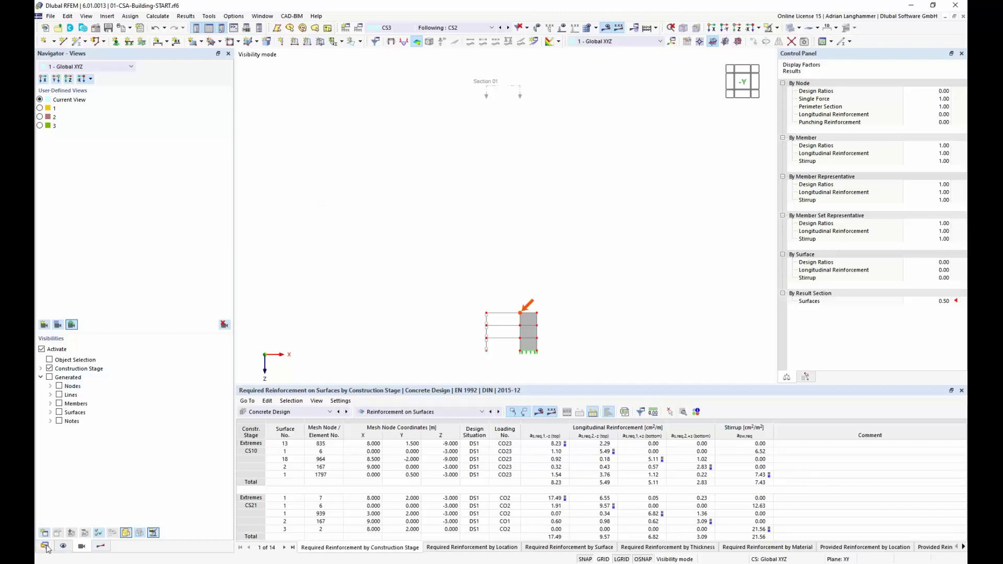
Start a new graphic printout to the report and set the picture's height ratio to 30 %
left_click(122, 28)
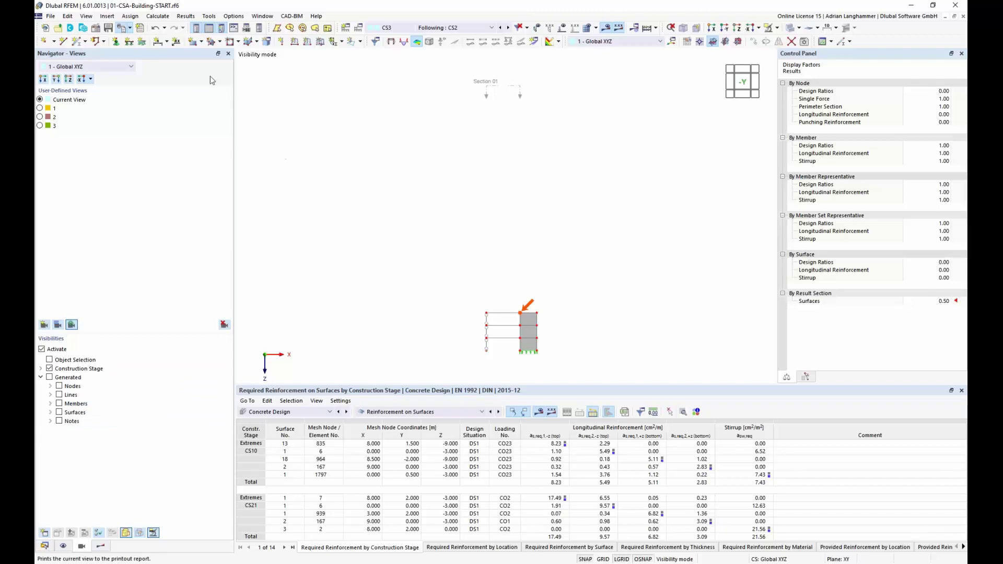
left_click(122, 28)
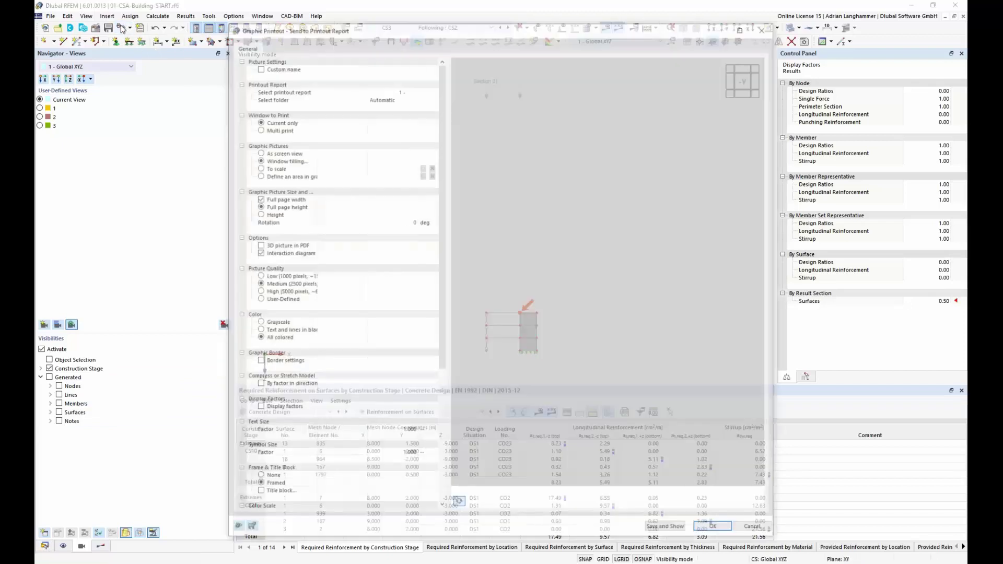
left_click_drag(427, 29, 408, 16)
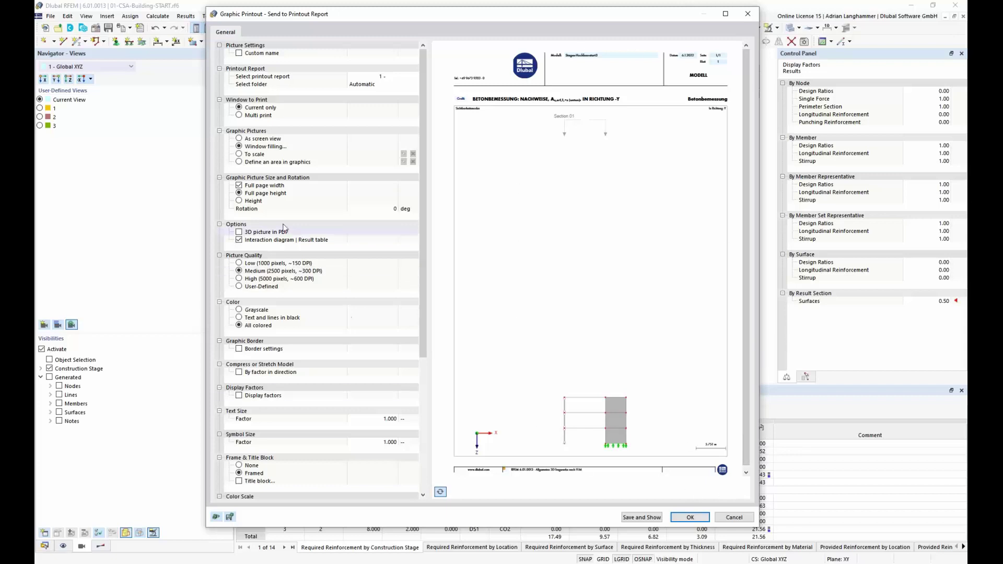
left_click(239, 202)
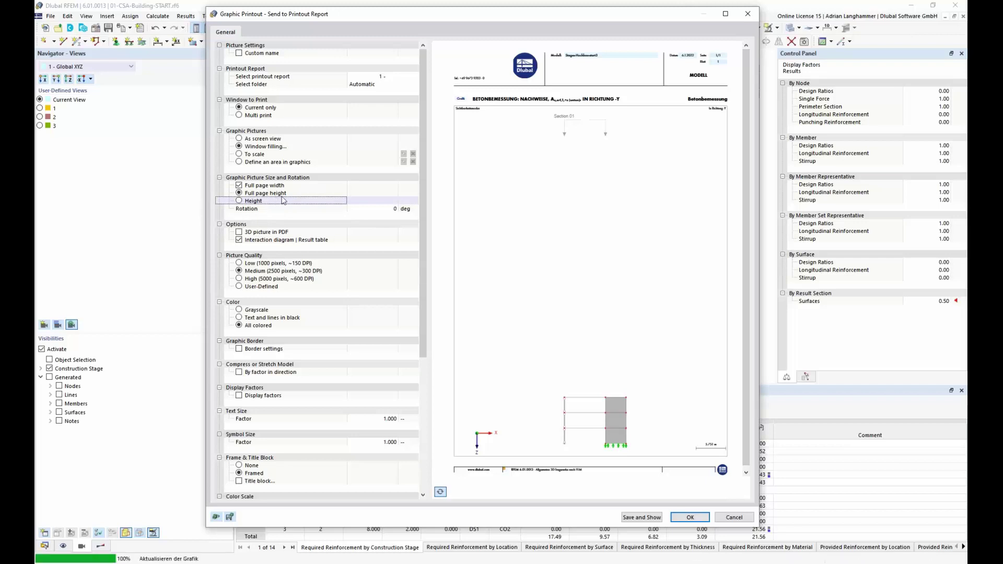
left_click(311, 201)
type("30")
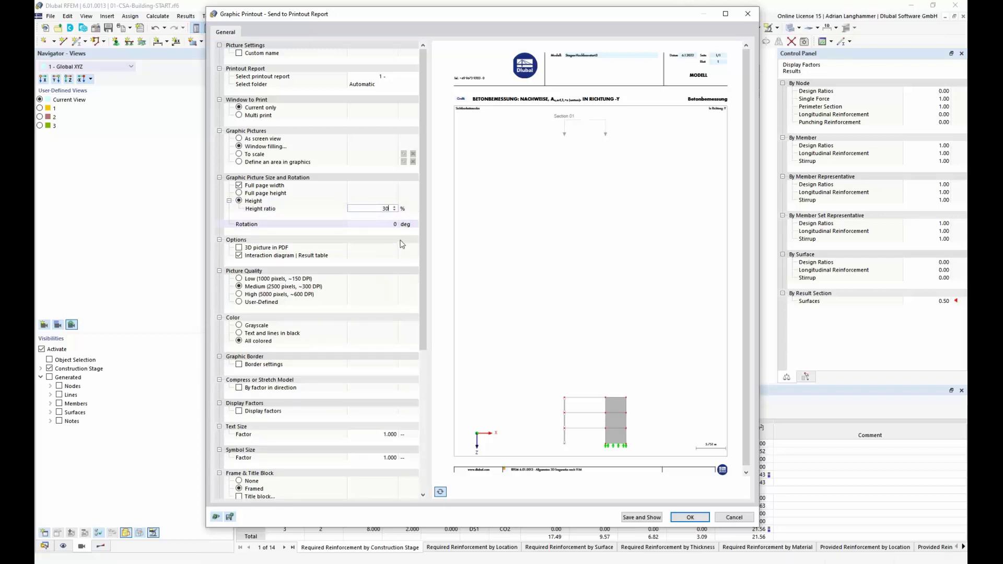
Set the rotation of the report picture to 90 deg
left_click(392, 224)
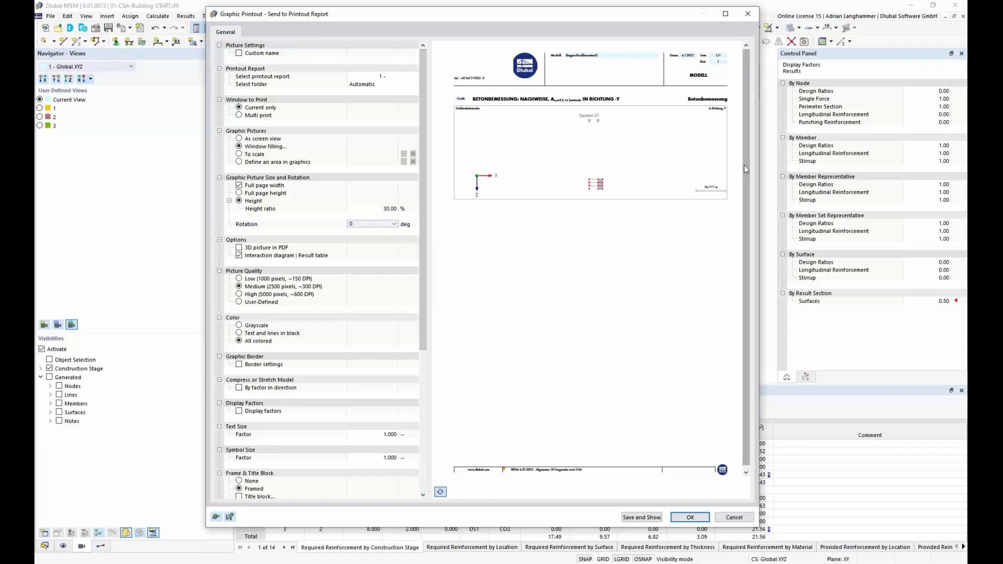
left_click(372, 224)
left_click(380, 243)
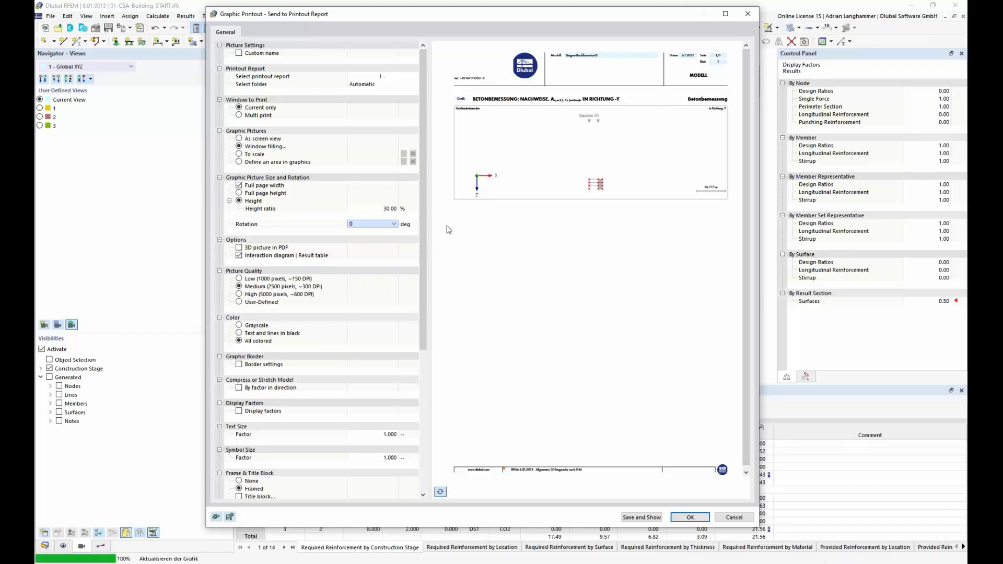
key("Down")
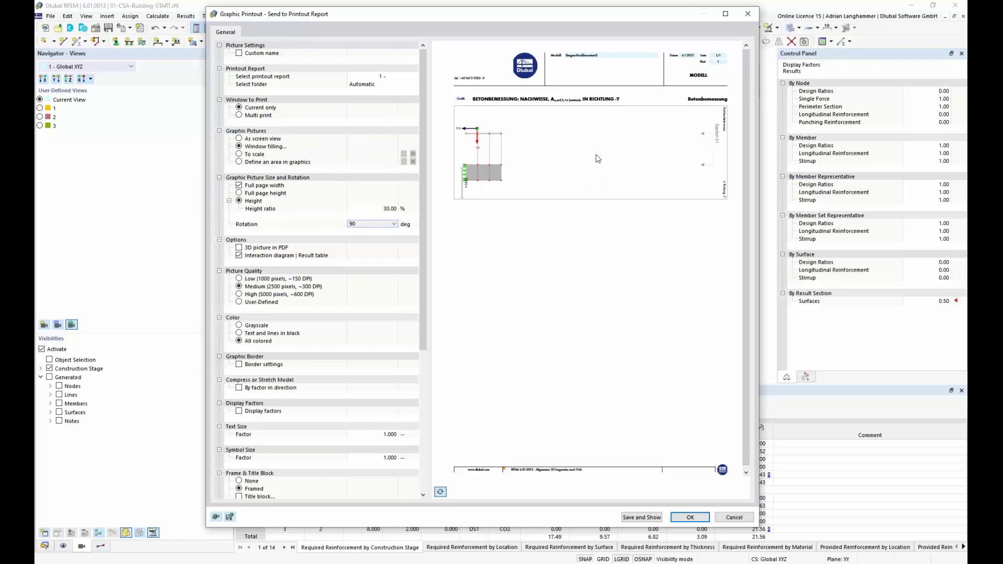
Switch the graphic to multi print and include user-defined views 1, 2 and 3 of the model instead of the current view
left_click(243, 117)
left_click(298, 115)
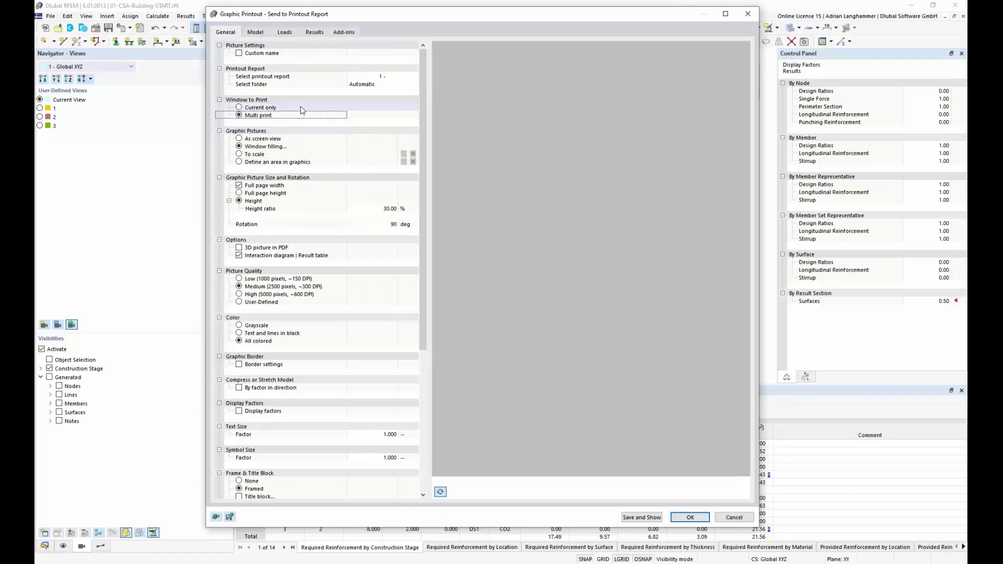
left_click(256, 32)
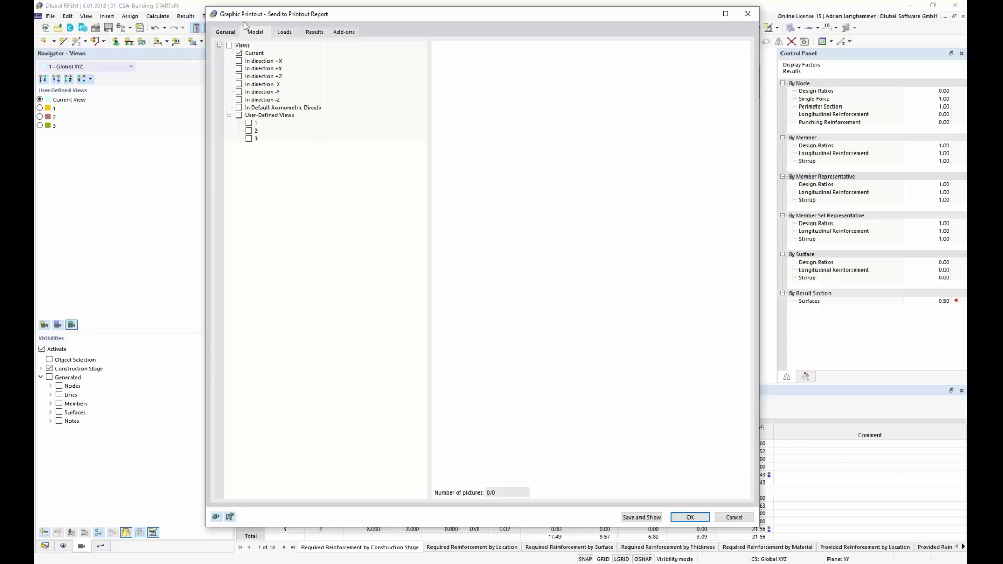
left_click(242, 53)
left_click(248, 123)
left_click(248, 131)
left_click(249, 139)
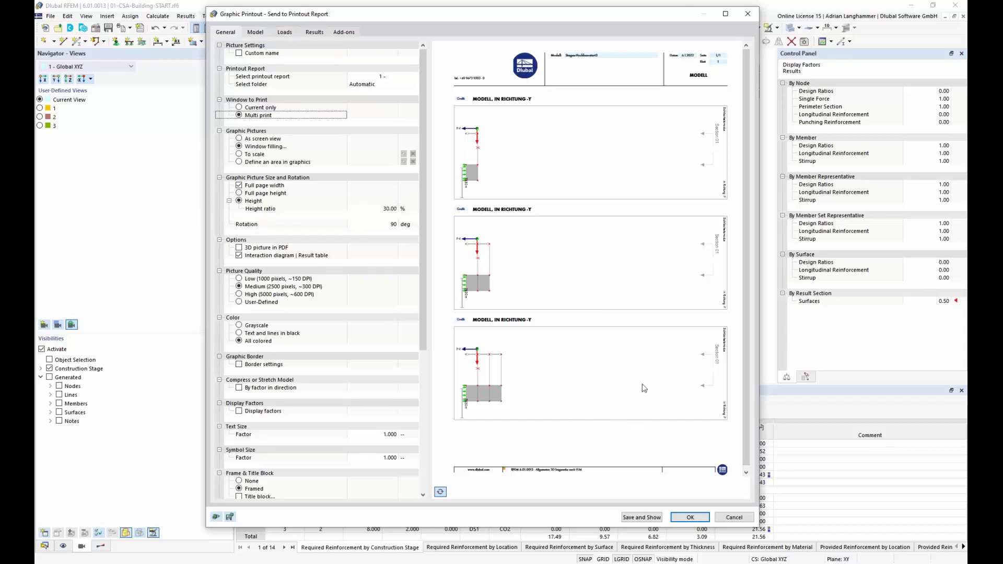
left_click_drag(492, 18, 499, 15)
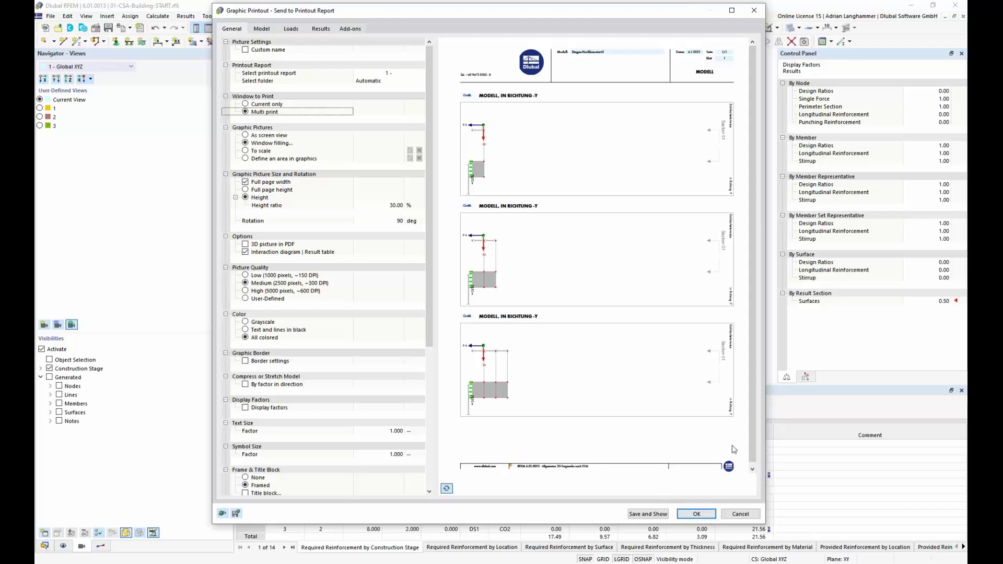
Send the multi-print graphics to the report and open printout report 1 at the first model picture
left_click(697, 514)
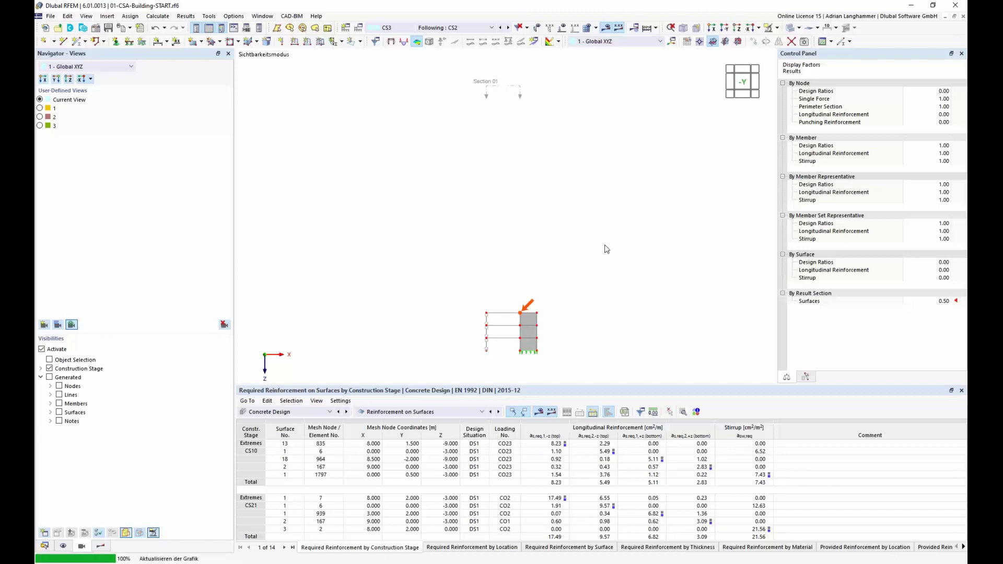
left_click(44, 546)
left_click(104, 374)
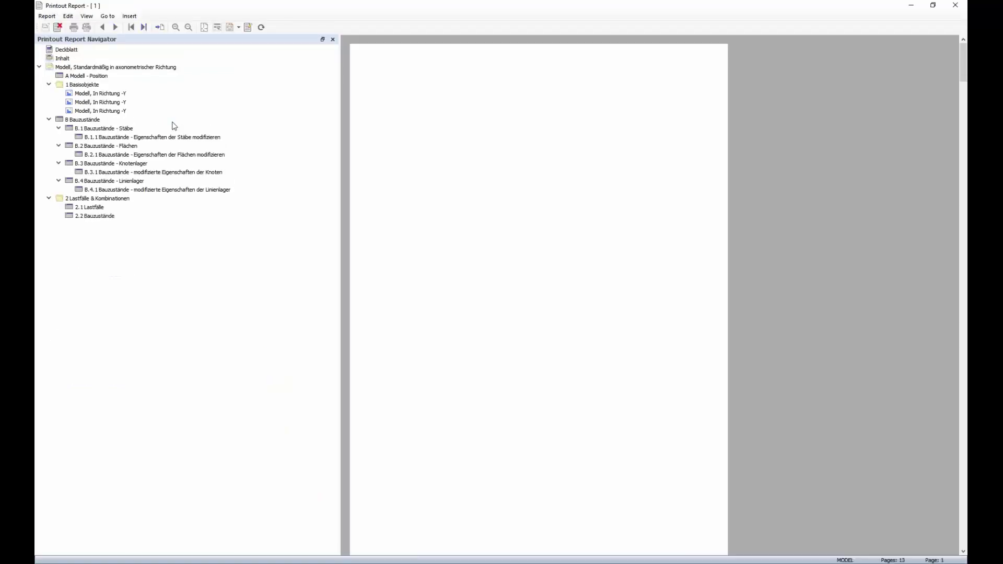
left_click(115, 94)
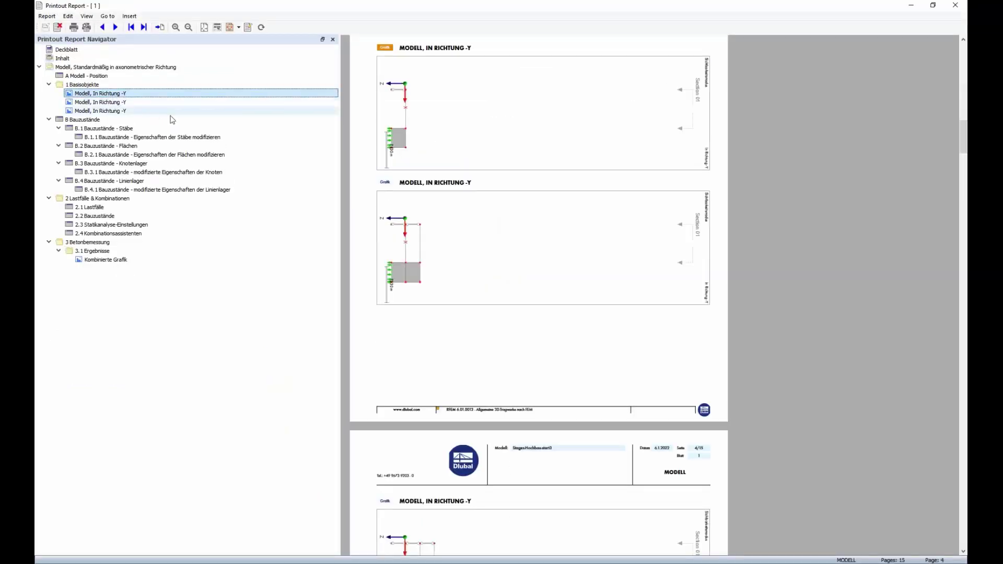
scroll(392, 197, "up", 2)
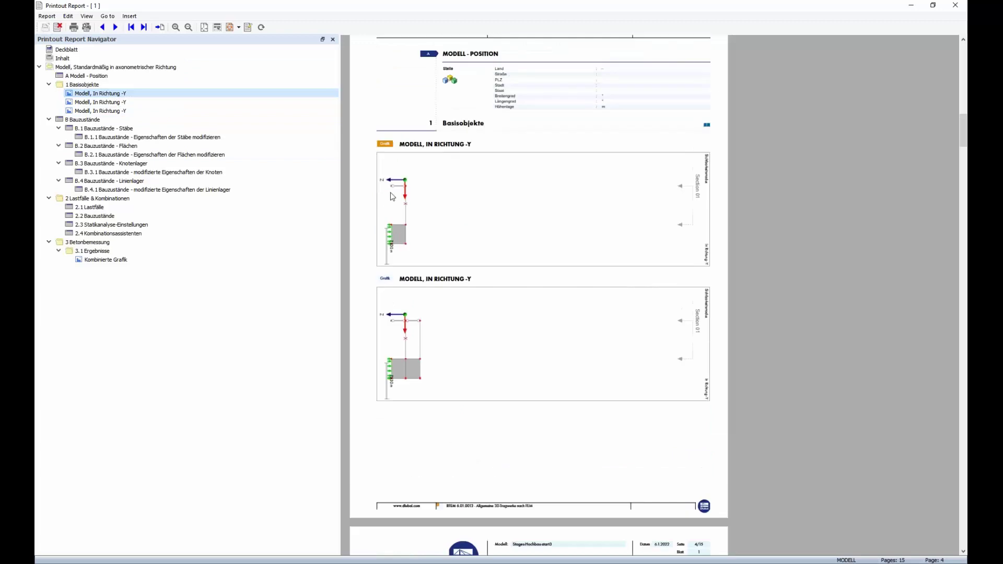
scroll(376, 193, "down", 1)
Start the first model picture on a new page, check the combined graphic, and close the report
right_click(101, 95)
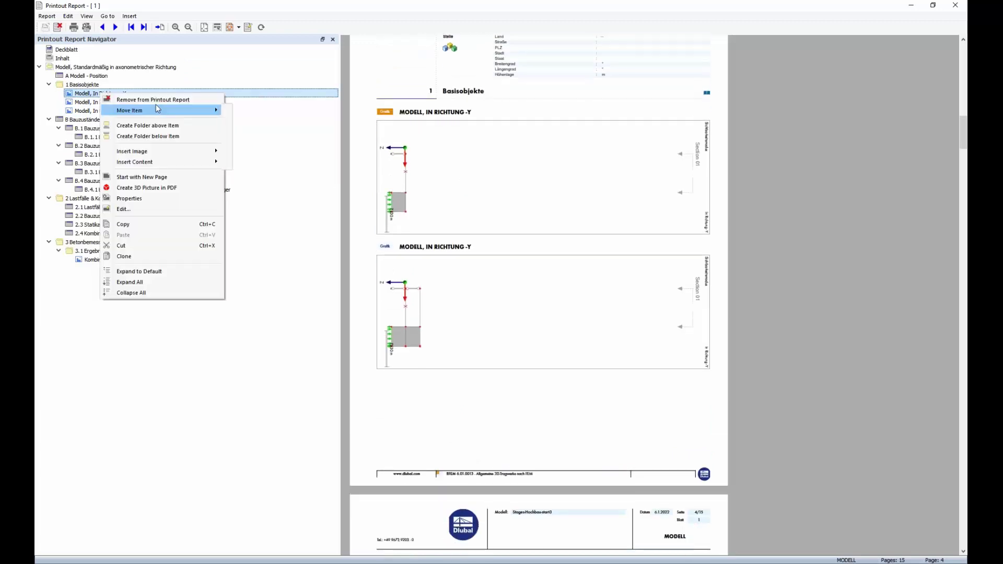
mouse_move(158, 110)
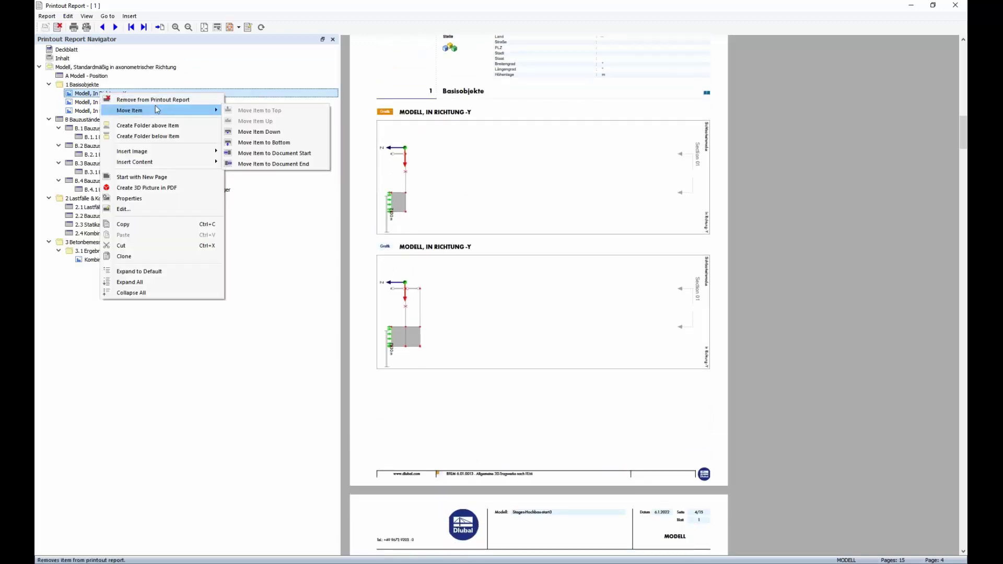
left_click(141, 177)
left_click(186, 95)
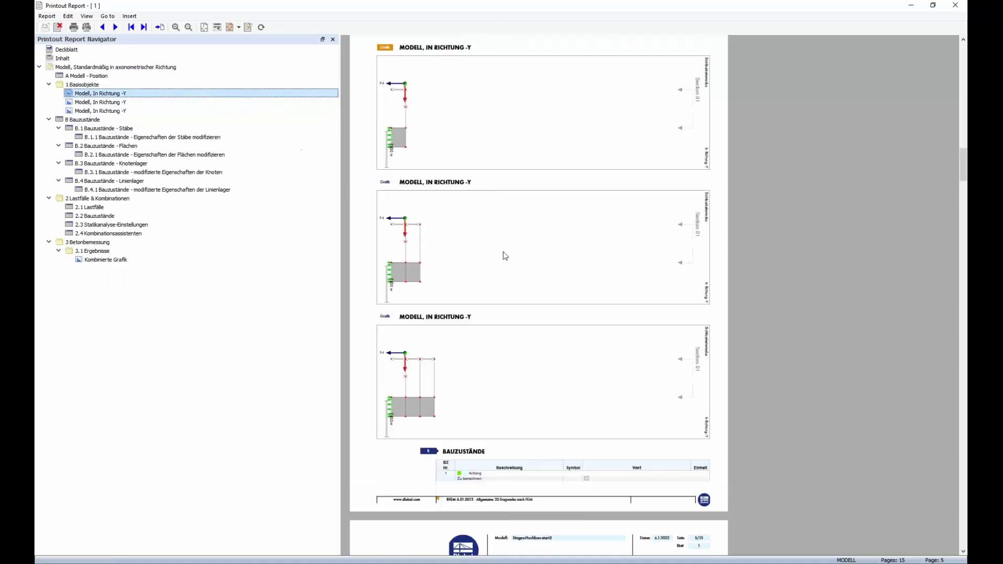
left_click(141, 260)
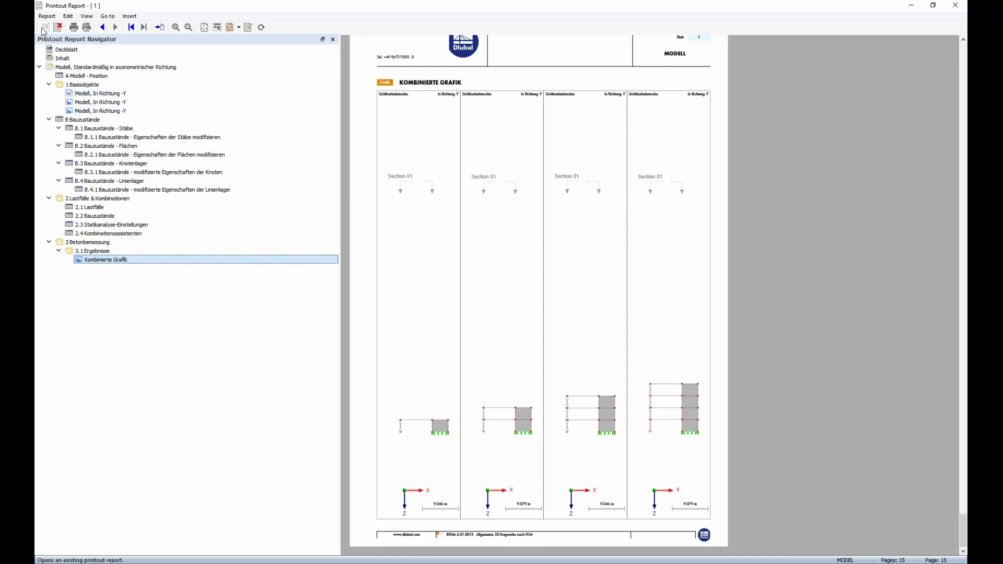
left_click(954, 5)
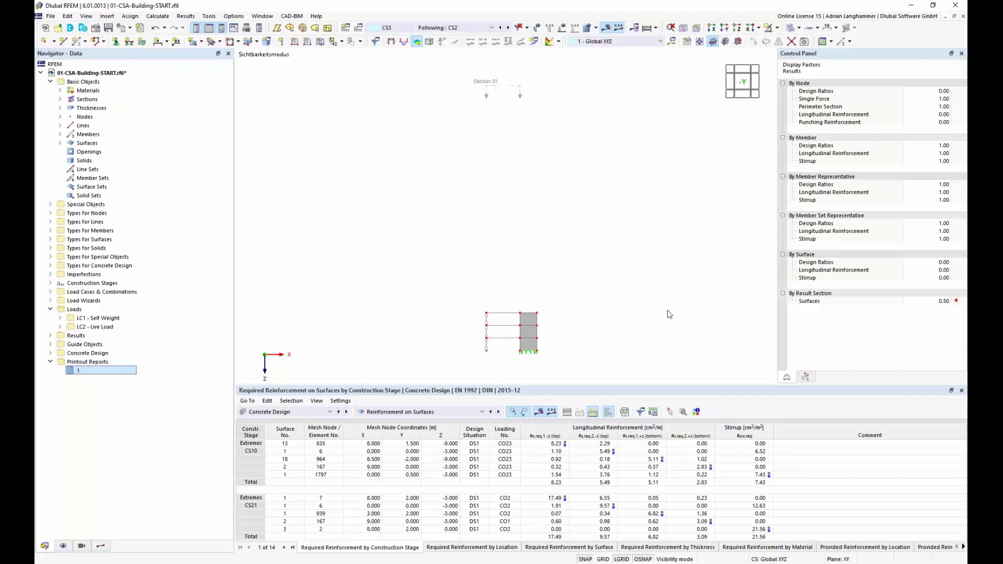
middle_click_drag(599, 257, 593, 253)
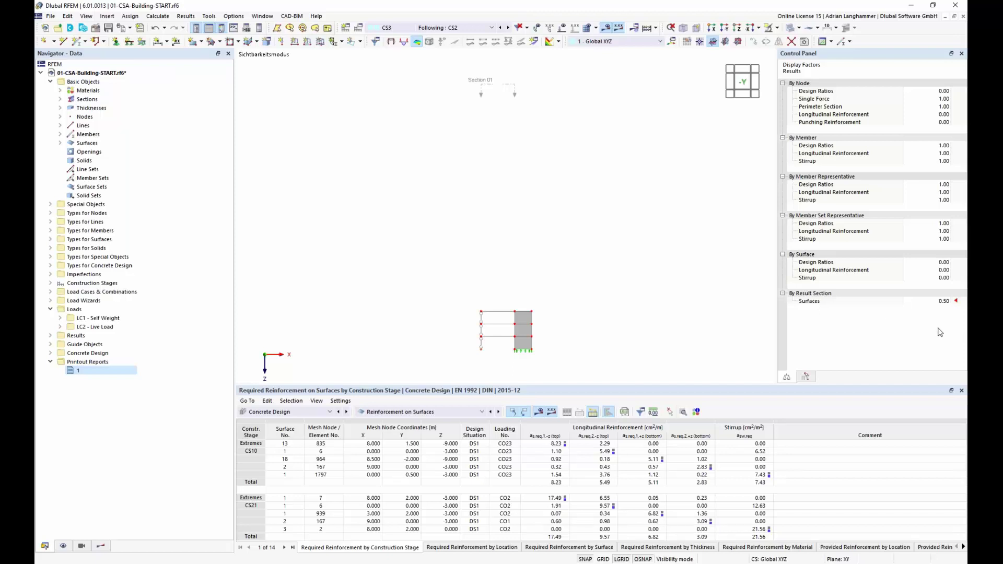
middle_click_drag(458, 329, 444, 325)
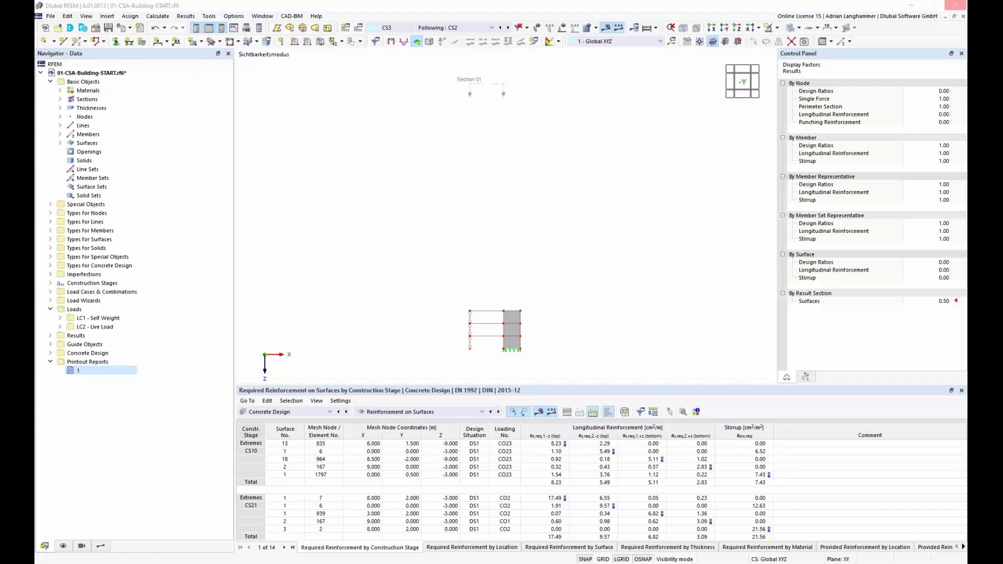
Switch to the model 02-Test-Instability-START and create construction stage CS1 with changes to members and surfaces
left_click(954, 5)
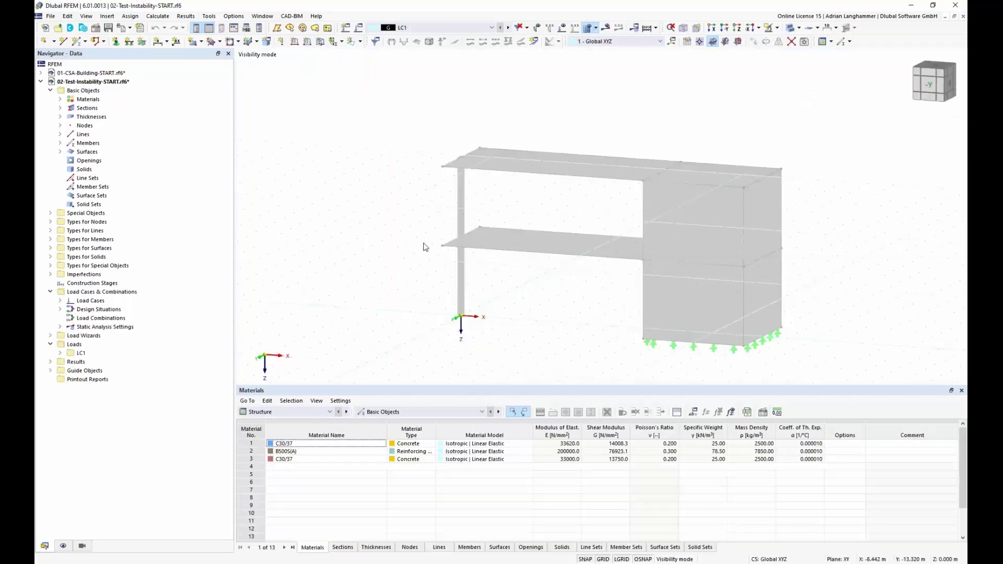
middle_click_drag(425, 246, 402, 225)
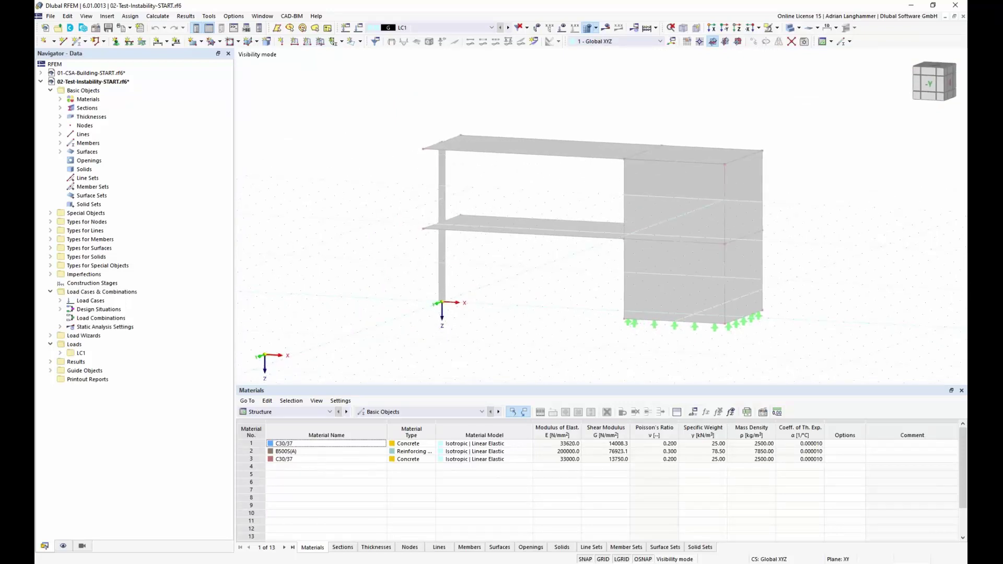
middle_click_drag(575, 276, 549, 274)
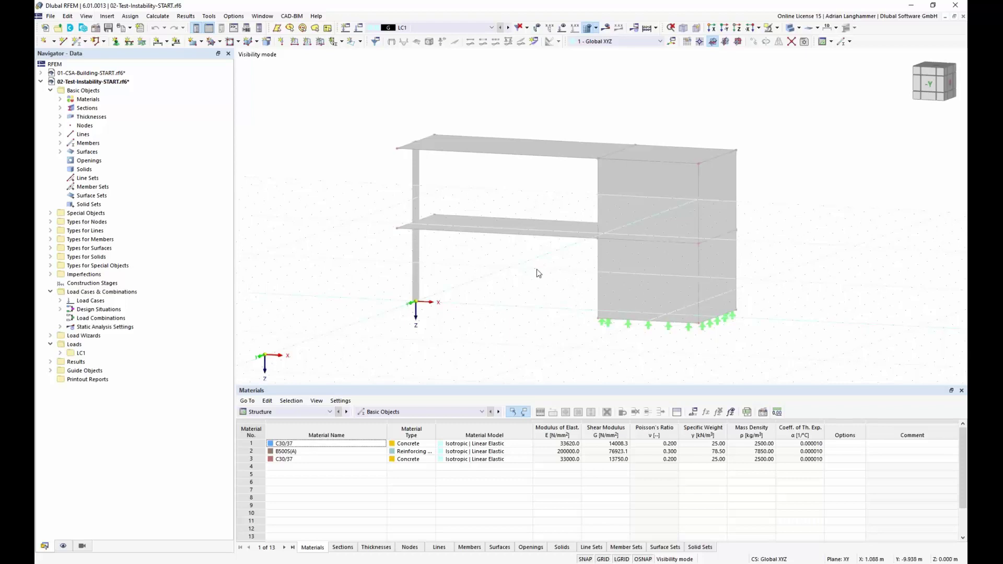
middle_click_drag(488, 266, 470, 261)
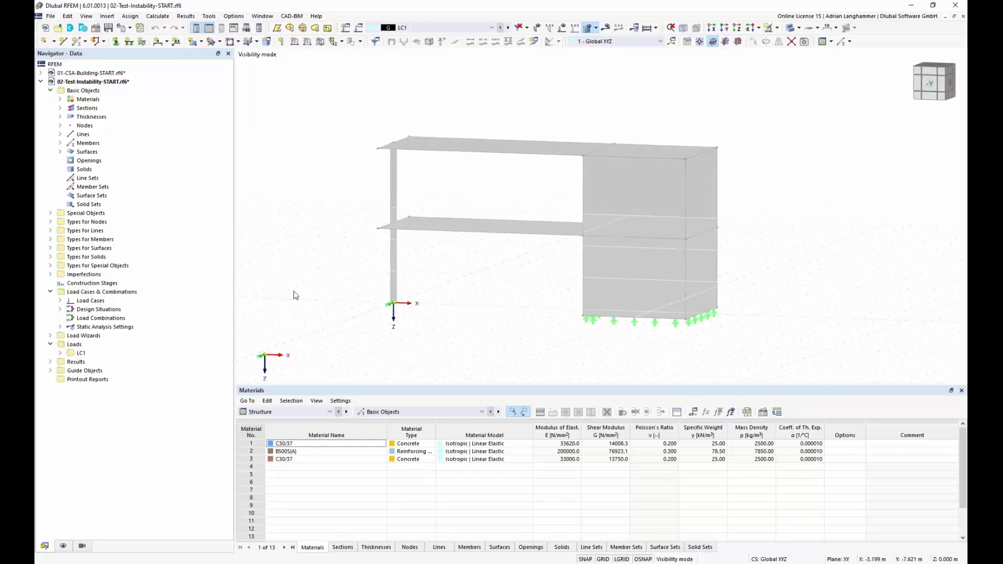
right_click(106, 287)
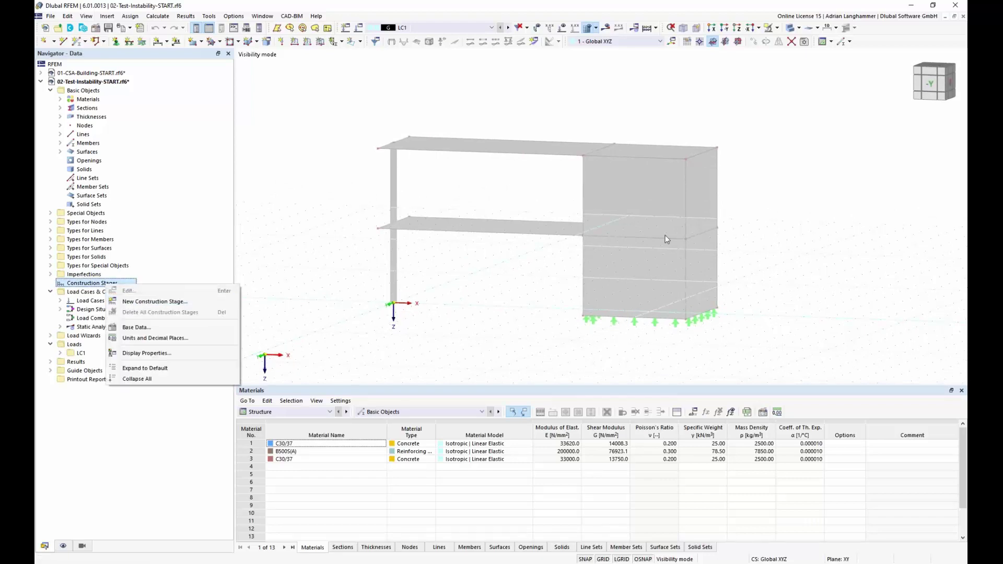
left_click(183, 306)
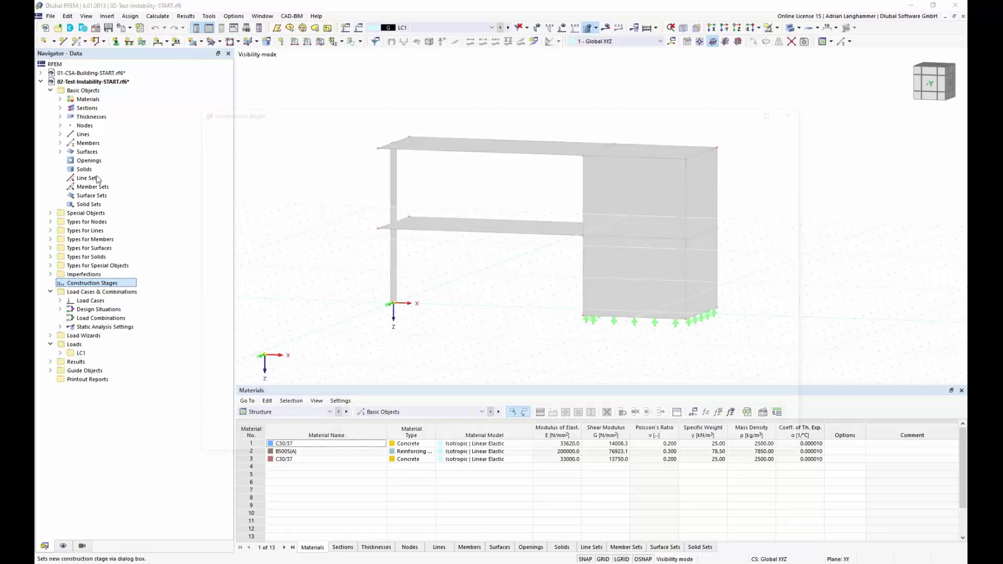
left_click(346, 211)
left_click(345, 221)
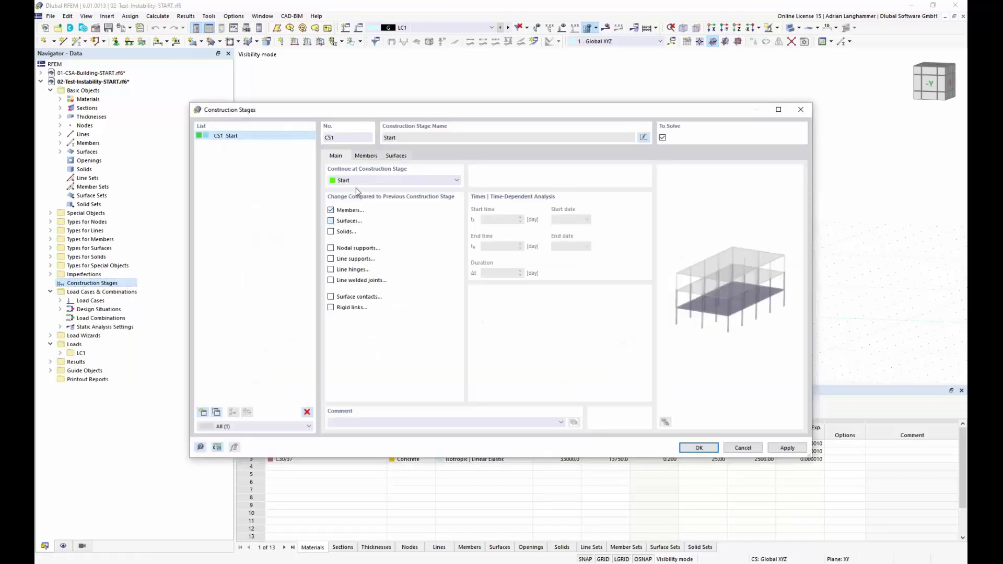
Add the lower column, member 1, and surfaces 1-6 to construction stage CS1
left_click(366, 156)
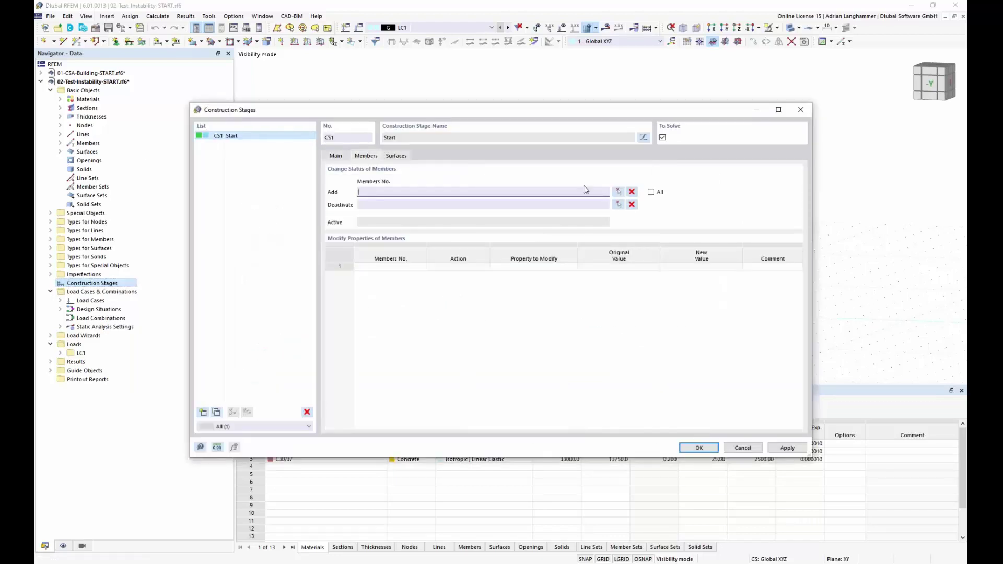
left_click(618, 191)
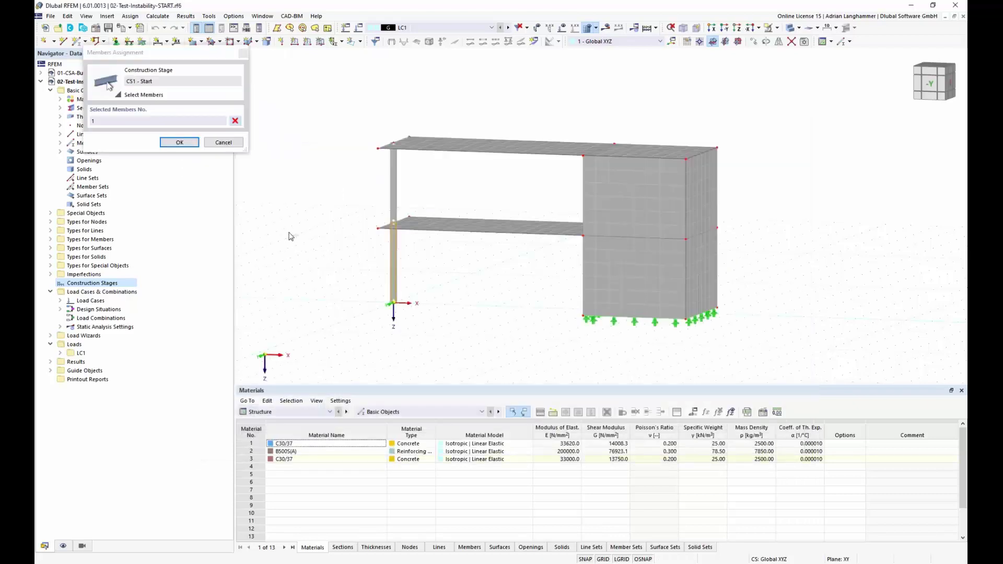
left_click(177, 141)
left_click(405, 158)
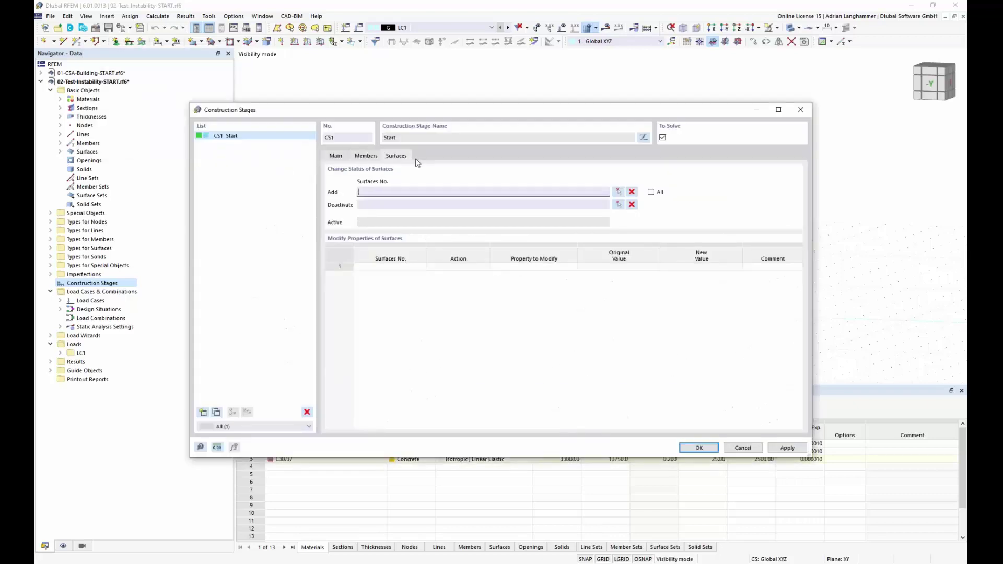
left_click(618, 191)
left_click_drag(758, 347, 807, 366)
left_click(188, 153)
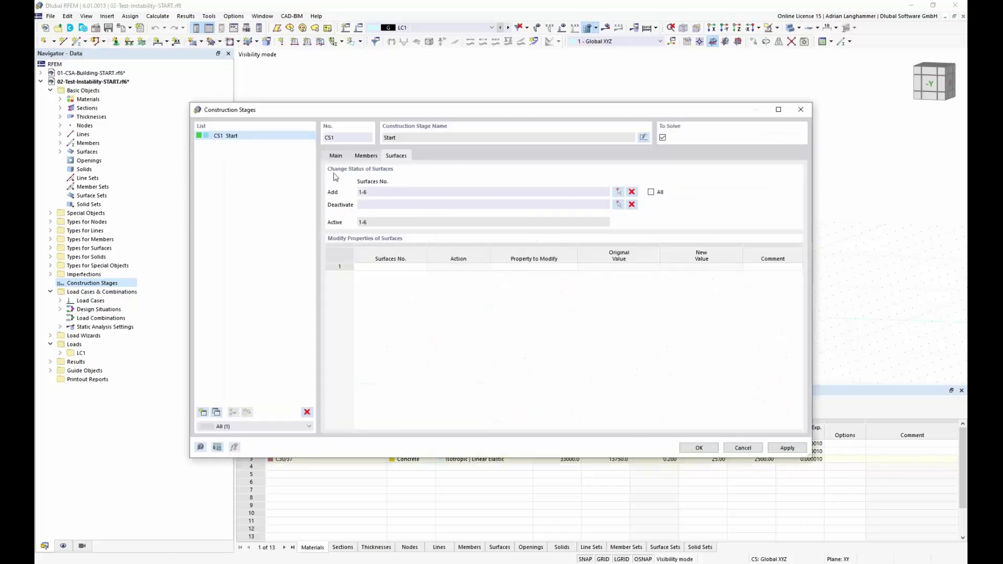
Enable nodal and line support changes for construction stage CS1 and add all nodal and line supports
left_click(336, 157)
left_click(331, 248)
left_click(331, 258)
left_click(424, 156)
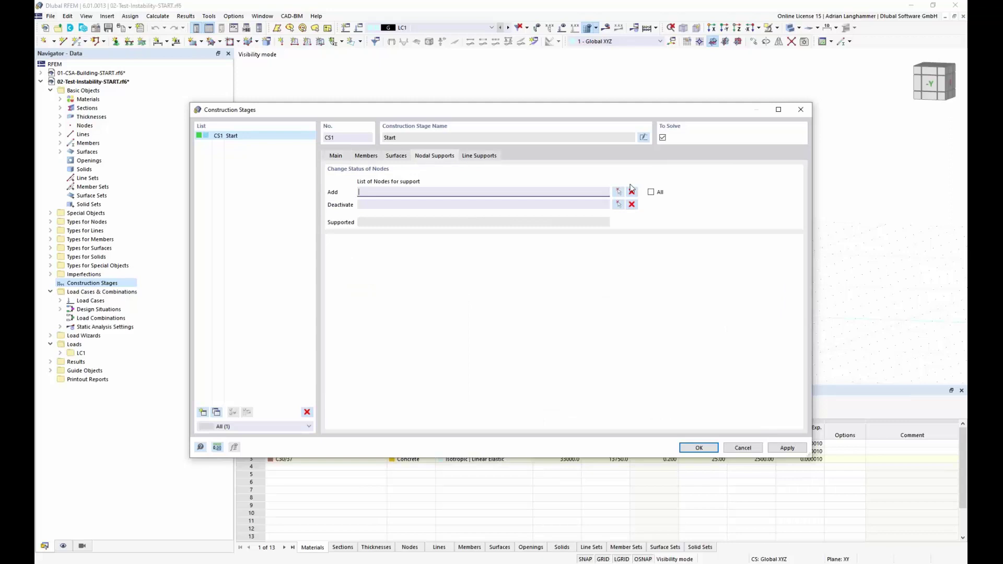
left_click(651, 192)
left_click(477, 156)
left_click(650, 192)
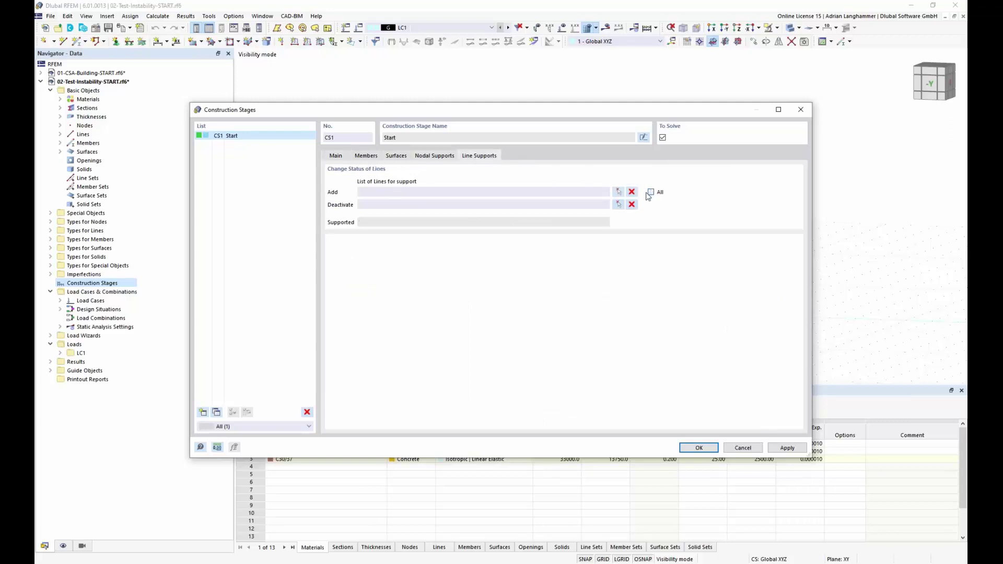
Create construction stage CS2 following CS1 without nodal or line support changes and add the upper column, member 2
left_click(203, 413)
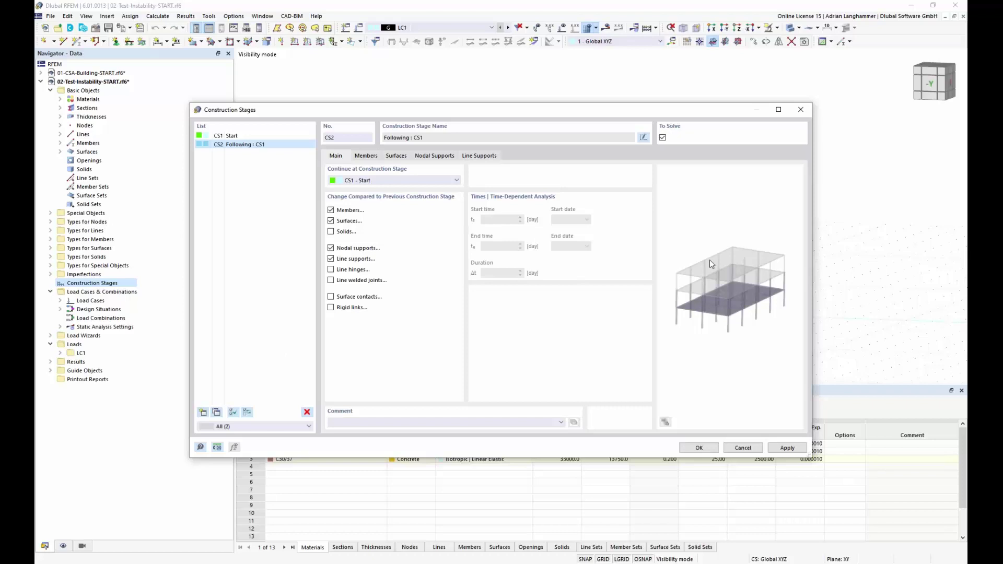
left_click(331, 248)
left_click(331, 259)
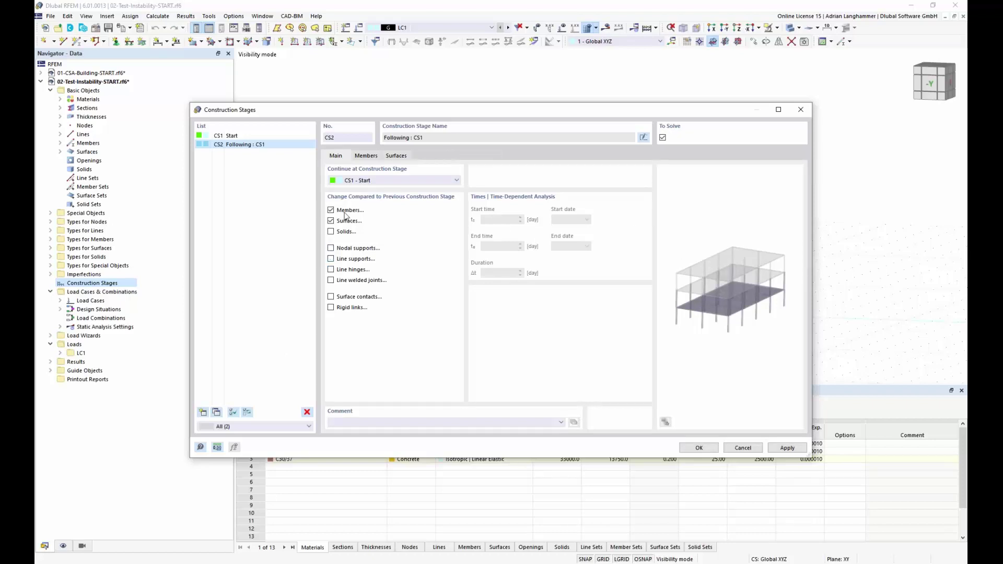
left_click(366, 156)
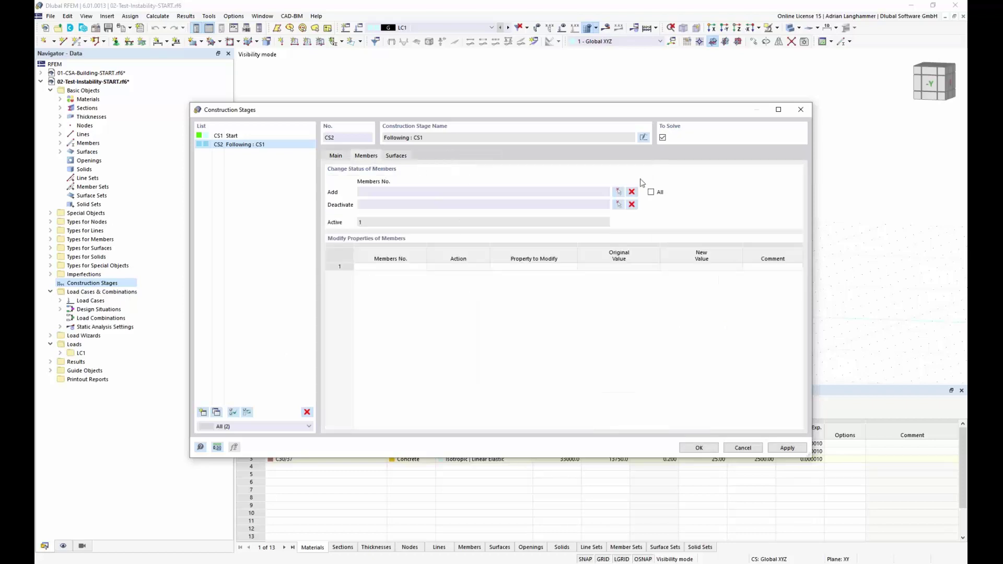
left_click(617, 192)
left_click_drag(468, 202, 341, 176)
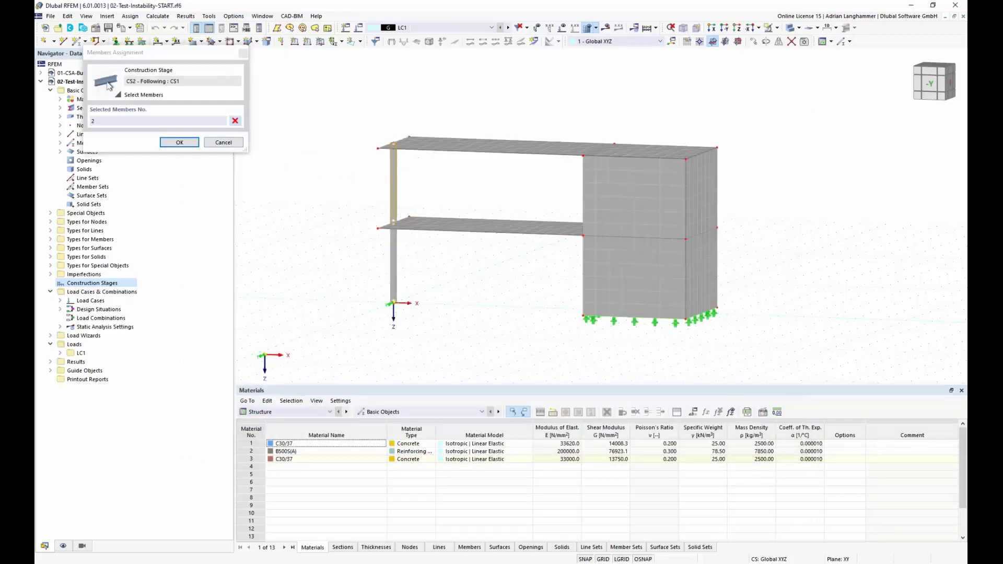
left_click(179, 142)
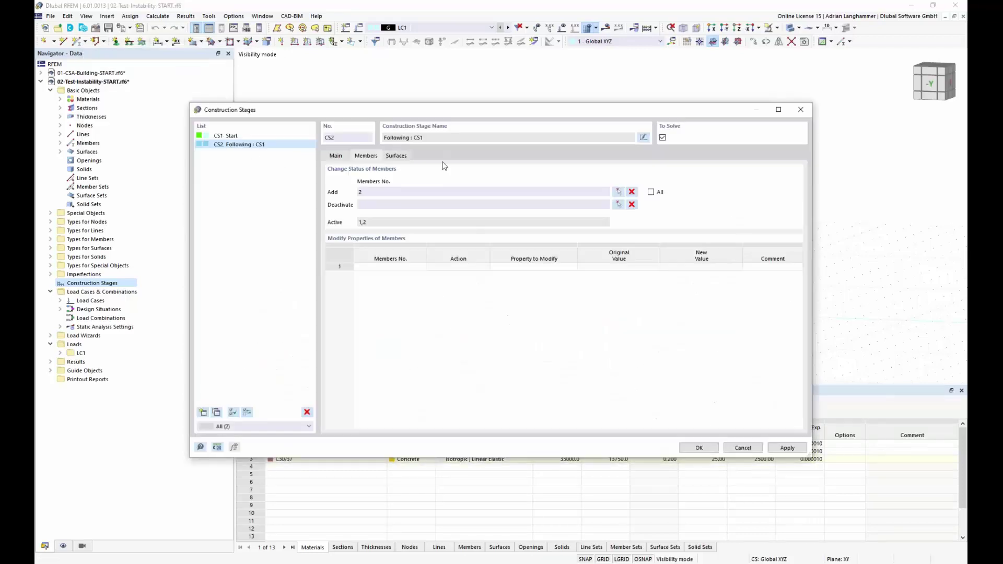
Add the upper-storey core wall surfaces 9-12 to construction stage CS2 and accept the construction stages
left_click(617, 192)
left_click(107, 84)
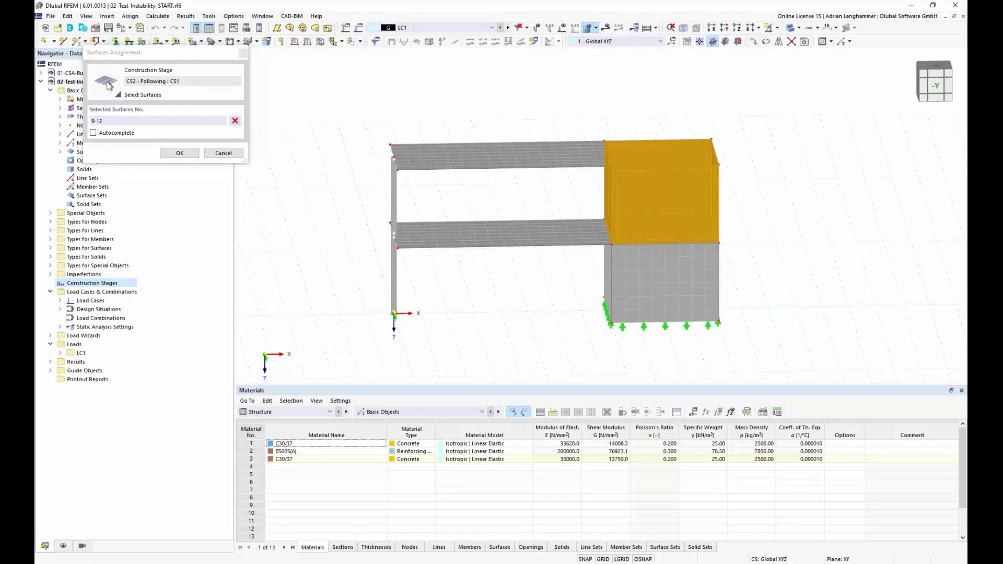
middle_click_drag(449, 188, 483, 206, "ctrl")
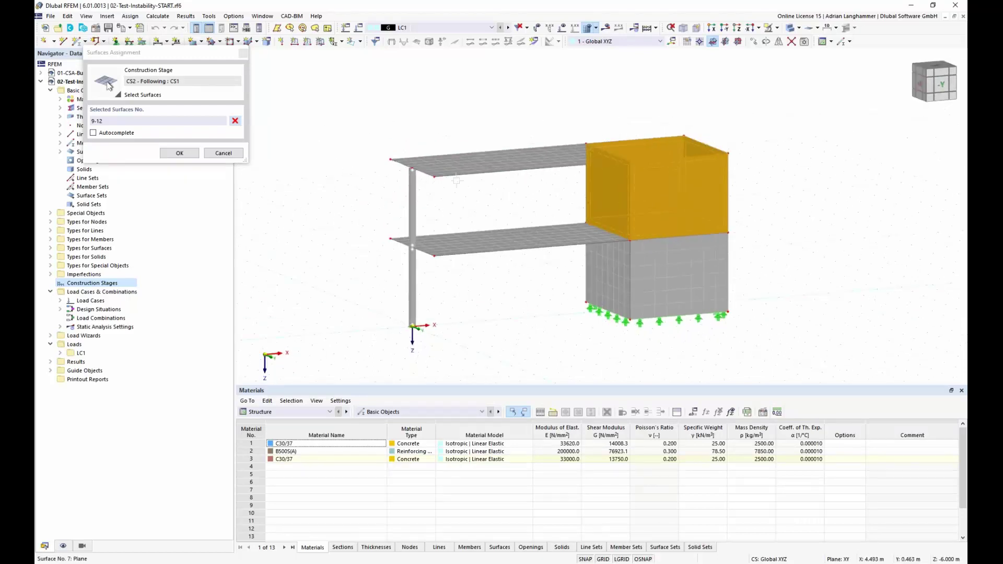
scroll(441, 205, "up", 2)
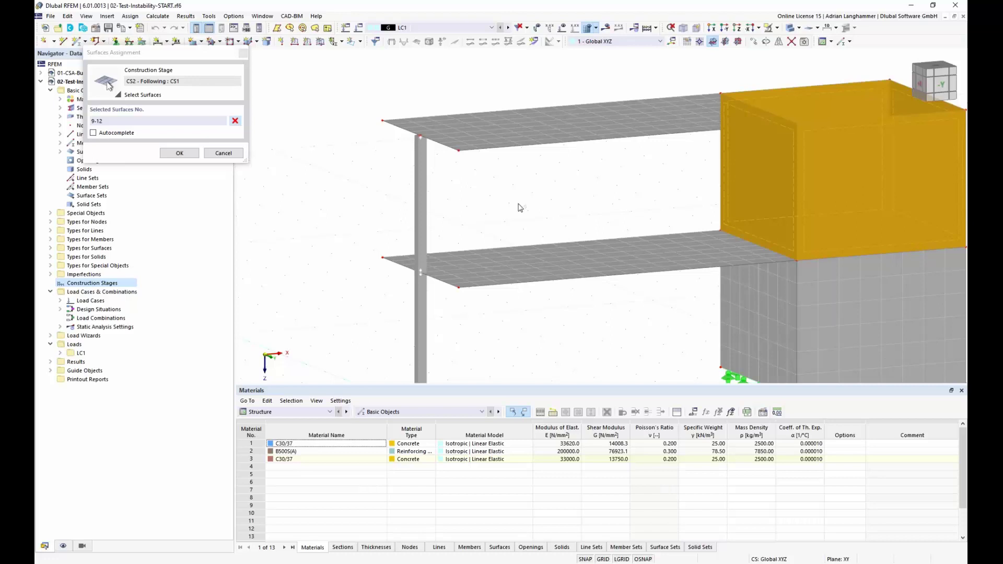
middle_click_drag(520, 209, 549, 212, "ctrl")
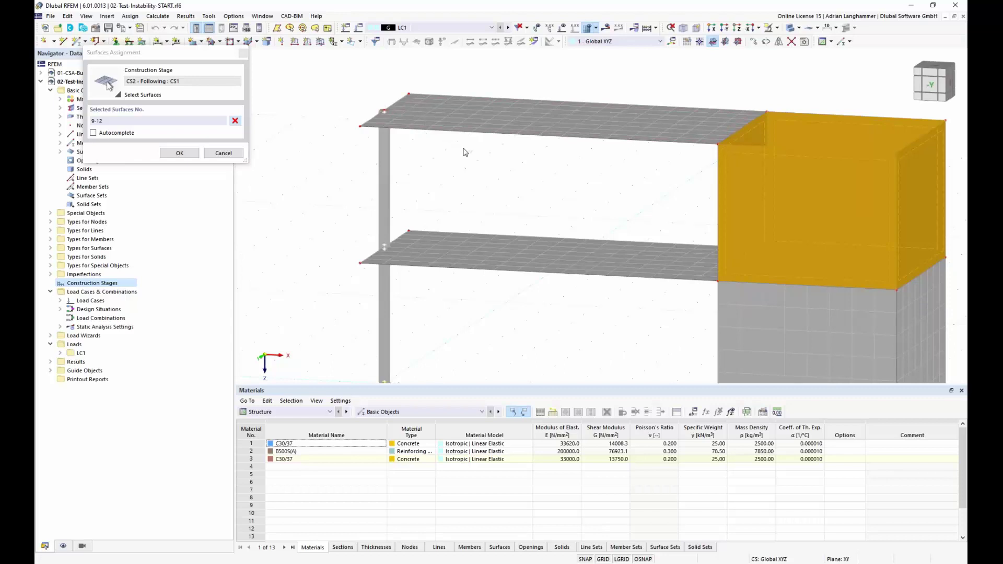
left_click(183, 153)
left_click_drag(444, 111, 464, 153)
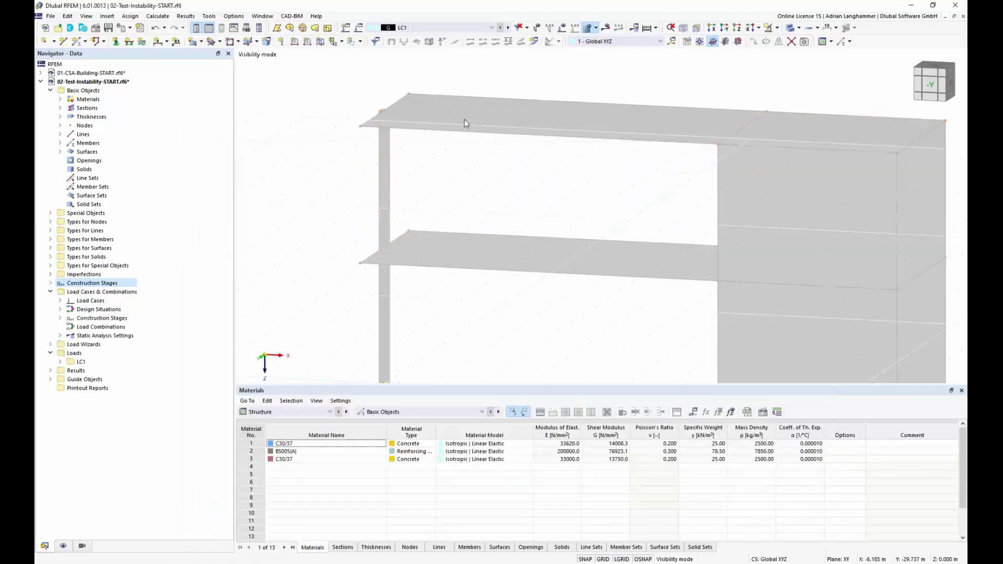
Calculate results for construction stage CS2 and inspect the reported calculation error and the affected structure
left_click(491, 28)
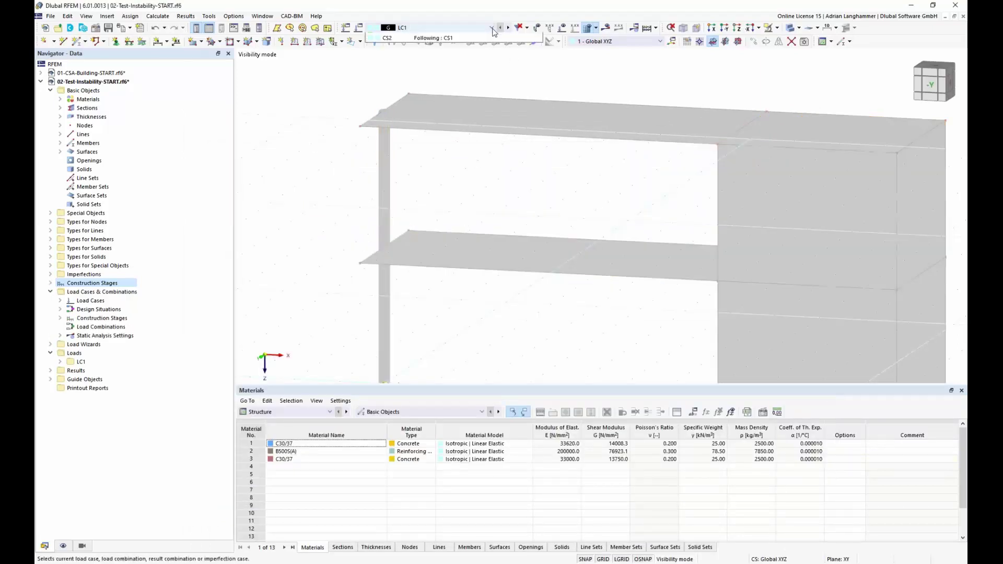
left_click(474, 85)
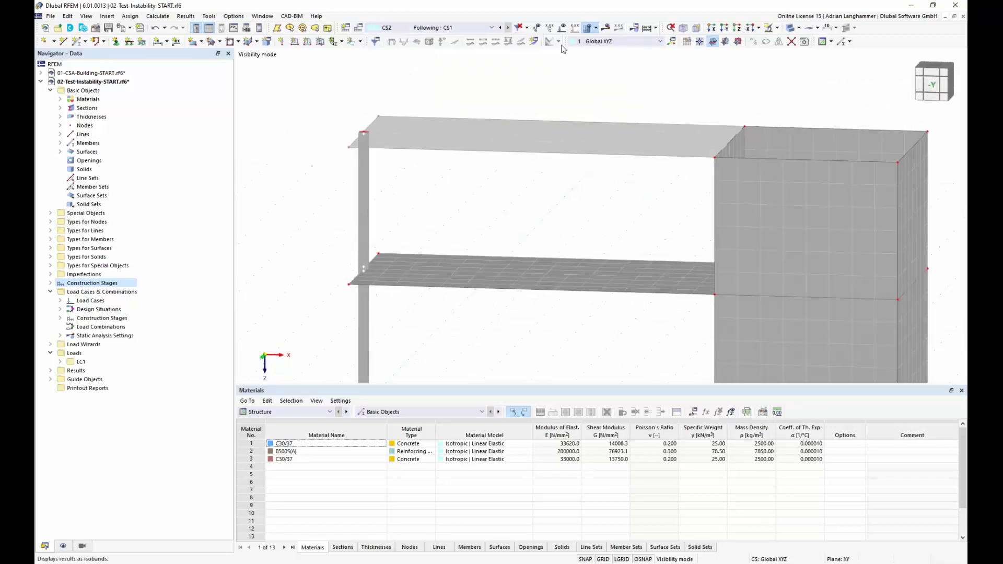
left_click(606, 28)
left_click(542, 328)
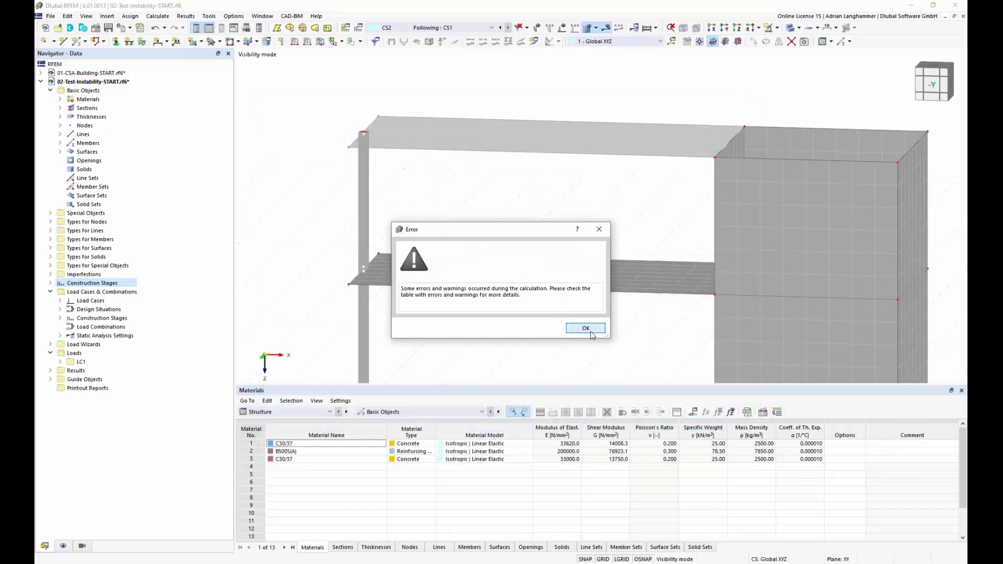
left_click(586, 328)
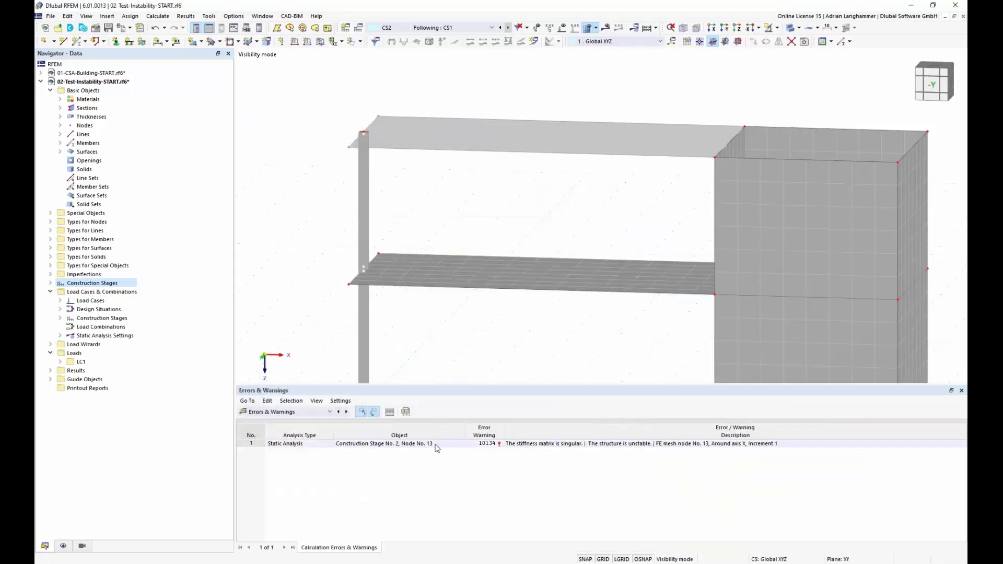
middle_click_drag(472, 226, 423, 156)
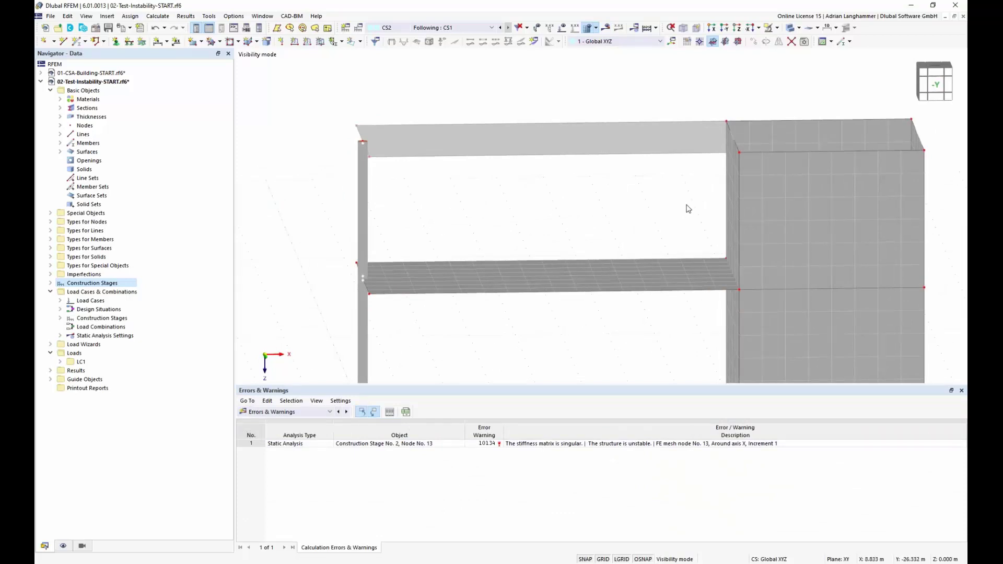
middle_click_drag(506, 215, 498, 196)
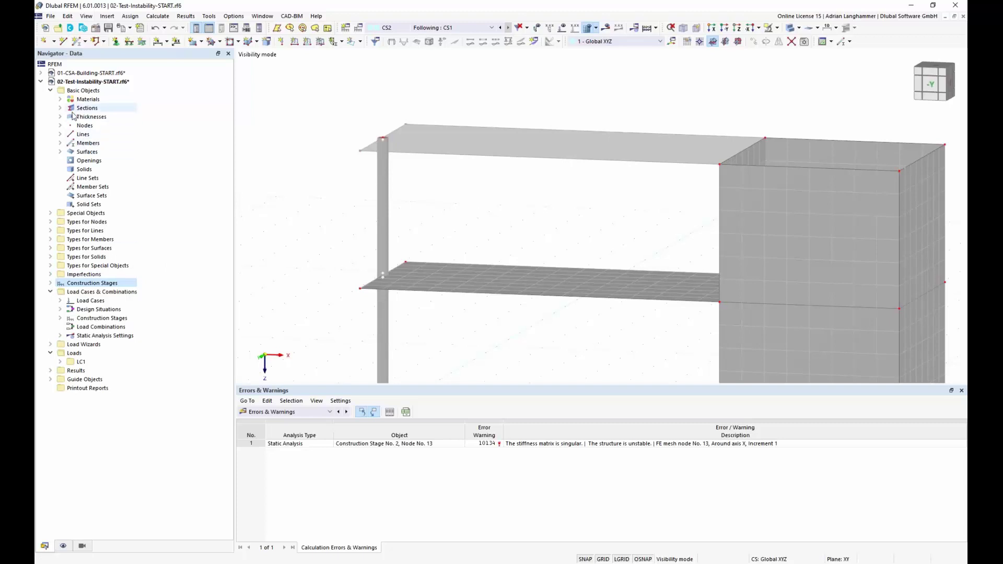
Activate the Structure Stability add-on in the base data of the 02-Test-Instability-START model
right_click(103, 82)
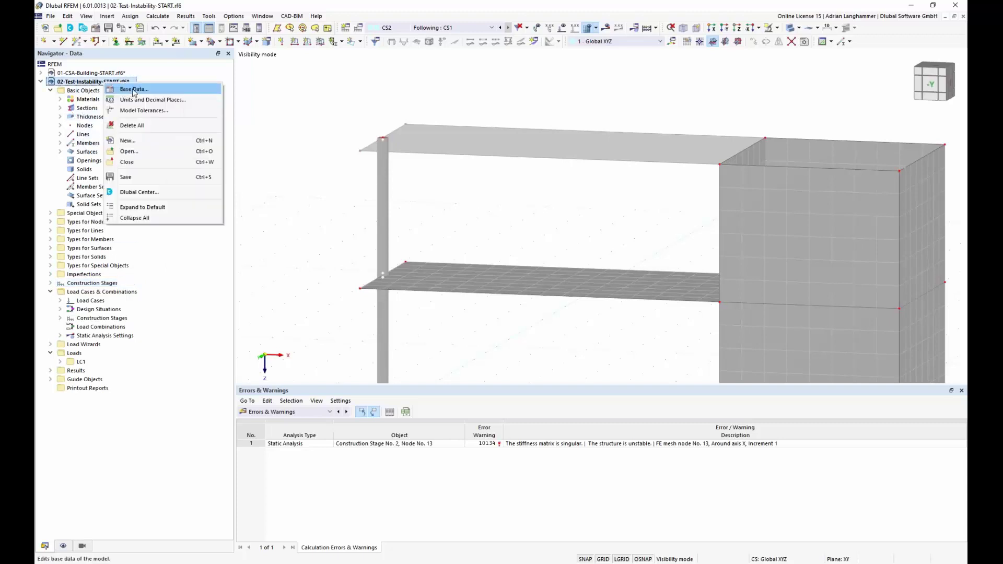
left_click(133, 92)
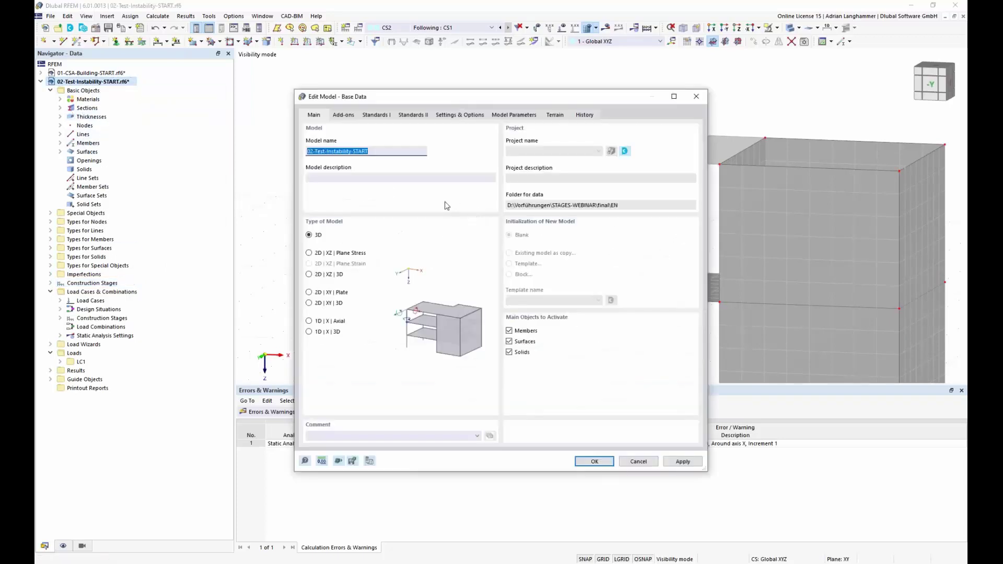
left_click(342, 116)
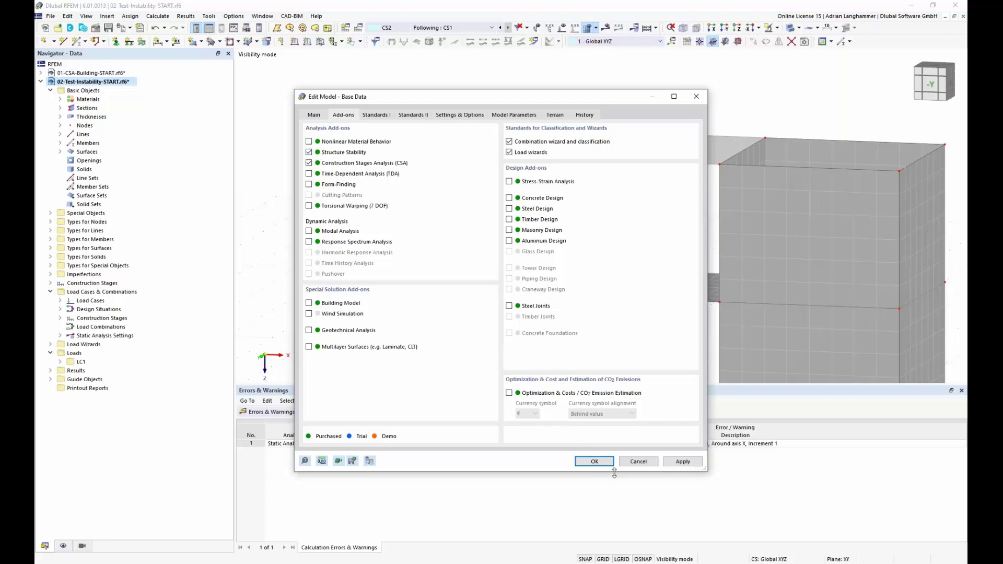
left_click(597, 462)
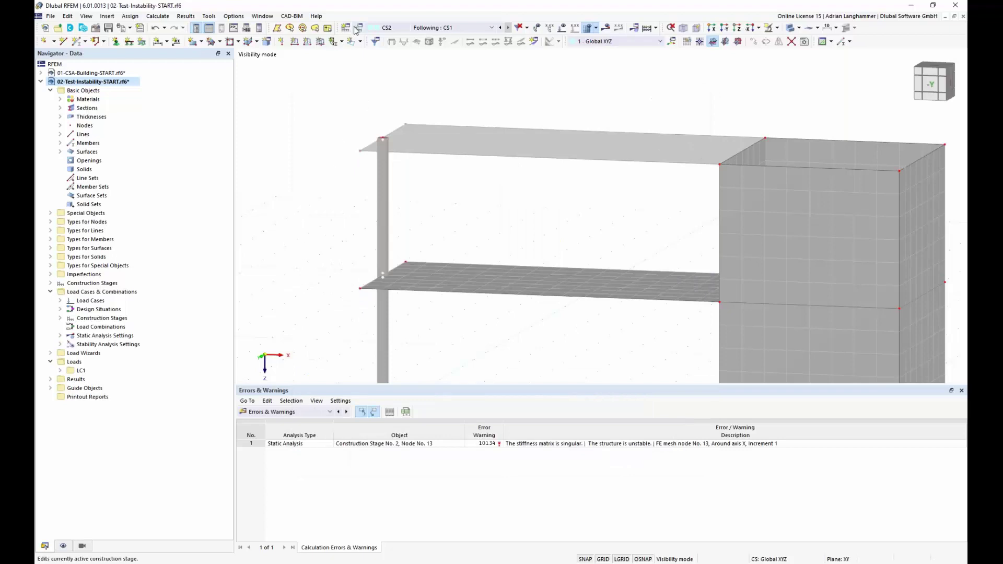
Enable stability analysis for construction stage CS2 and set ST1 to calculate without loading for instability check by mode shape
left_click(388, 30)
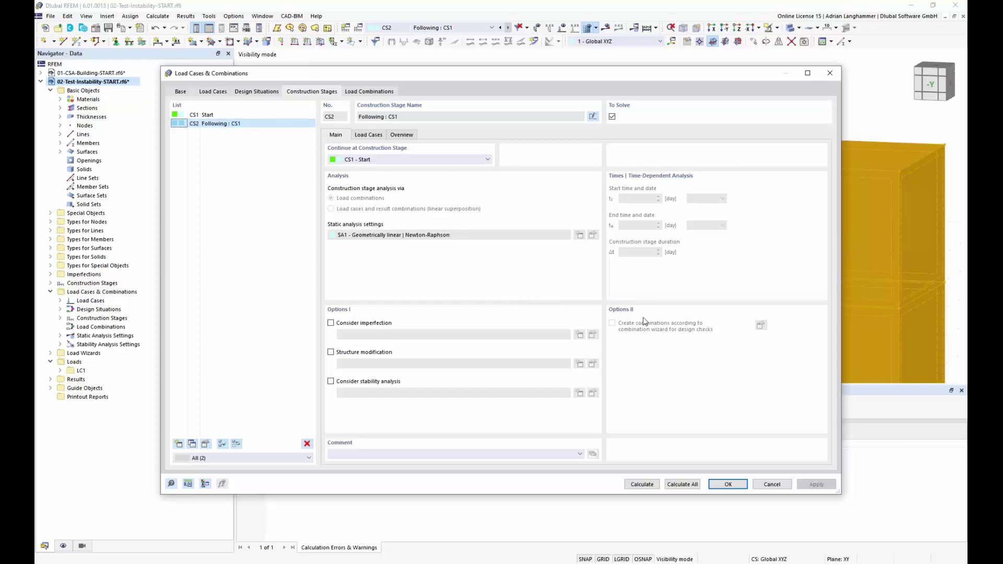
left_click(330, 382)
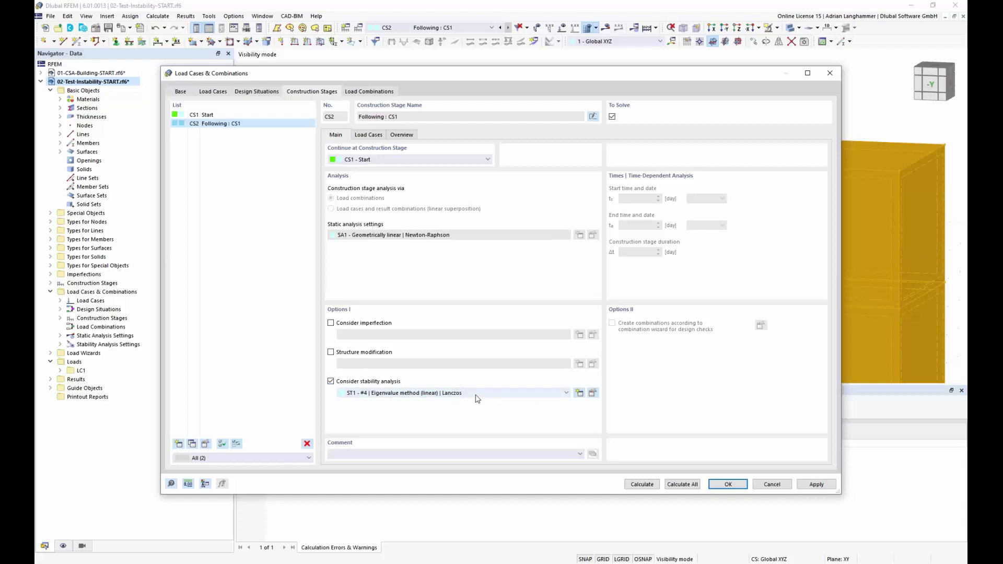
left_click(594, 395)
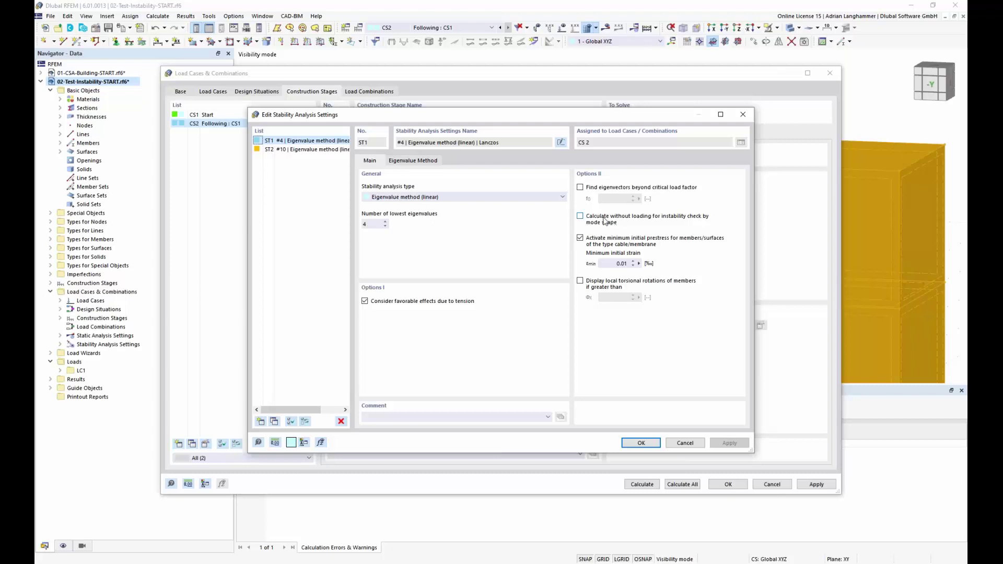
left_click(585, 219)
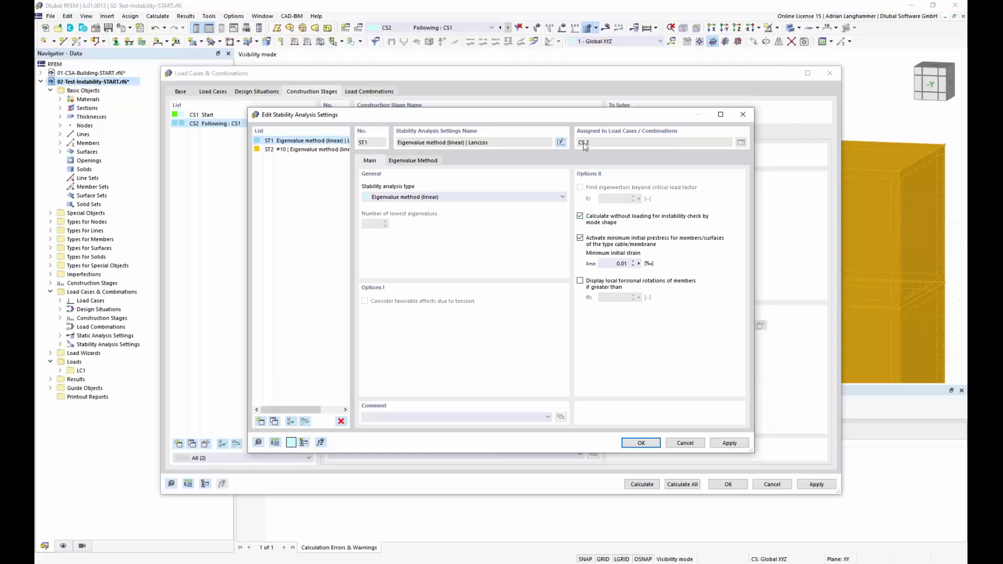
left_click_drag(584, 115, 586, 82)
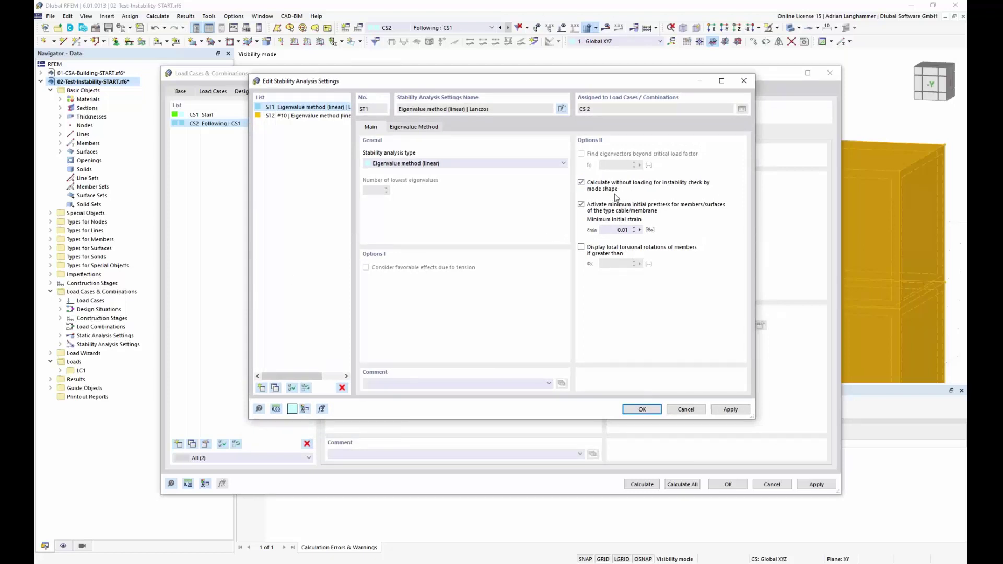
left_click(641, 409)
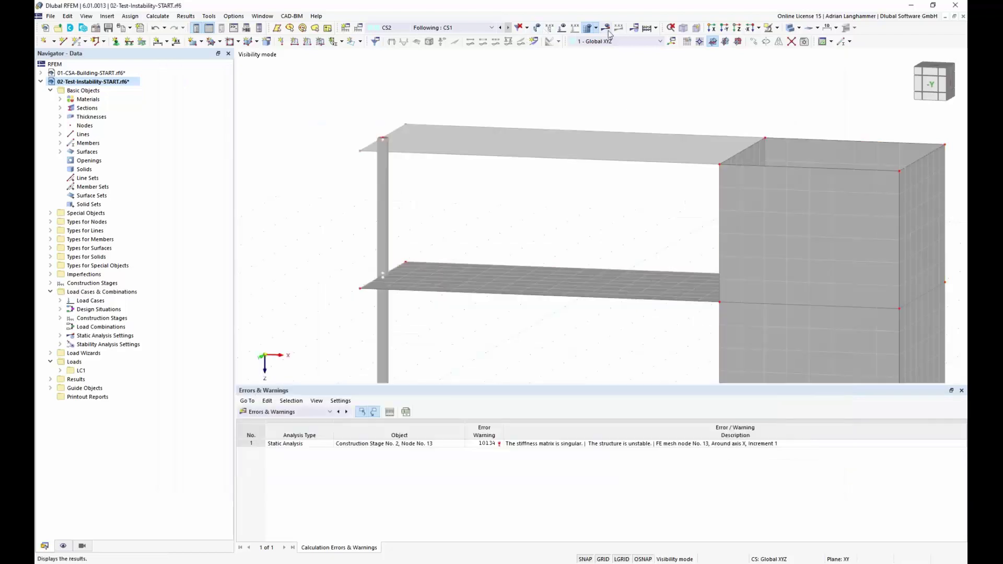
Recalculate construction stage CS2 and display its stability analysis mode shape
left_click(605, 27)
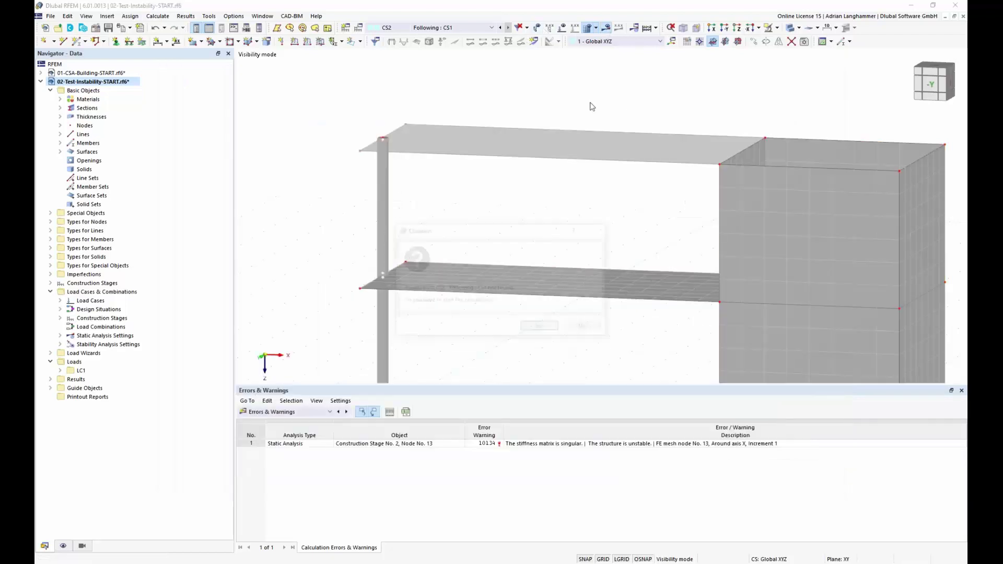
left_click(542, 327)
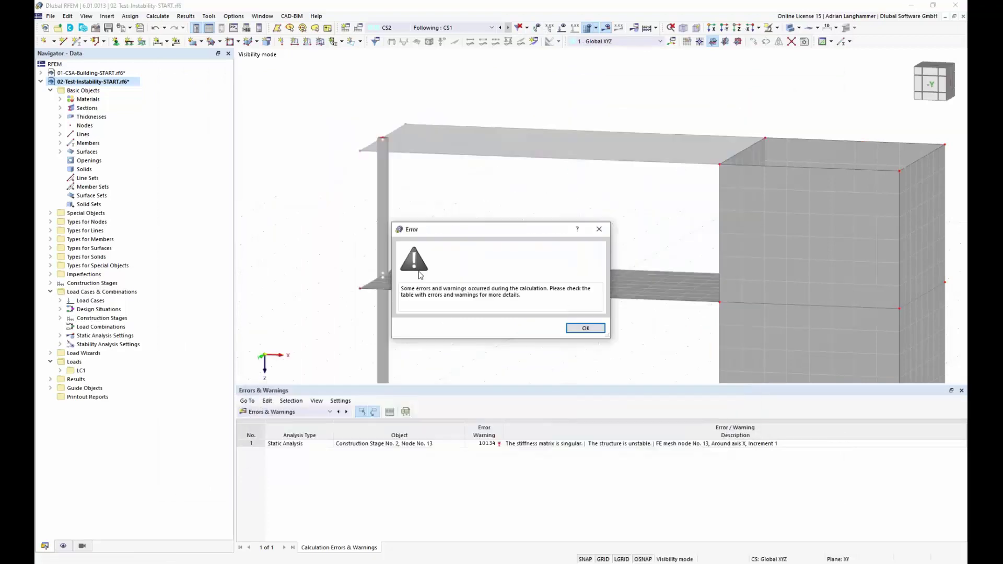
left_click(585, 329)
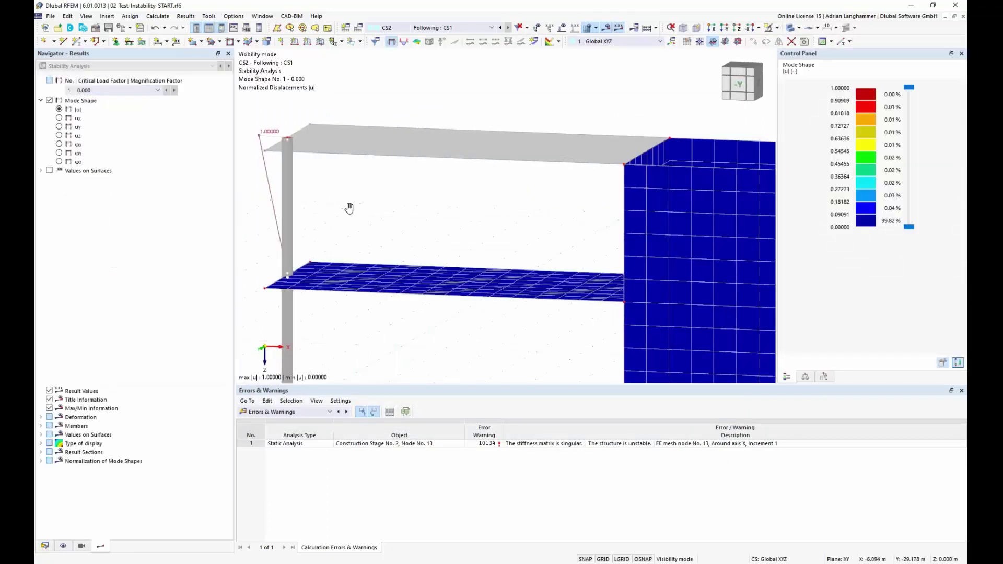
Examine mode shape No. 1 of CS2 from several angles to see how the upper column and its end connections move
middle_click_drag(425, 204, 461, 195)
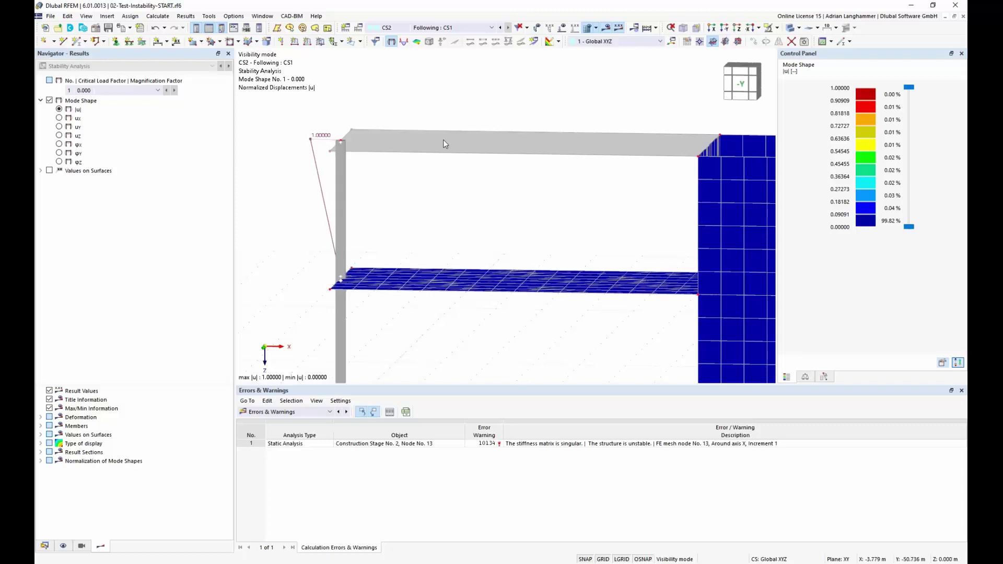
middle_click_drag(428, 207, 503, 230)
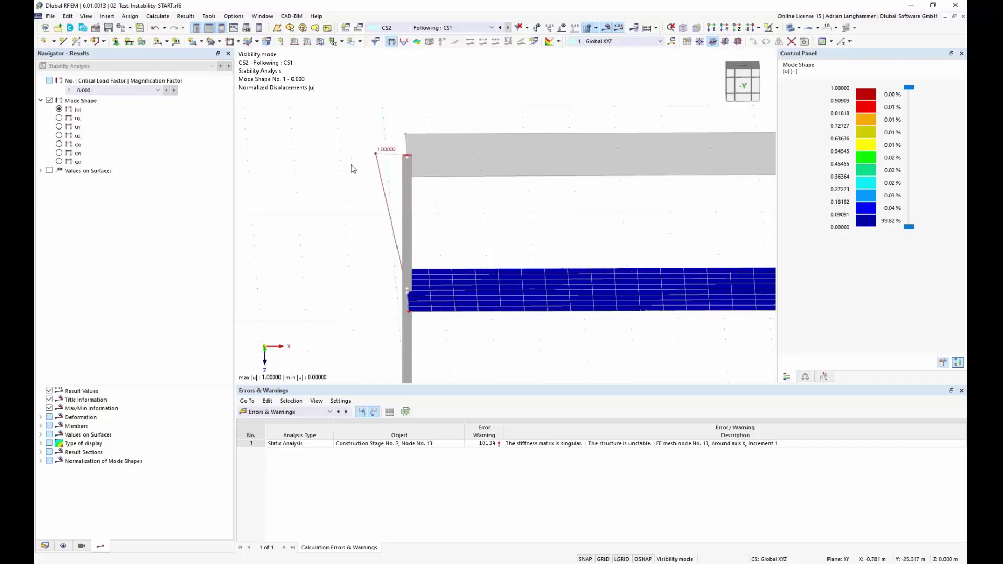
middle_click_drag(447, 217, 442, 276, "ctrl")
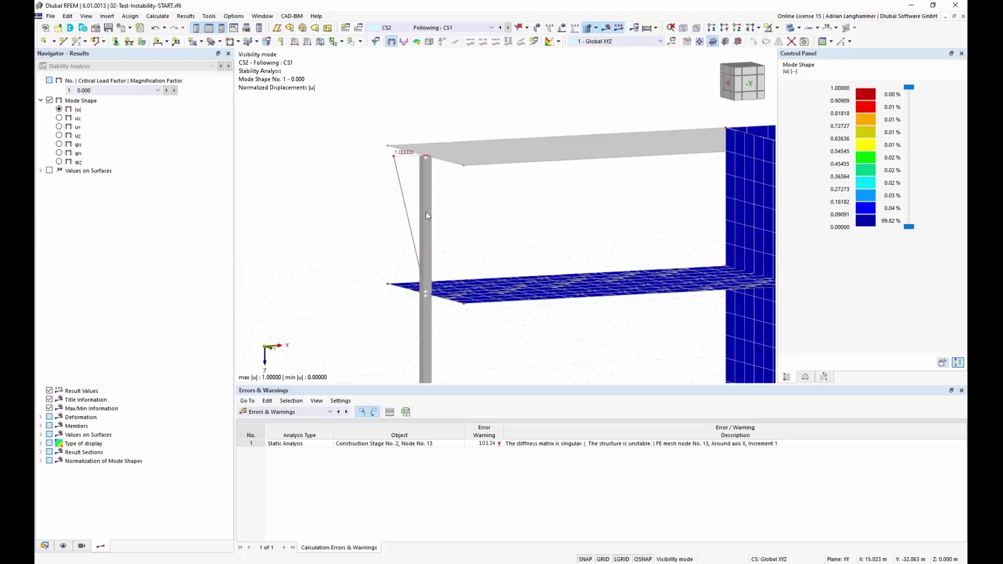
key("F6")
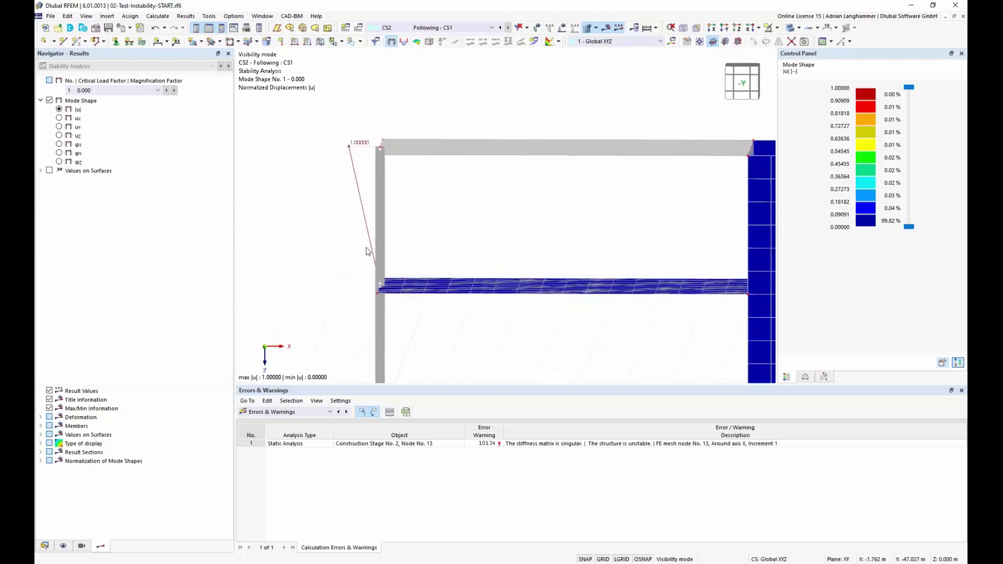
middle_click_drag(444, 205, 403, 208, "ctrl")
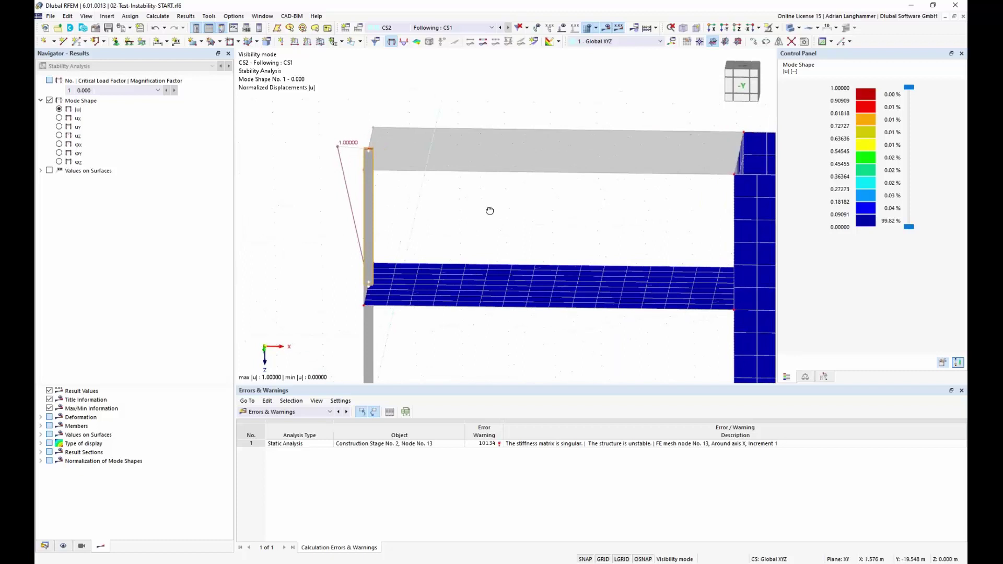
scroll(466, 226, "down", 3)
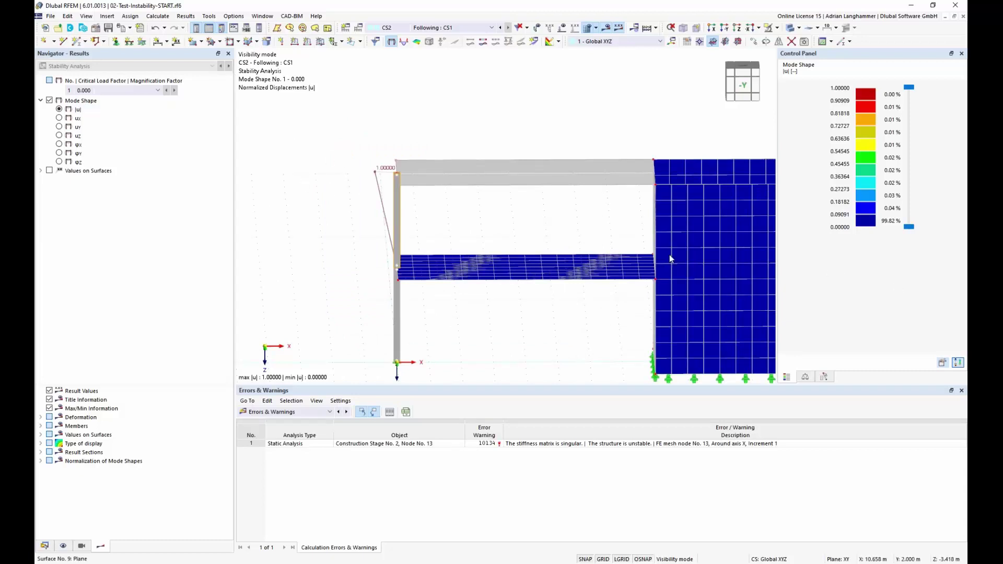
middle_click_drag(573, 222, 404, 221, "ctrl")
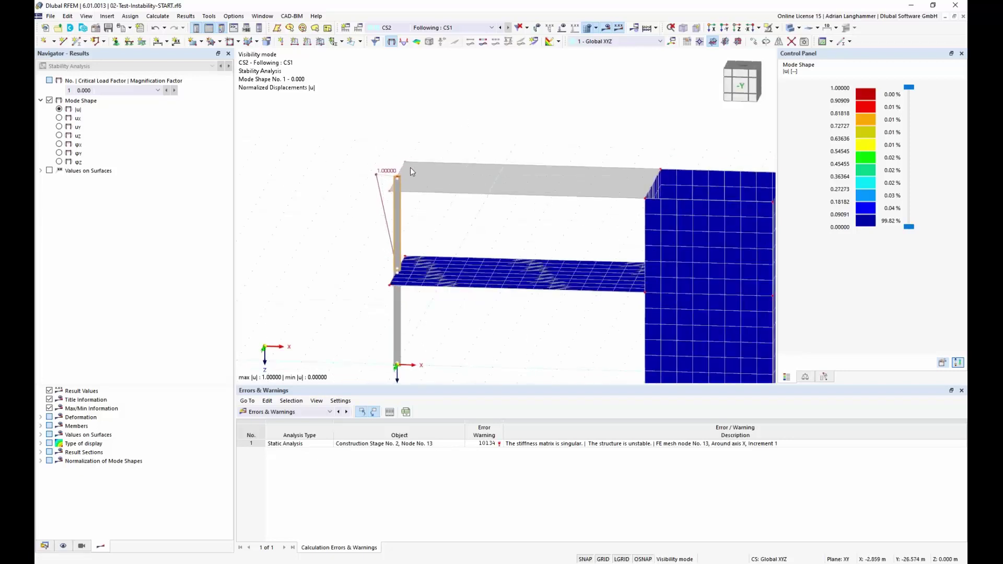
mouse_move(448, 212)
middle_mouse_down("ctrl")
mouse_move(468, 215)
mouse_move(463, 206)
middle_mouse_up("ctrl")
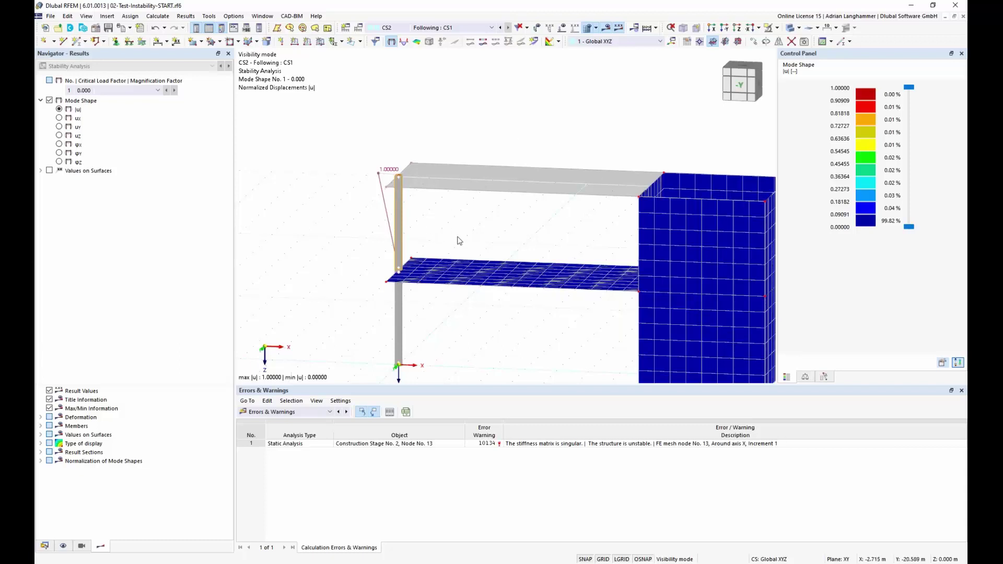
middle_click_drag(457, 212, 658, 281, "ctrl")
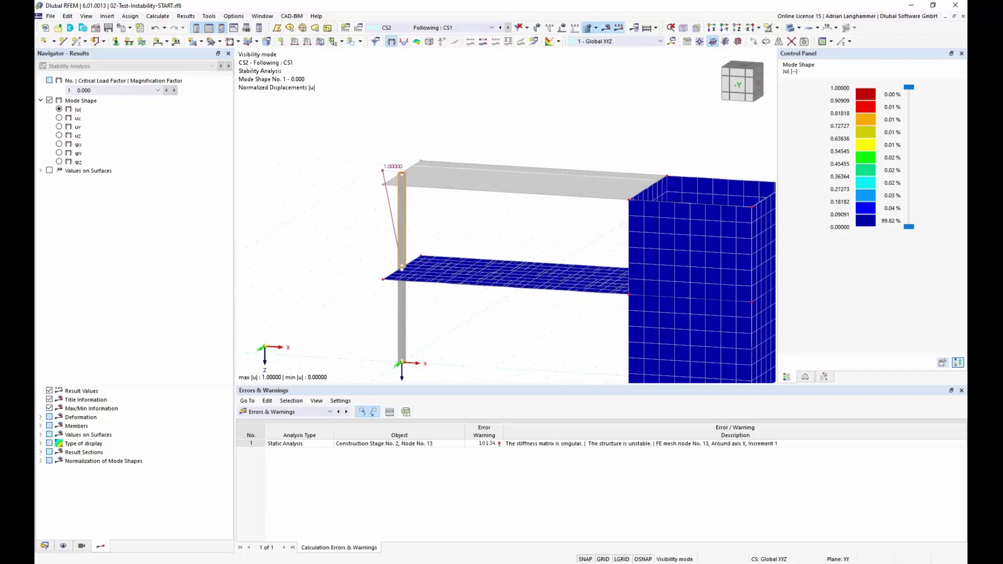
middle_click_drag(459, 226, 407, 195)
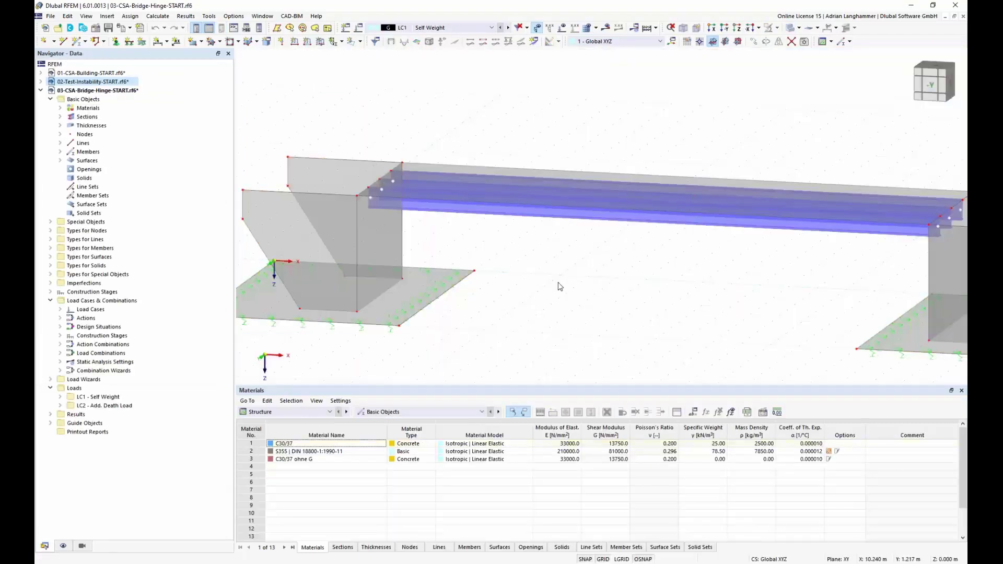
Review the bridge model through construction stages CS1 Foundations, CS2 Bridge Abutment, CS3 Steel Girder and CS4 Add. Death Loads
scroll(551, 274, "down", 3)
middle_click_drag(551, 274, 538, 233)
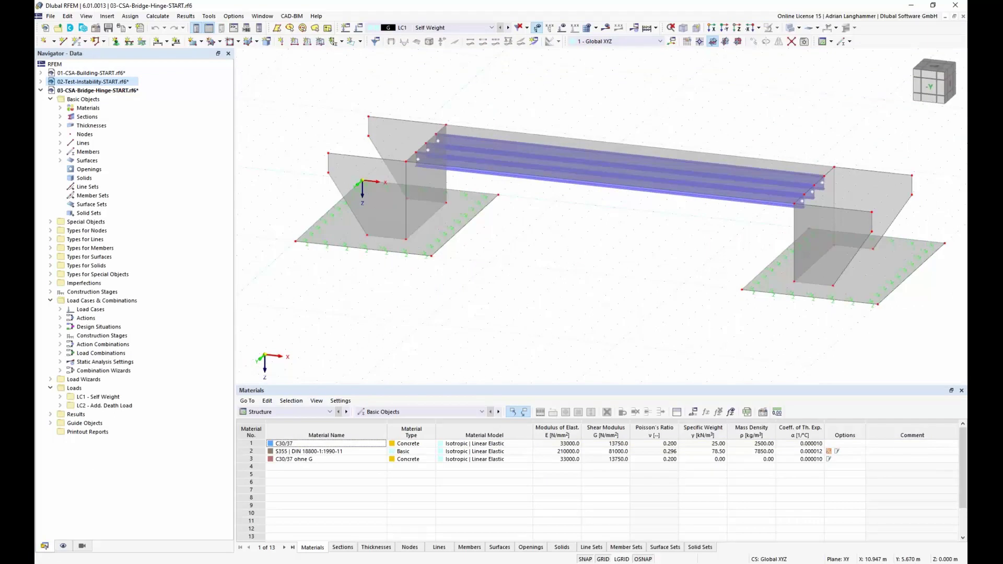
middle_click_drag(531, 252, 512, 265, "ctrl")
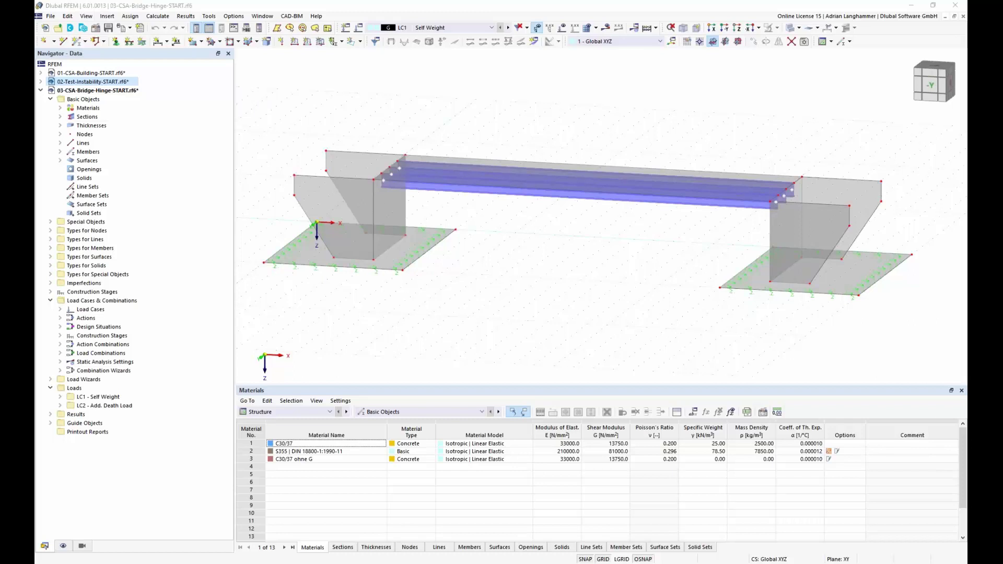
middle_click_drag(593, 253, 590, 254)
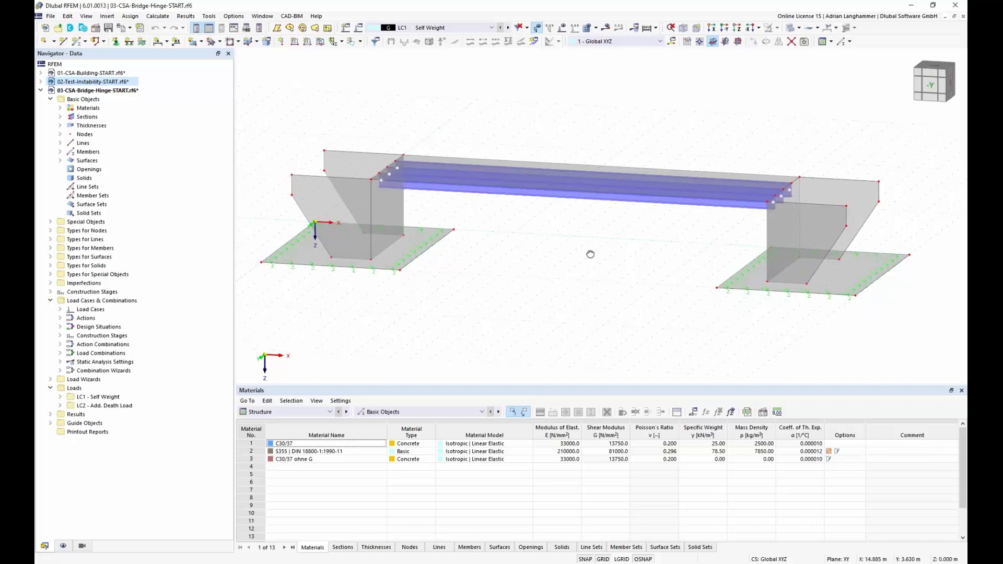
middle_click_drag(541, 253, 547, 270)
left_click(444, 27)
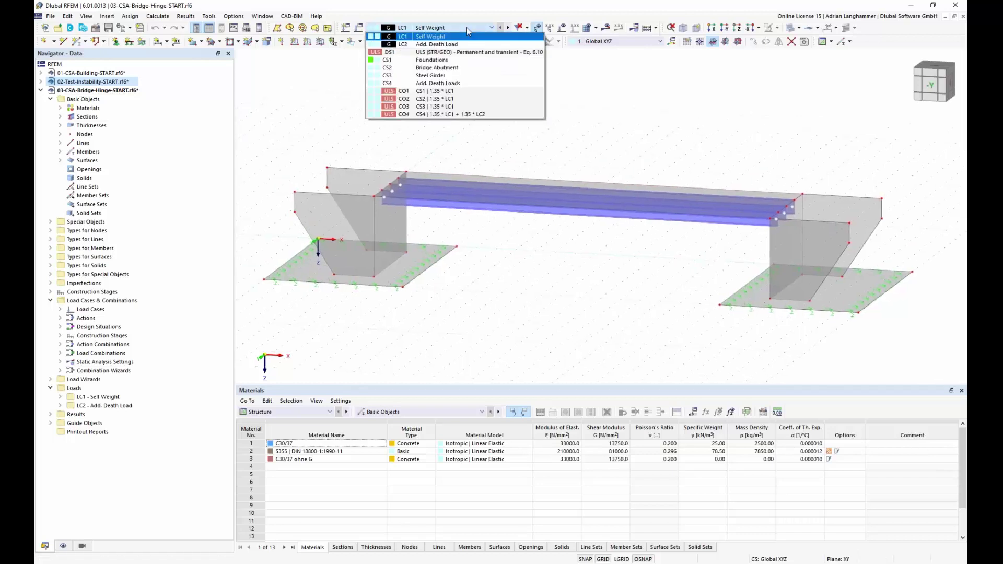
left_click(417, 60)
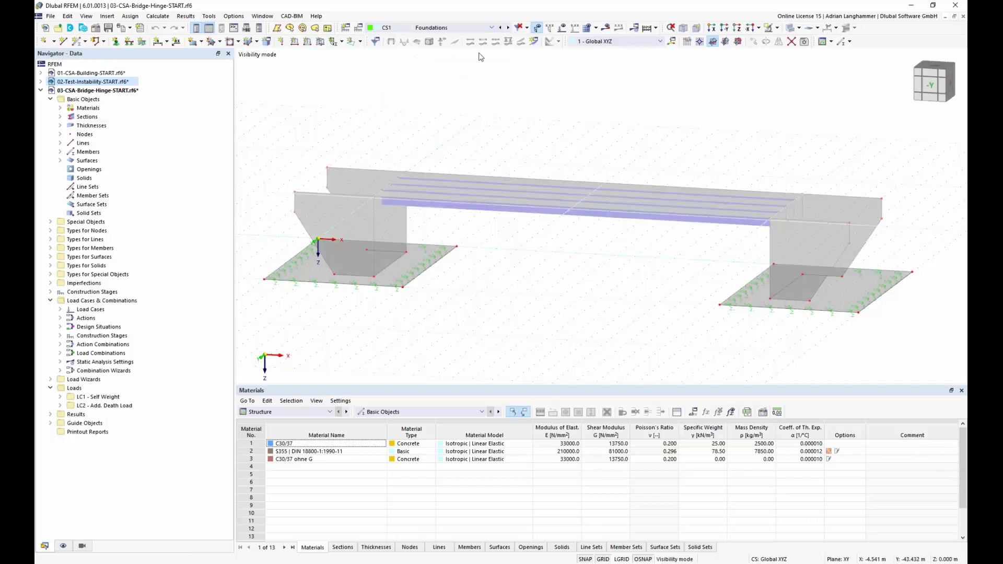
left_click(508, 29)
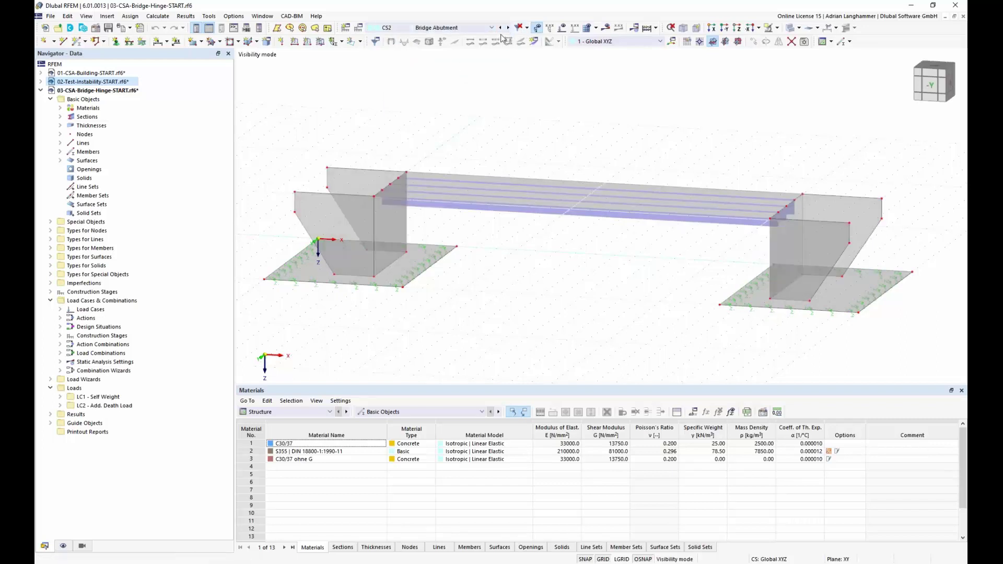
left_click(509, 29)
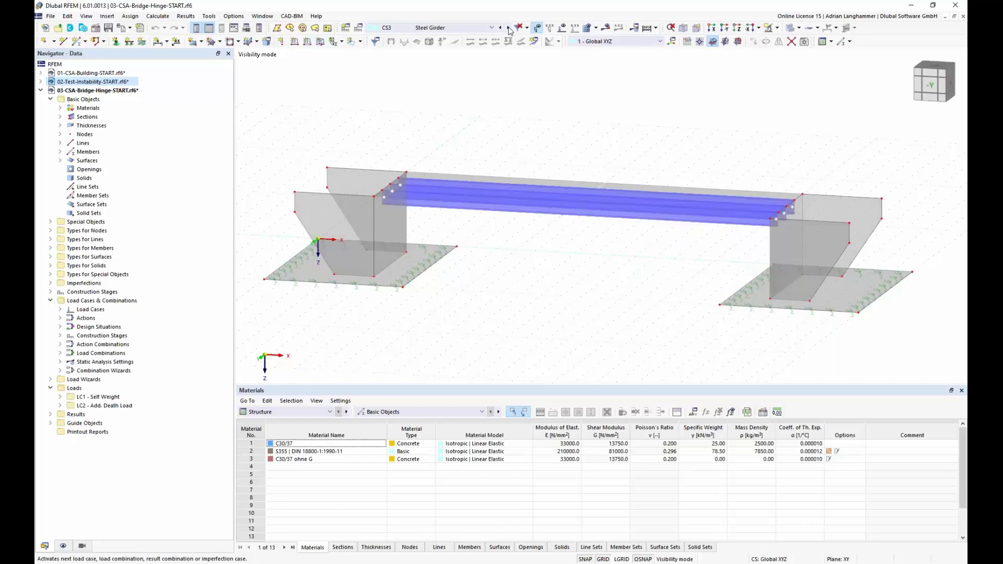
left_click(508, 28)
left_click(500, 28)
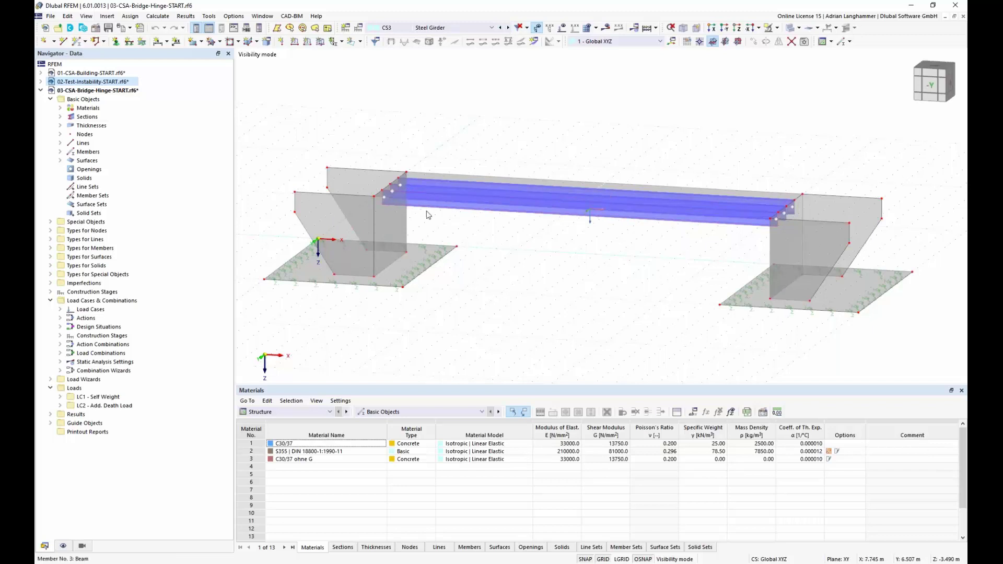
left_click(508, 28)
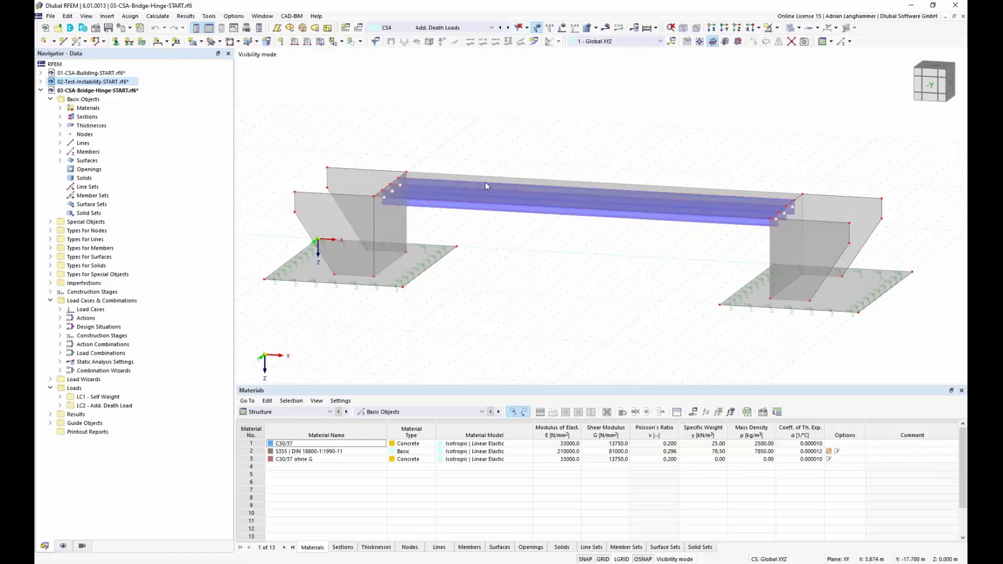
Compare the steel girders' end connections at the abutments between construction stages CS3 and CS4
middle_click_drag(537, 237, 648, 169)
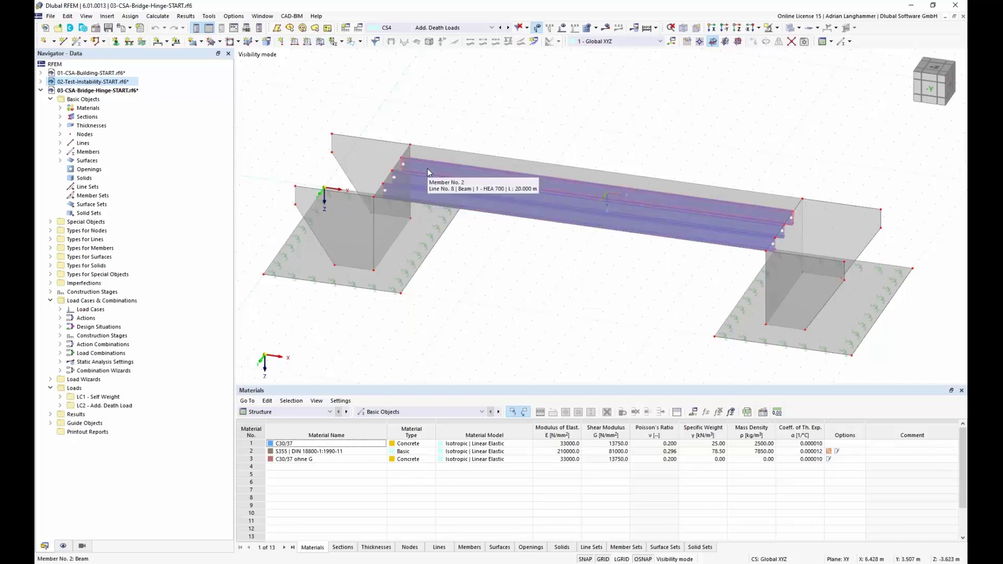
middle_click_drag(470, 287, 468, 277)
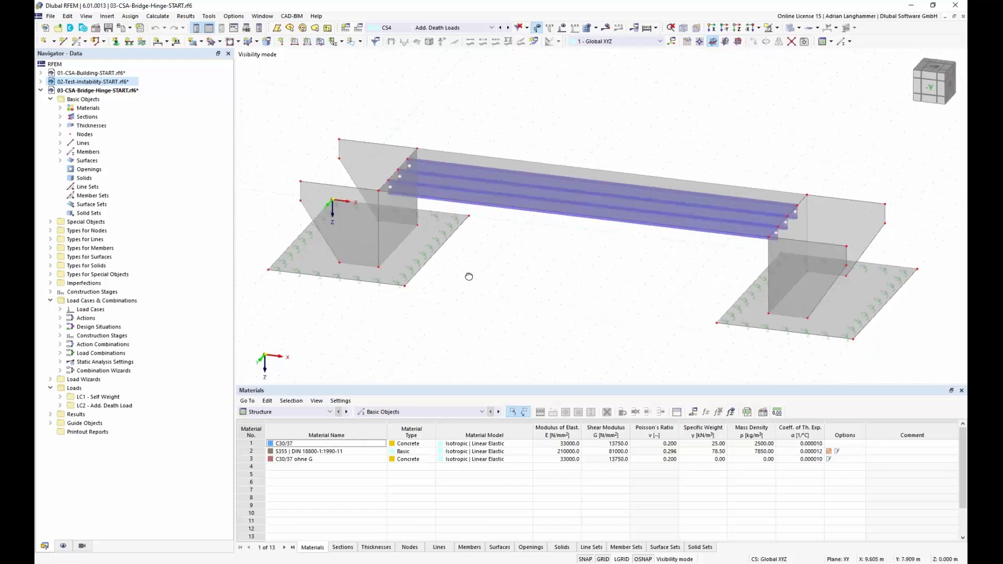
left_click(499, 27)
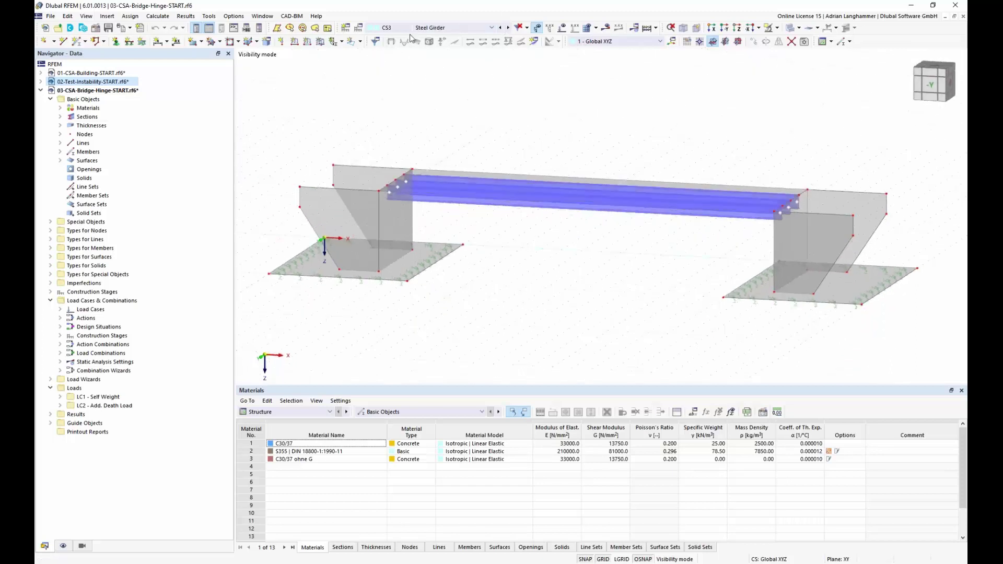
left_click(508, 27)
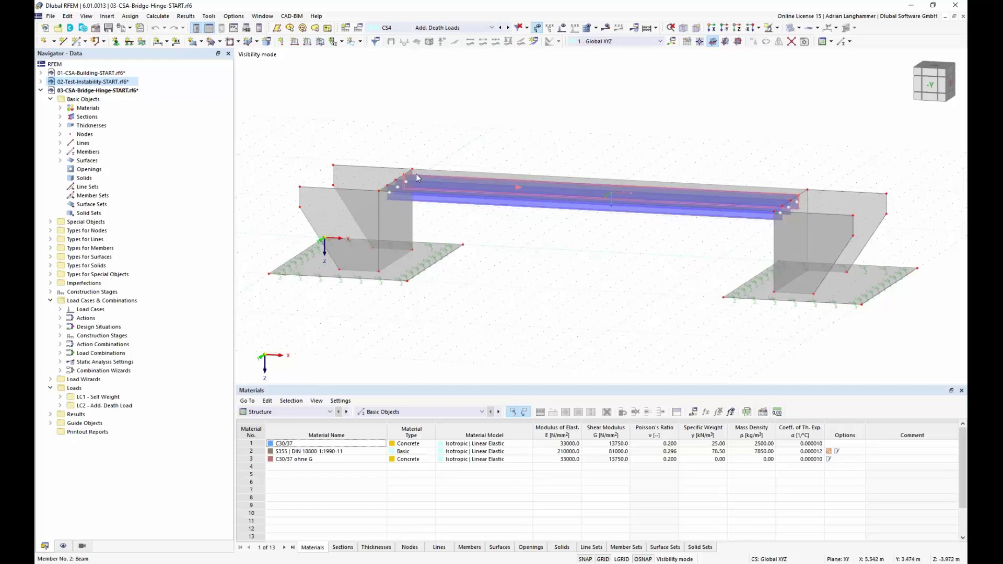
mouse_move(417, 175)
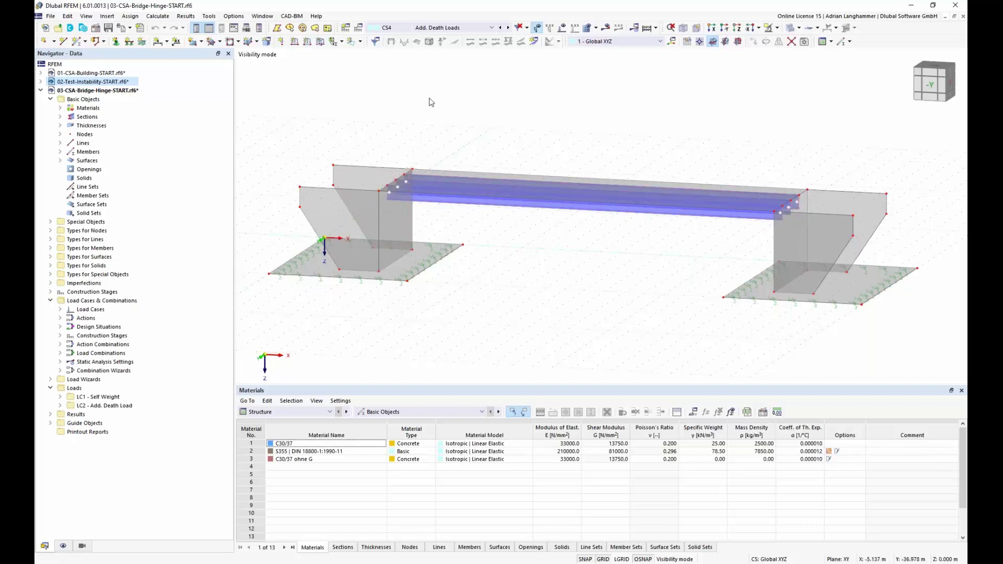
Open construction stage CS4 for editing and assign members 1-3 to a new member property modification
left_click(51, 293)
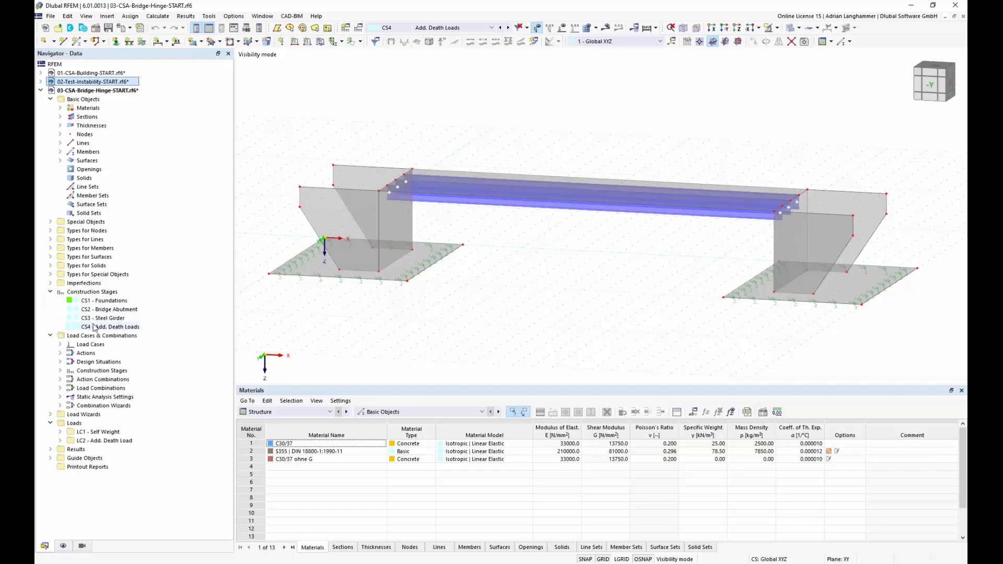
double_click(100, 327)
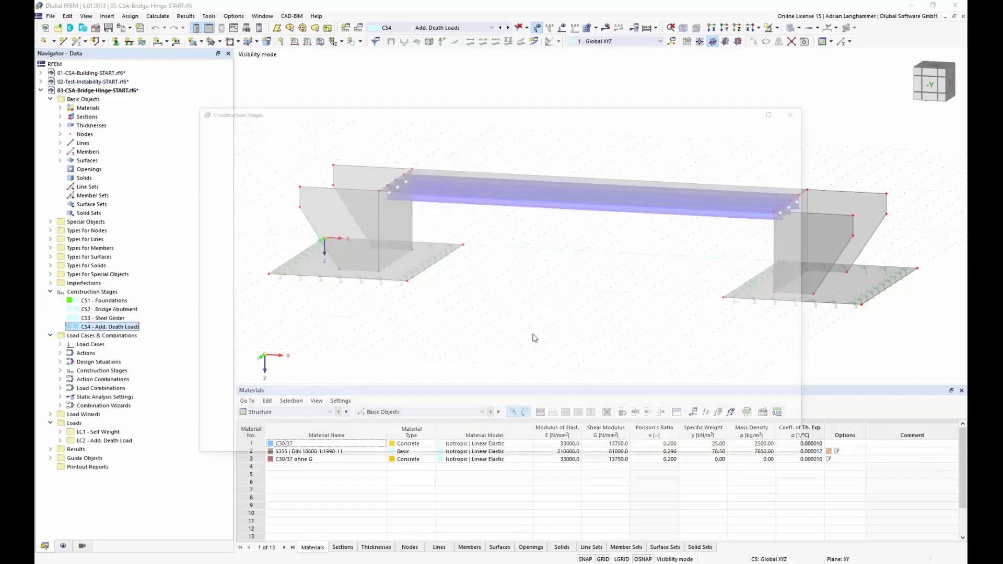
left_click(367, 156)
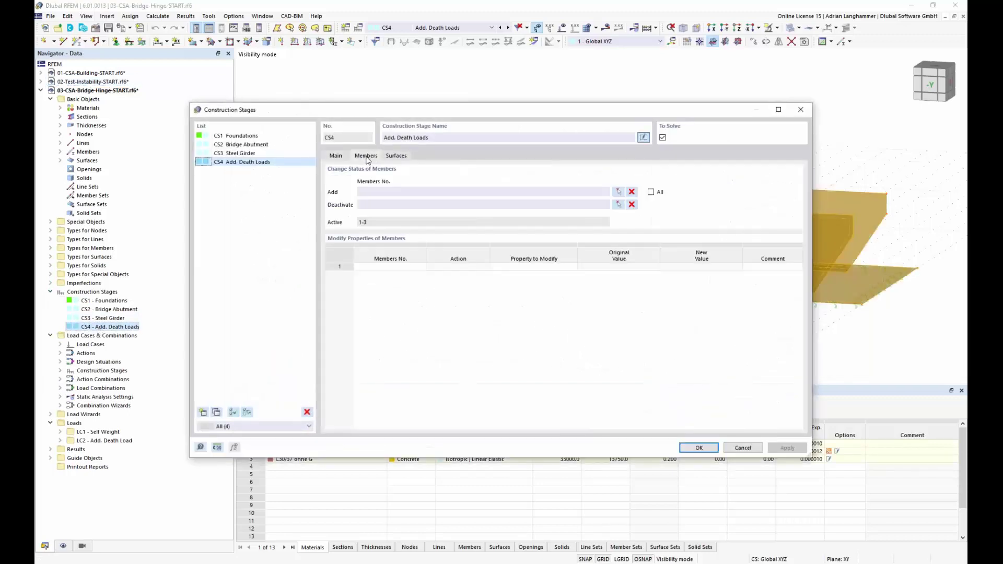
left_click_drag(416, 110, 469, 249)
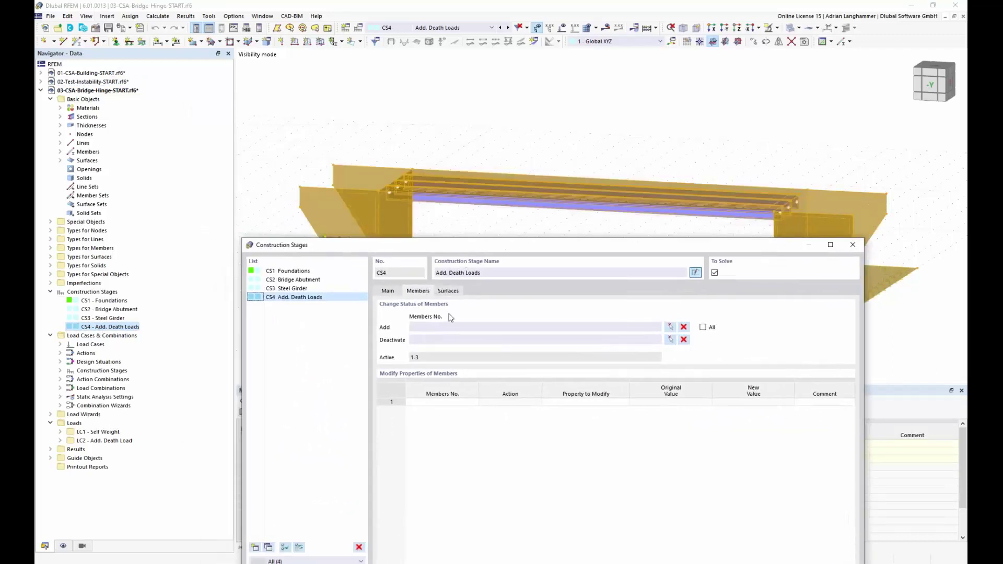
left_click(444, 402)
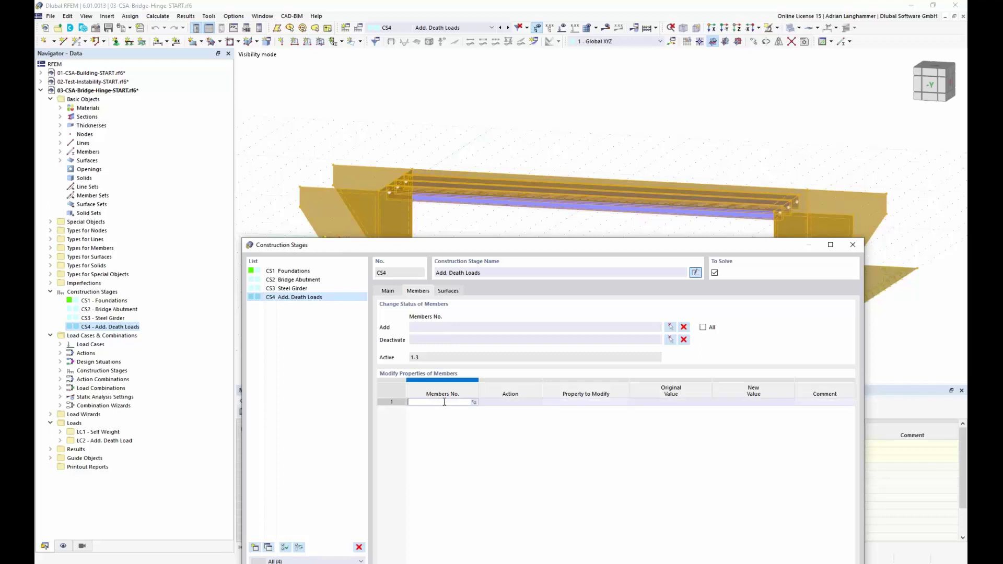
left_click(474, 402)
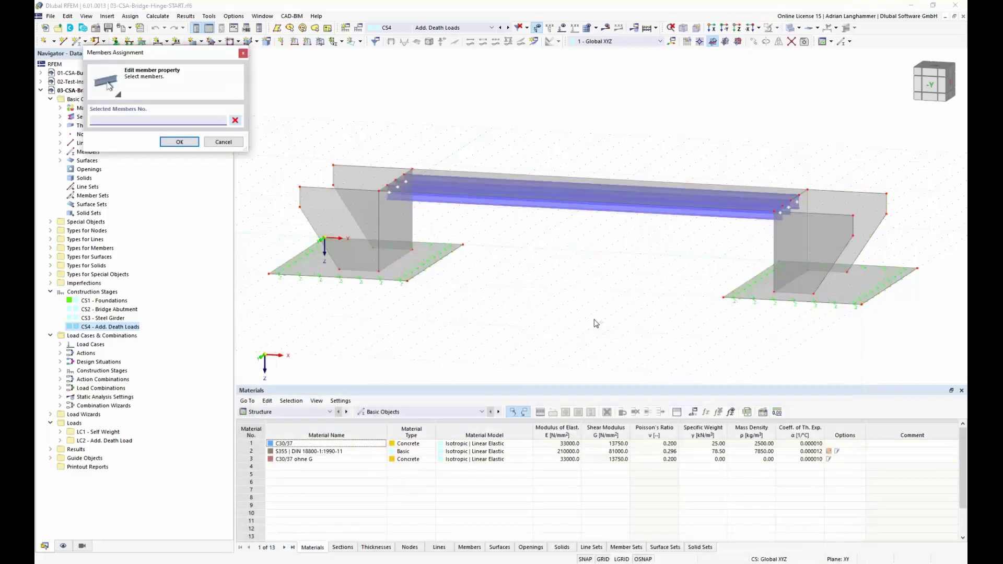
left_click(180, 142)
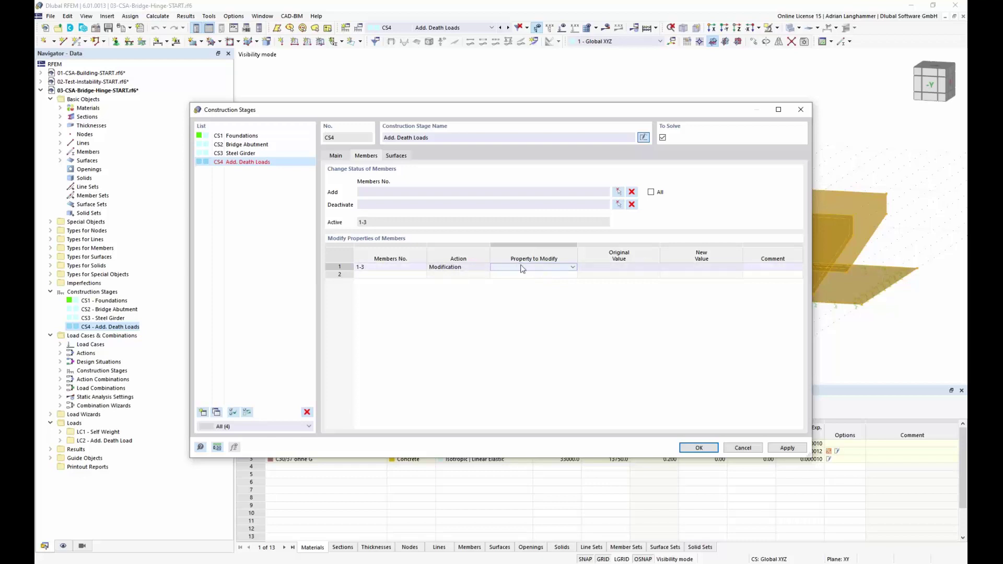
Modify the hinge at member start of members 1-3 in CS4, setting its new value to none (--)
left_click(561, 269)
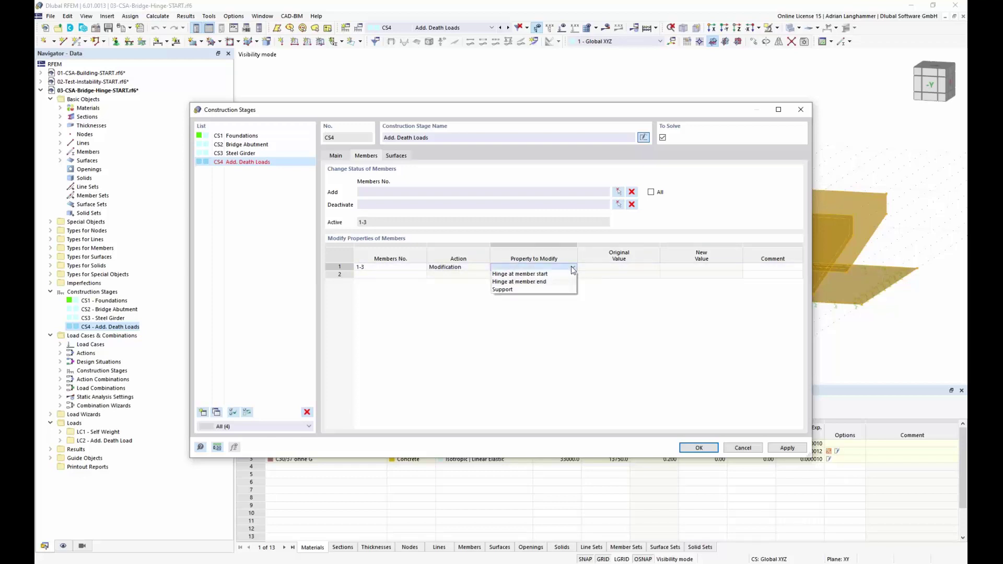
left_click(537, 274)
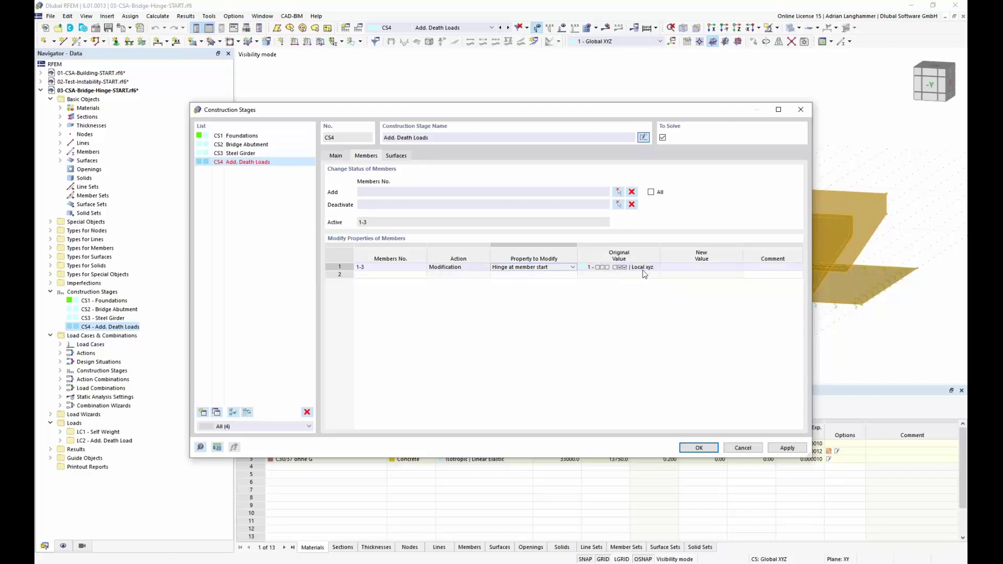
left_click(702, 268)
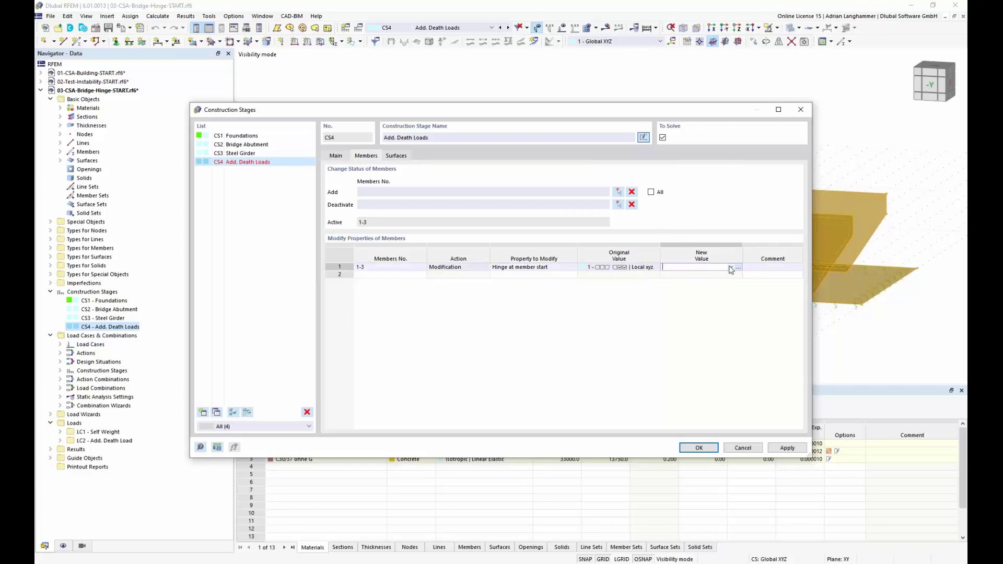
left_click(730, 268)
left_click(696, 275)
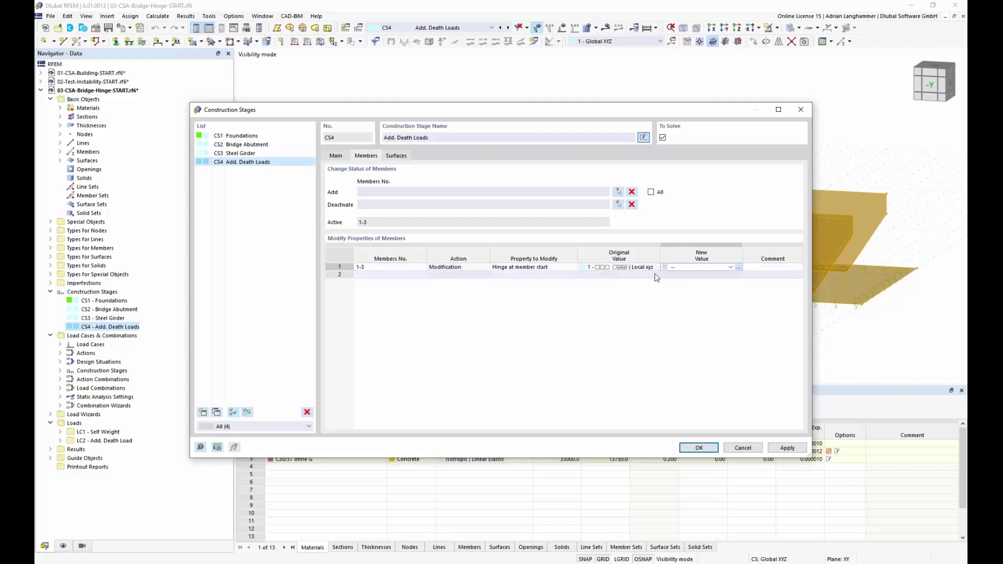
Add a second CS4 modification for members 1-3 that sets the hinge at member end to none (--), and accept the stage changes
left_click(415, 276)
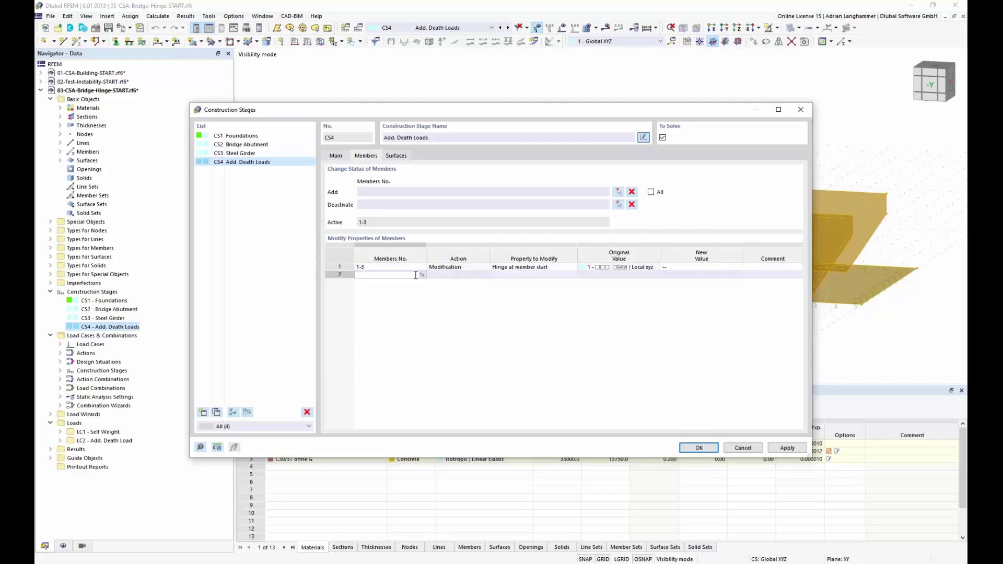
left_click(449, 276)
left_click(505, 276)
left_click(572, 274)
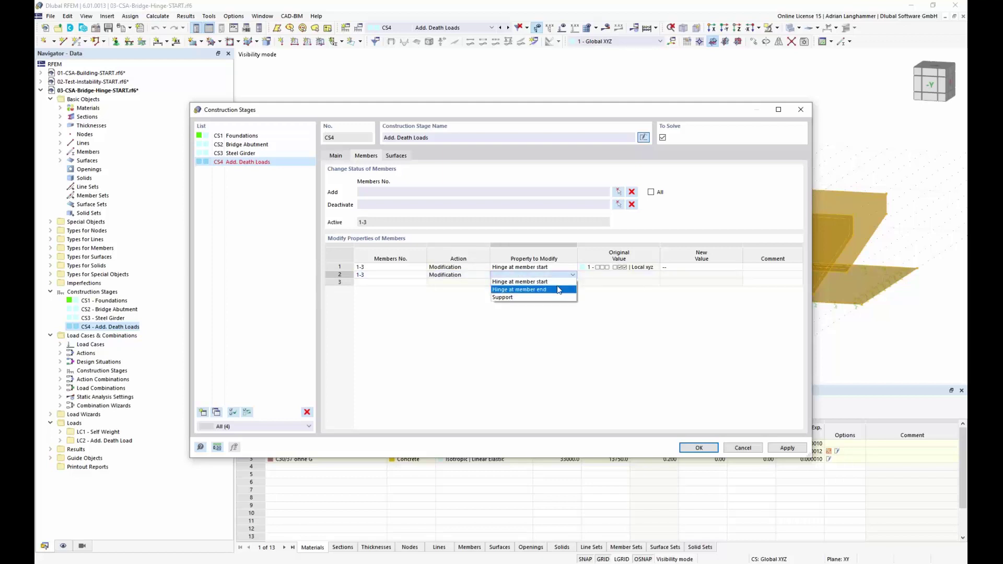
left_click(558, 290)
left_click(679, 275)
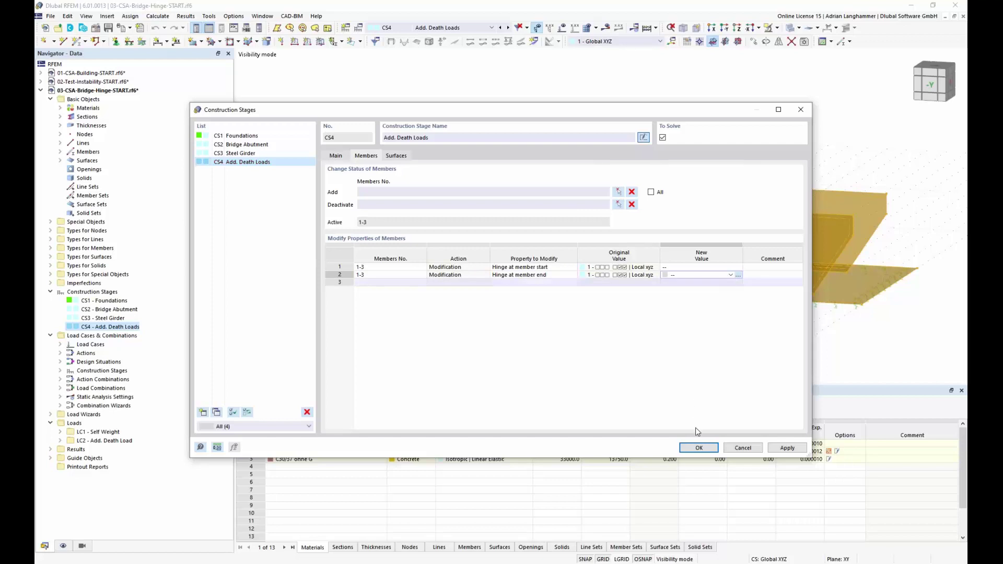
left_click(699, 448)
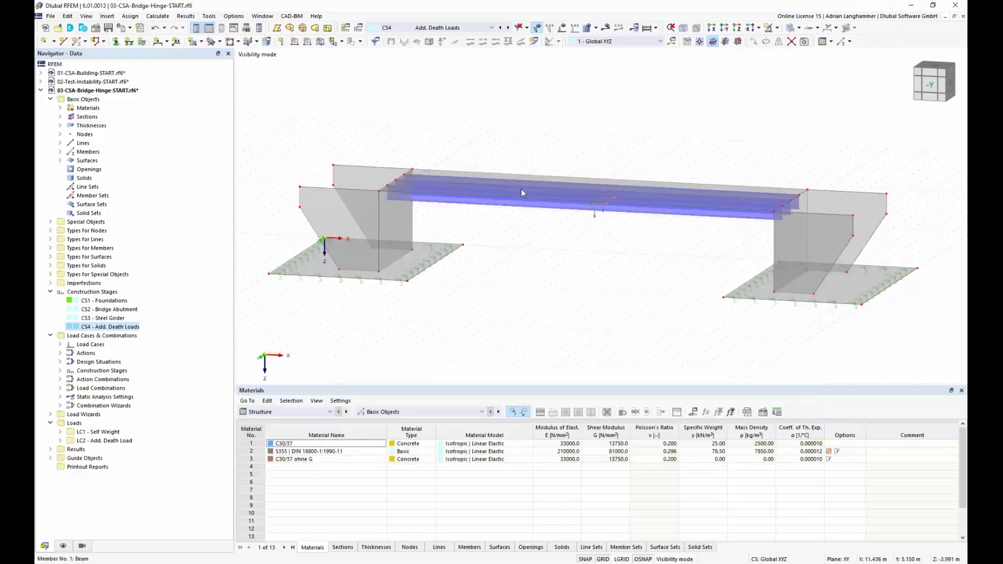
Check the member hinges at the girder ends close up, first in CS3 and again in CS4
left_click(500, 28)
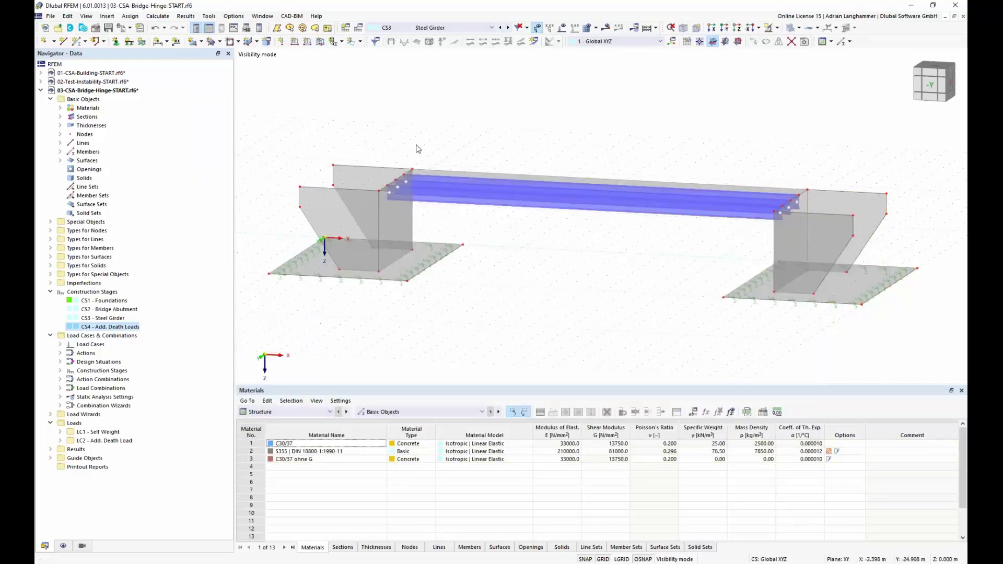
scroll(416, 144, "up", 3)
scroll(413, 186, "up", 3)
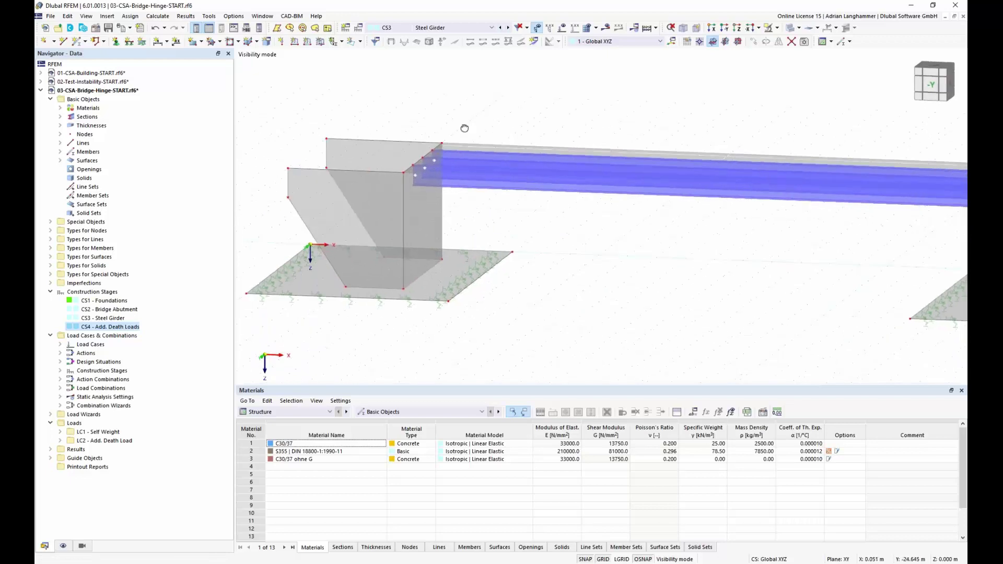
left_click(510, 30)
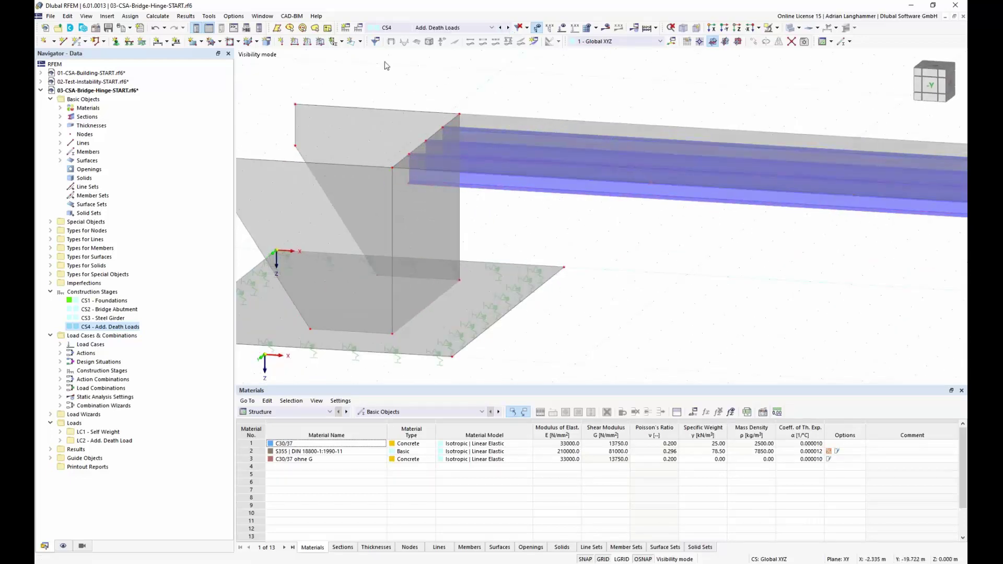
Calculate construction stage CS4 and display its static analysis results on the bridge girders
left_click(606, 27)
left_click(542, 328)
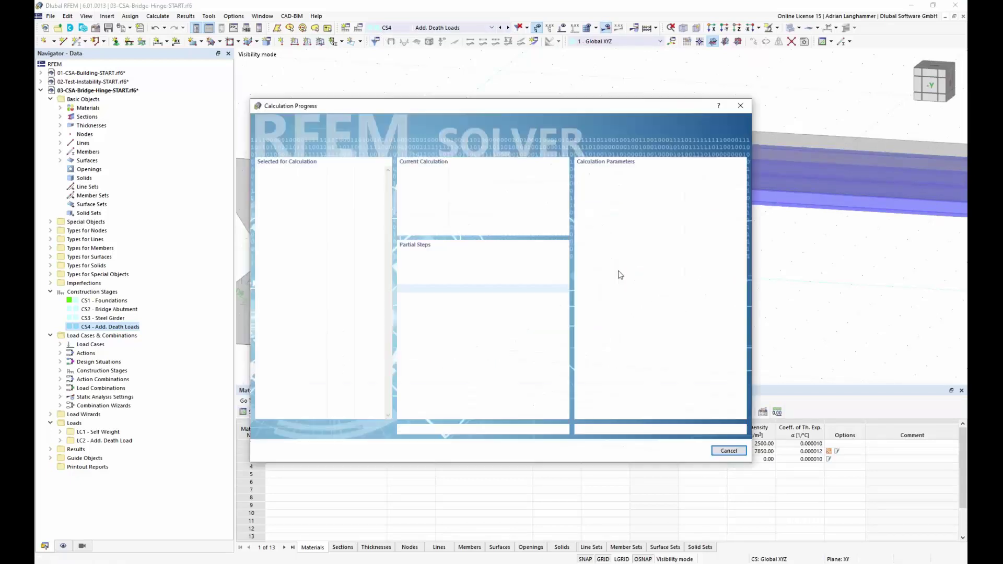
left_click_drag(519, 105, 534, 81)
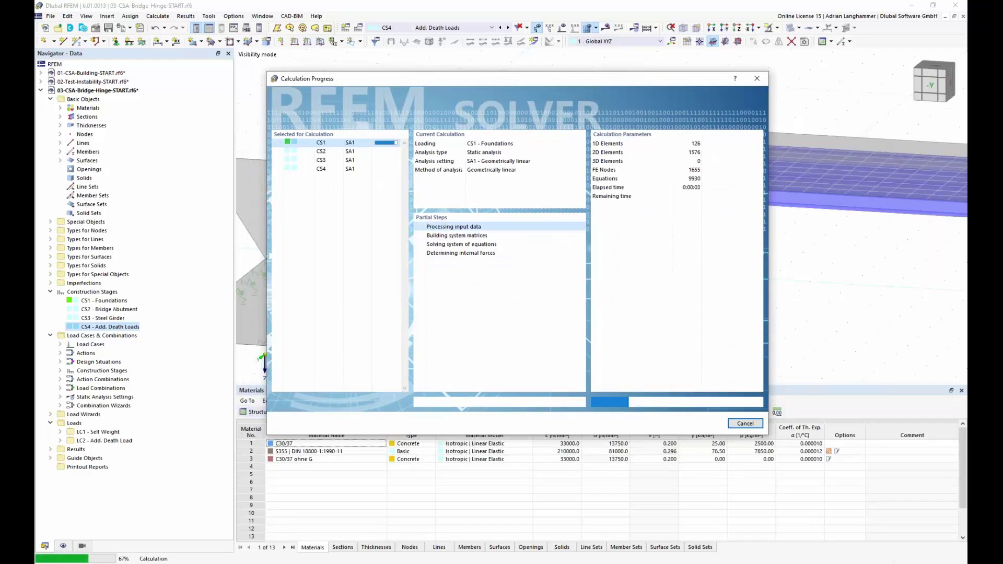
left_click_drag(540, 86, 525, 266)
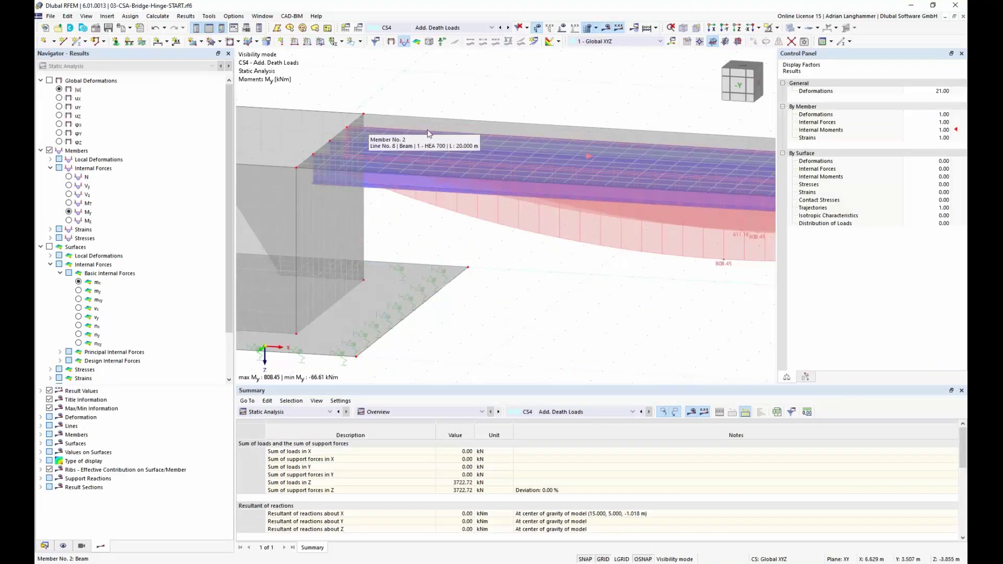
Switch the model display to wireframe and examine the CS4 moments My at the girder ends
middle_click_drag(358, 174, 471, 172)
left_click(798, 28)
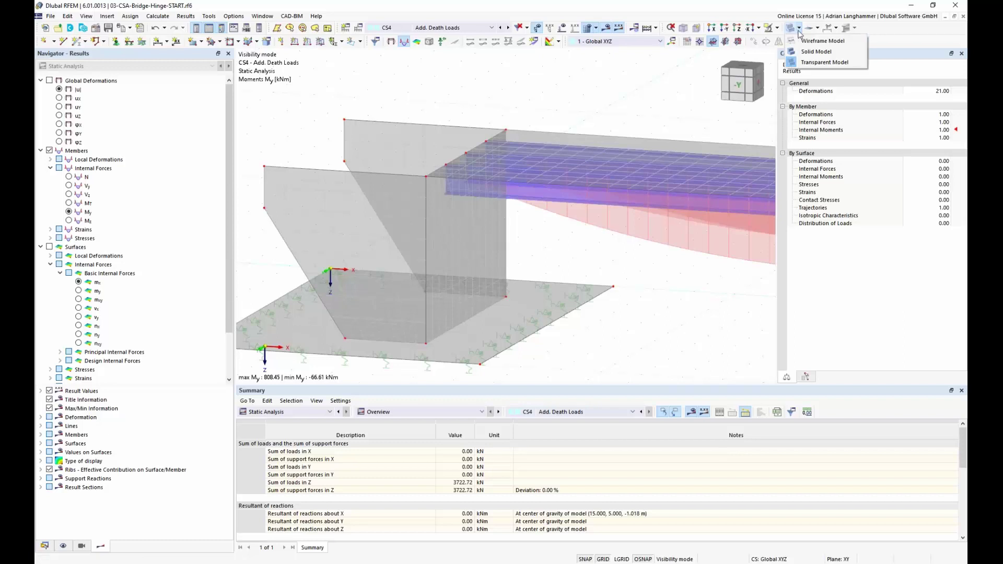
left_click(811, 44)
middle_click_drag(554, 257, 564, 232)
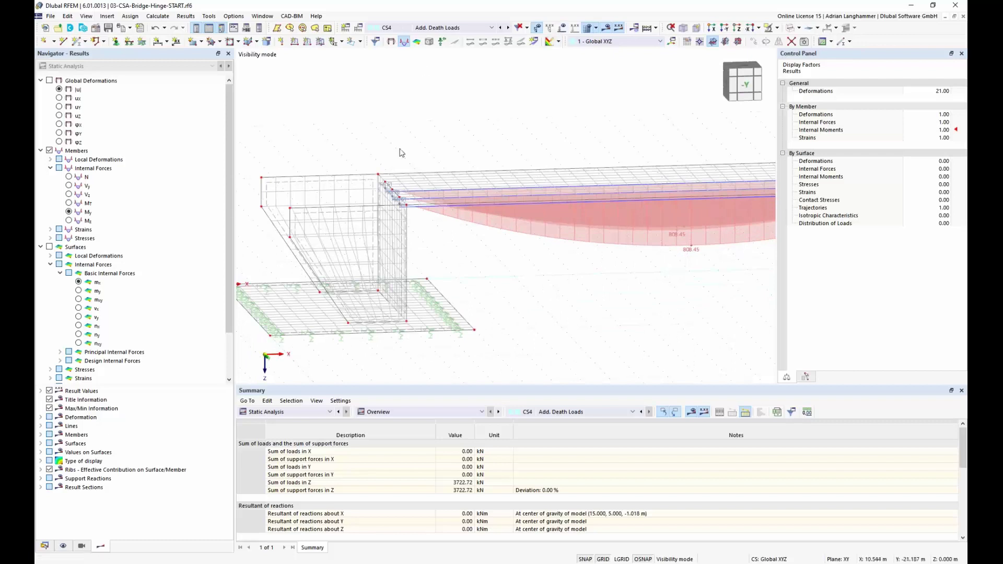
scroll(417, 220, "up", 5)
middle_click_drag(425, 233, 472, 122)
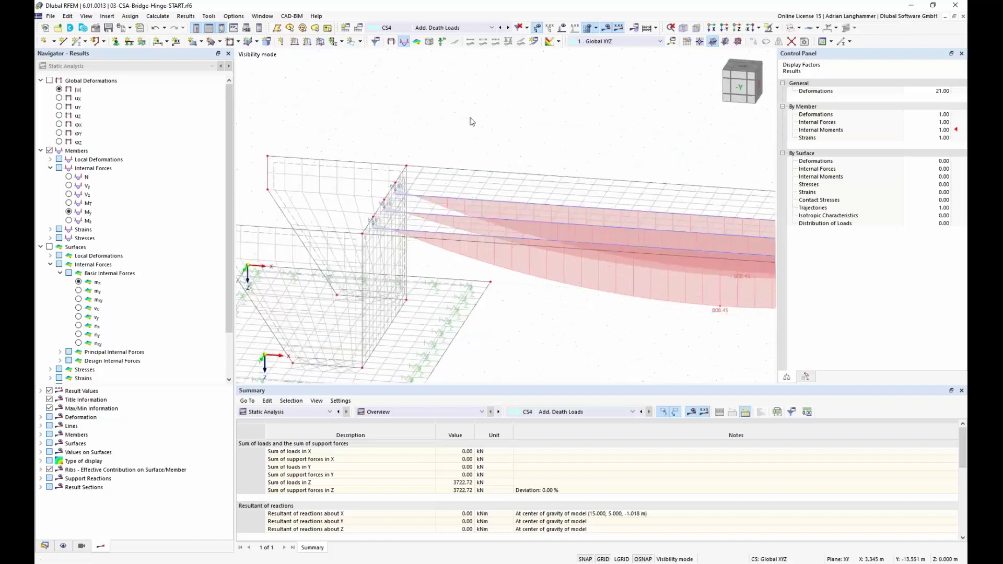
Display the results of construction stage CS3 and examine the My moment diagrams at the girder ends and along the full span
left_click(499, 29)
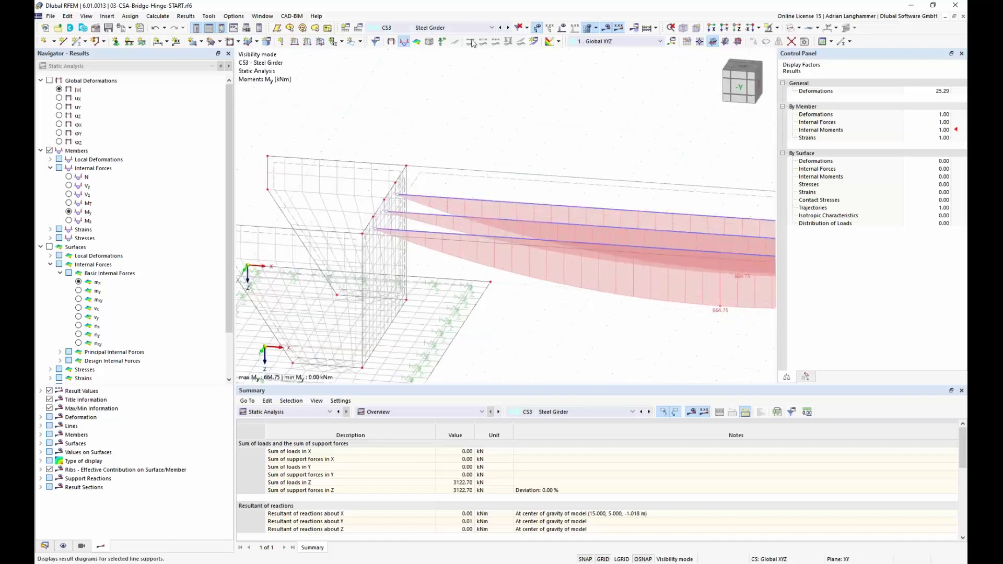
middle_click_drag(425, 156, 444, 209)
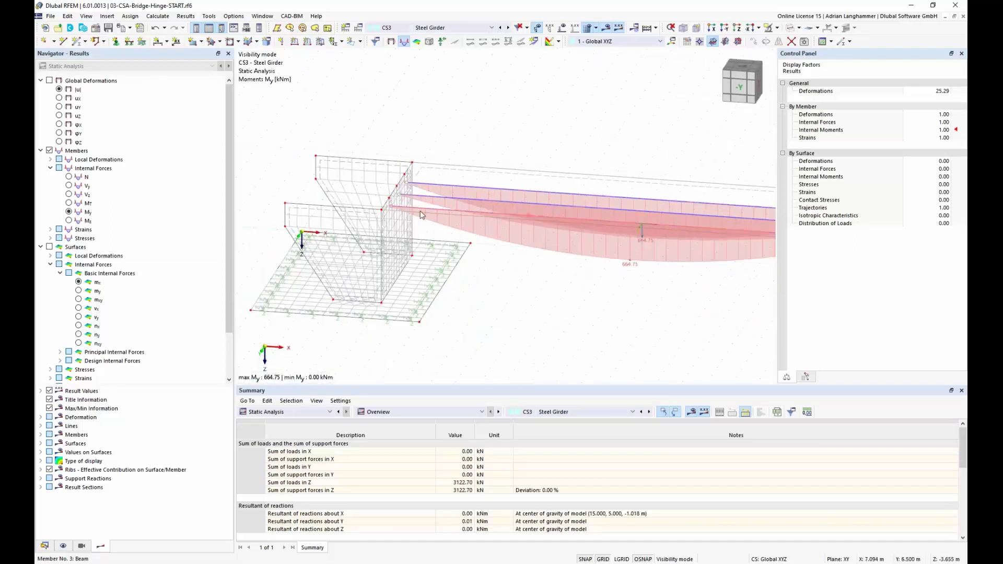
scroll(364, 205, "up", 1)
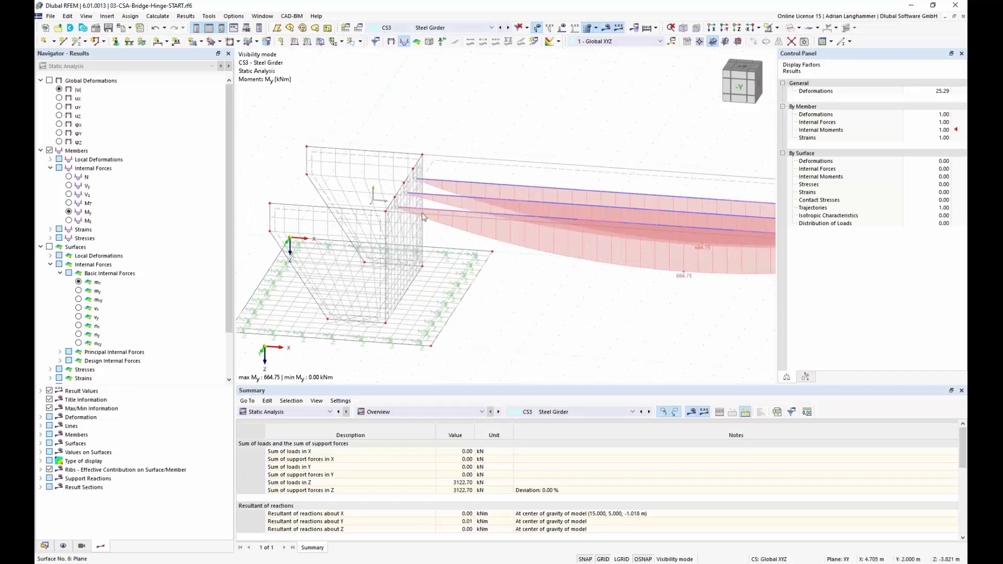
scroll(417, 222, "up", 3)
middle_click_drag(421, 161, 402, 197, "ctrl")
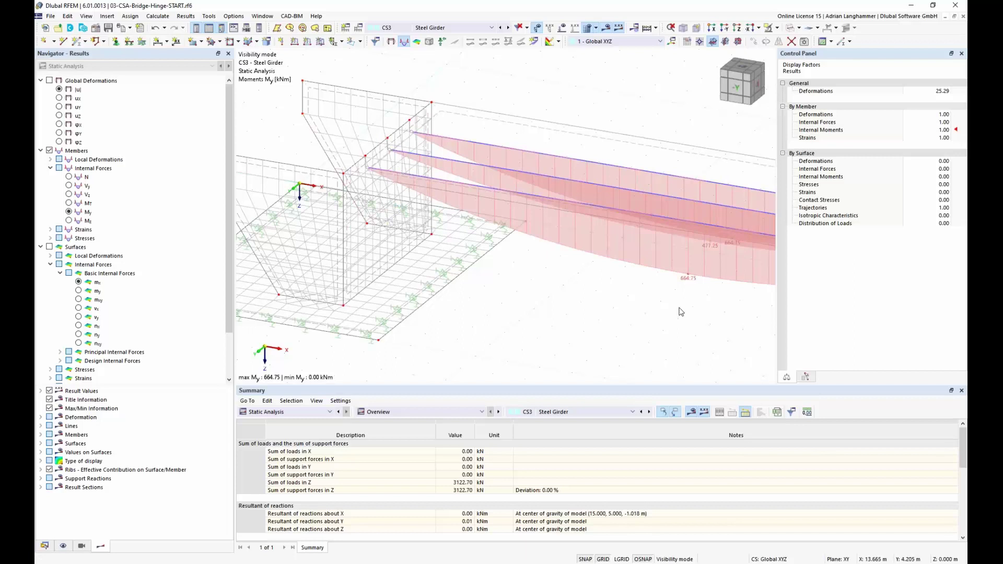
middle_click_drag(603, 312, 517, 272)
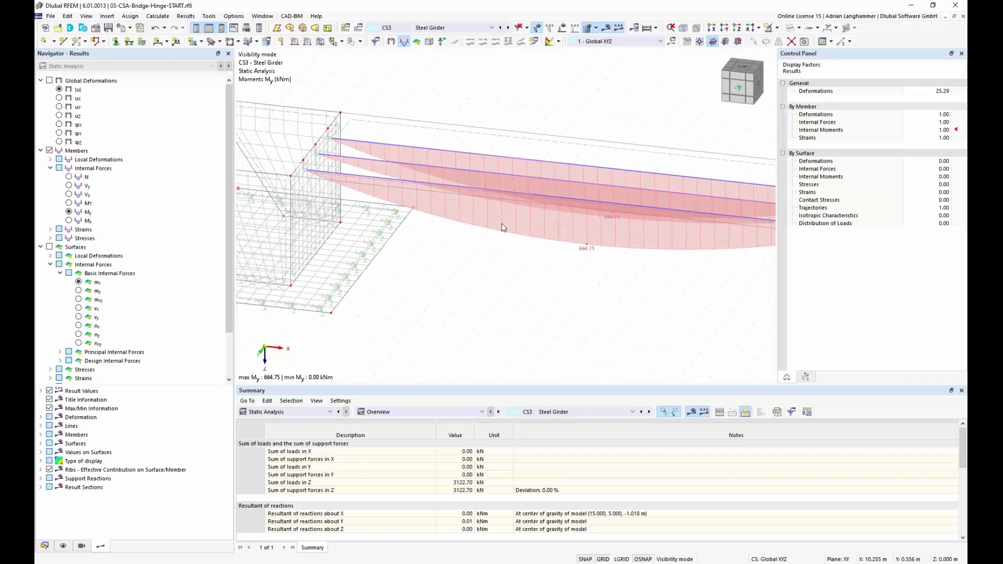
scroll(494, 256, "down", 1)
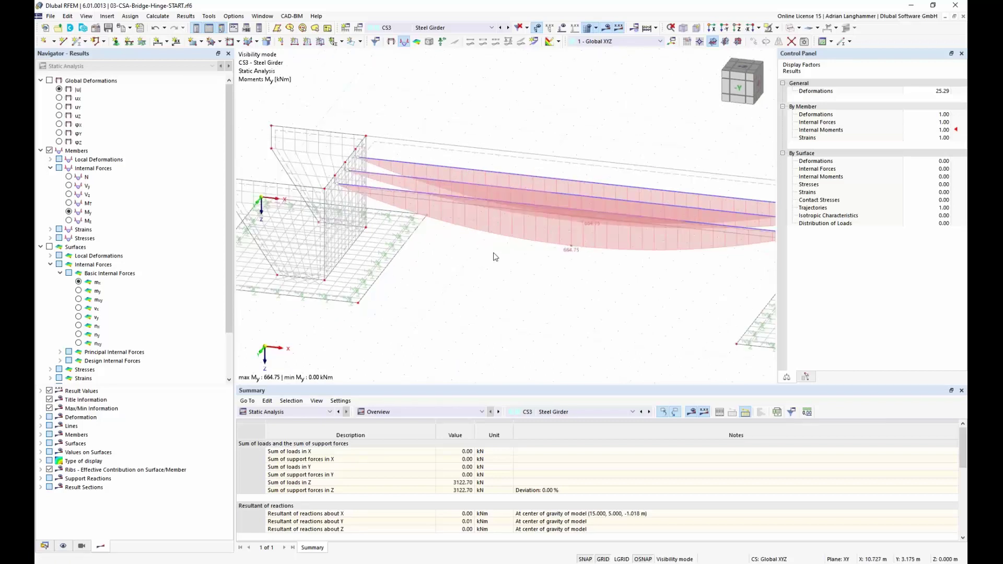
middle_click_drag(515, 277, 658, 282)
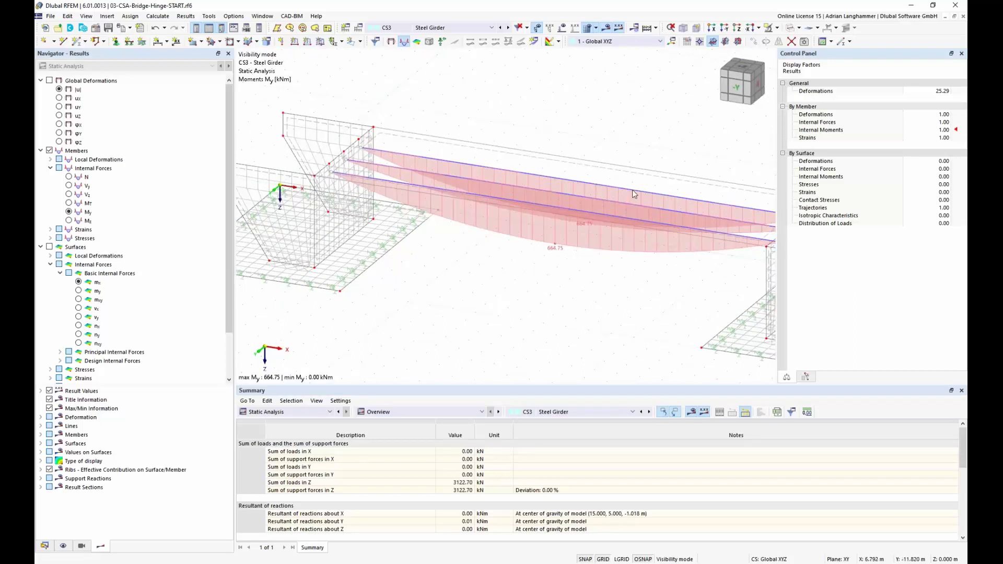
middle_click_drag(493, 289, 474, 214, "ctrl")
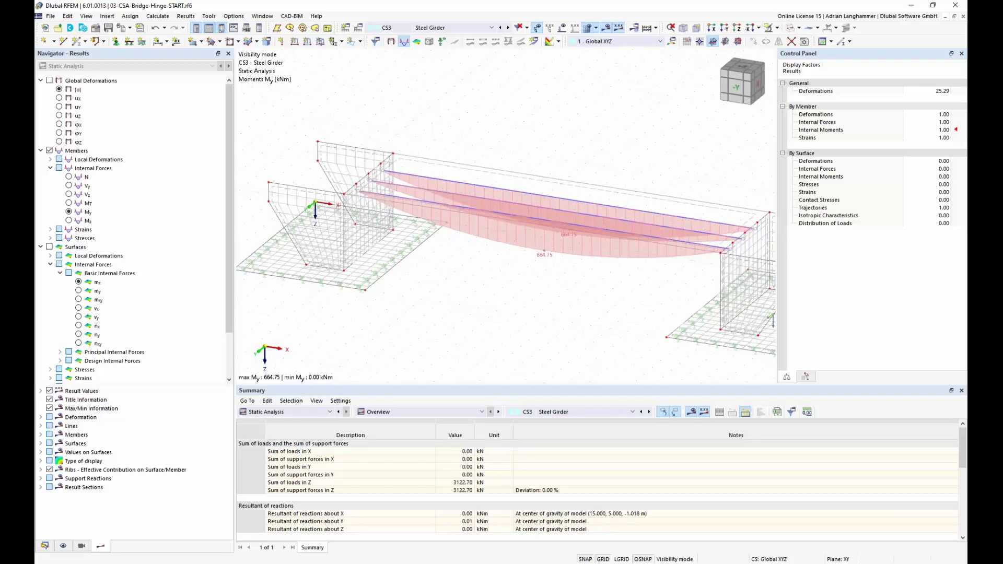
middle_click_drag(527, 306, 524, 251, "ctrl")
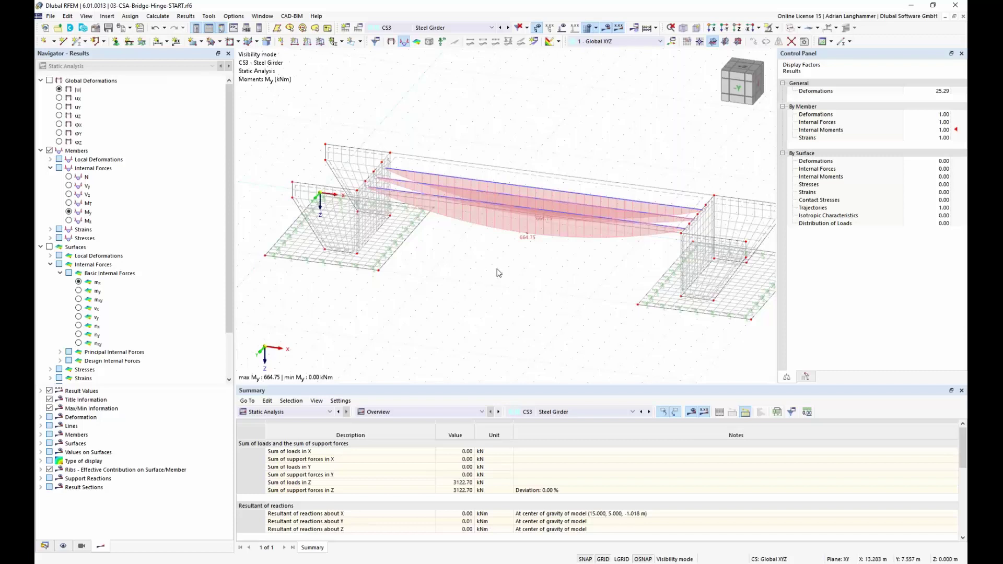
middle_click_drag(519, 263, 520, 283, "ctrl")
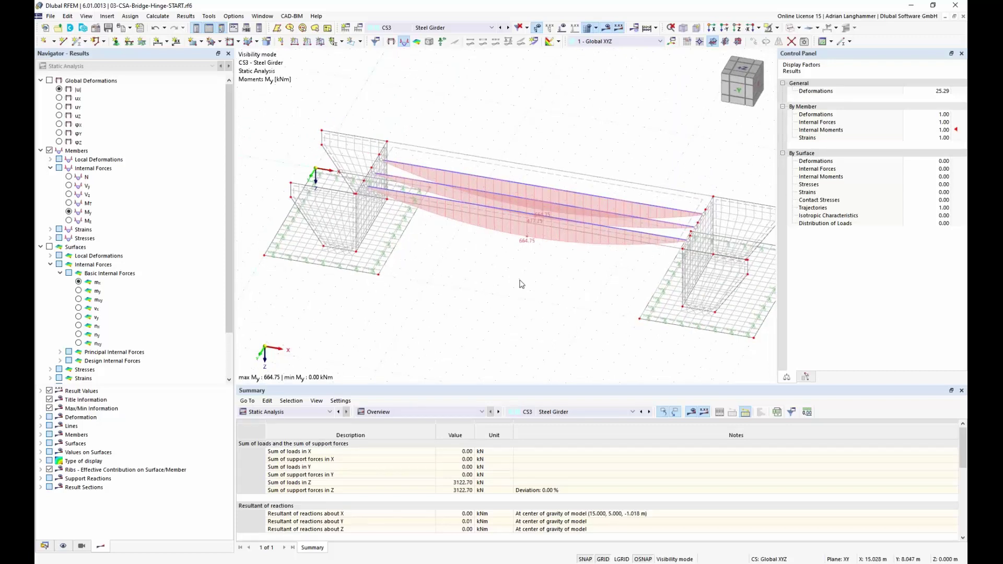
mouse_move(514, 277)
middle_mouse_down()
mouse_move(482, 272)
mouse_move(517, 274)
middle_mouse_up()
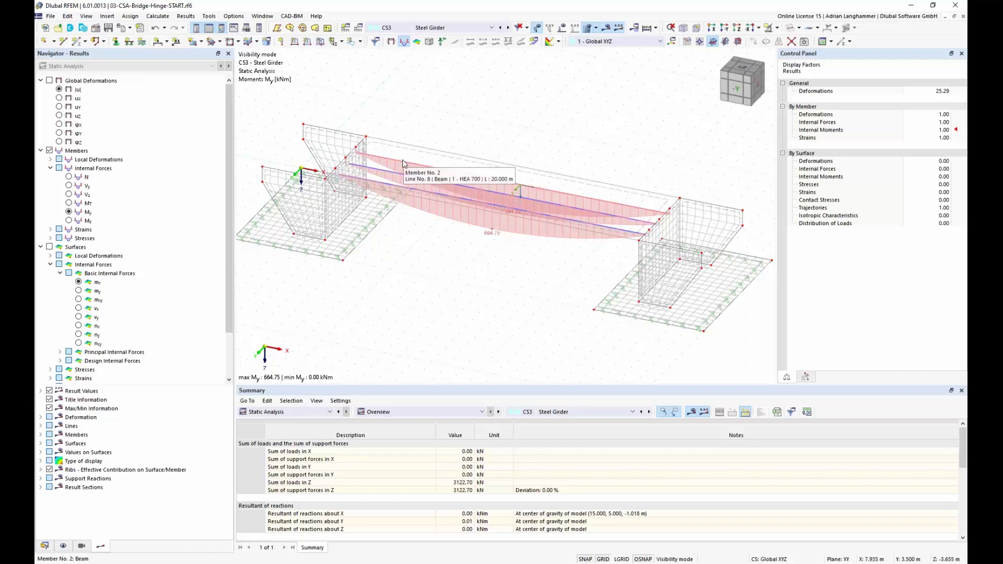
Check the load cases assigned to construction stages CS3 Steel Girder and CS2 Bridge Abutment, and close the stage settings
left_click(358, 30)
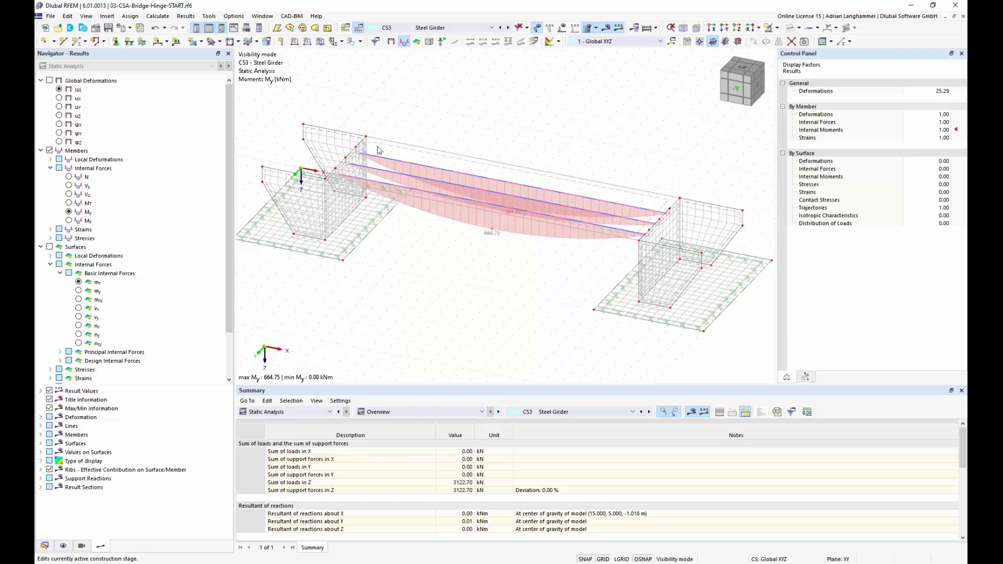
left_click(370, 135)
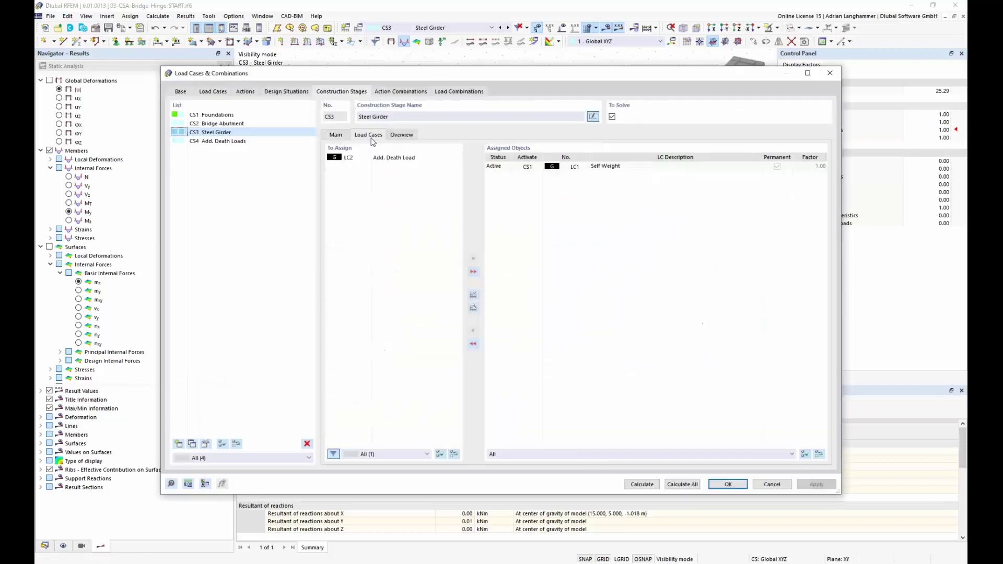
left_click(222, 124)
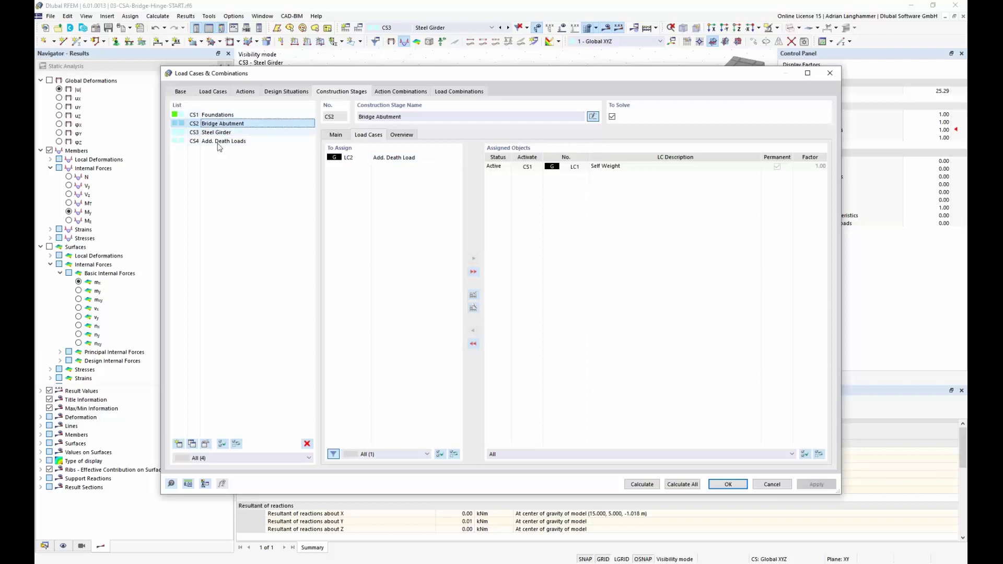
left_click(277, 132)
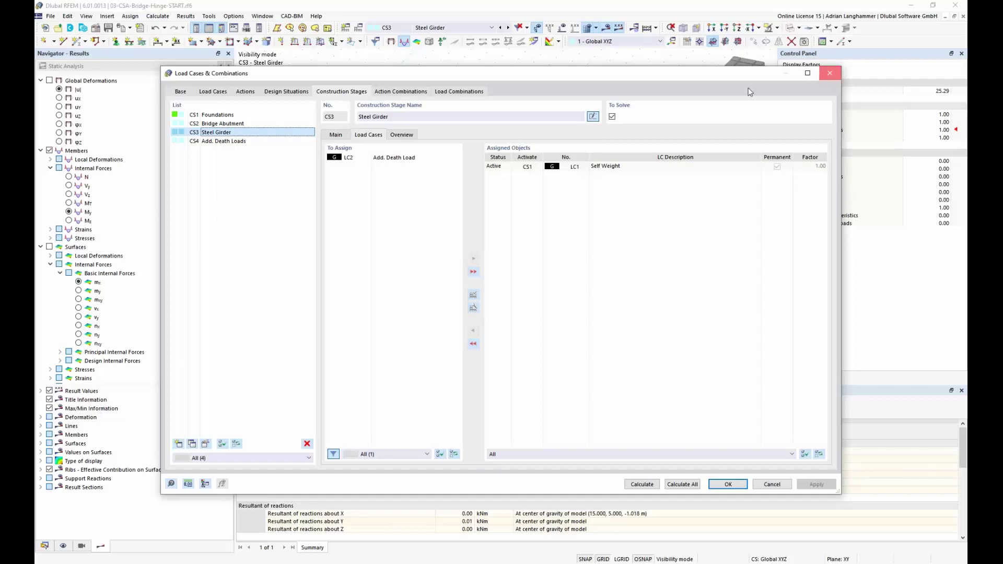
left_click(829, 74)
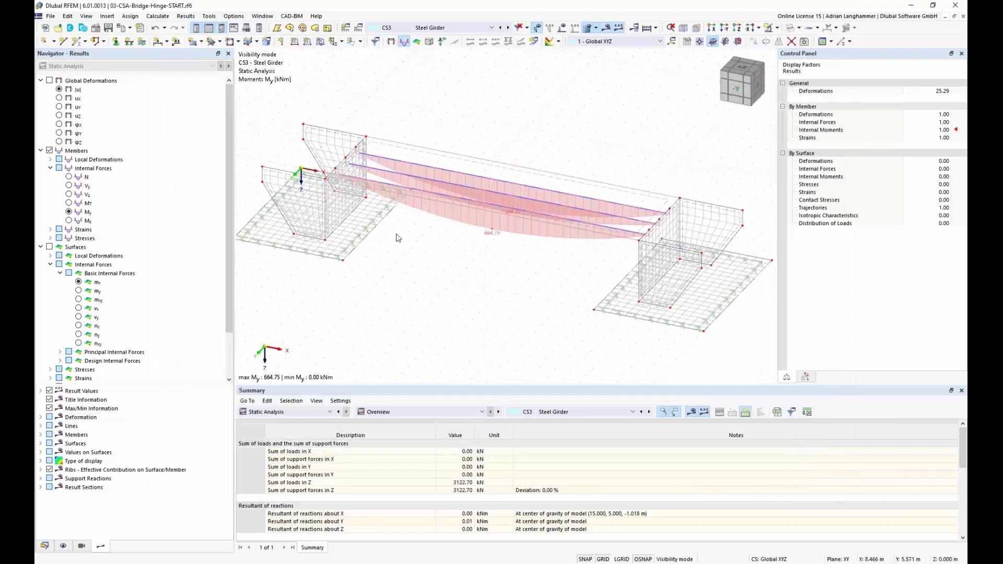
scroll(398, 258, "down", 1)
middle_click_drag(399, 258, 428, 259, "ctrl")
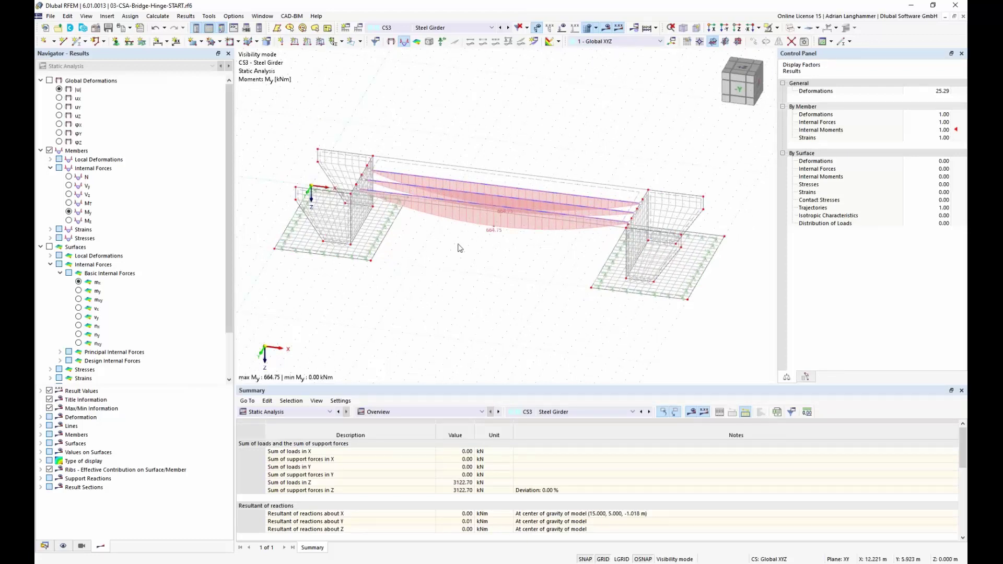
middle_click_drag(475, 255, 478, 291, "ctrl")
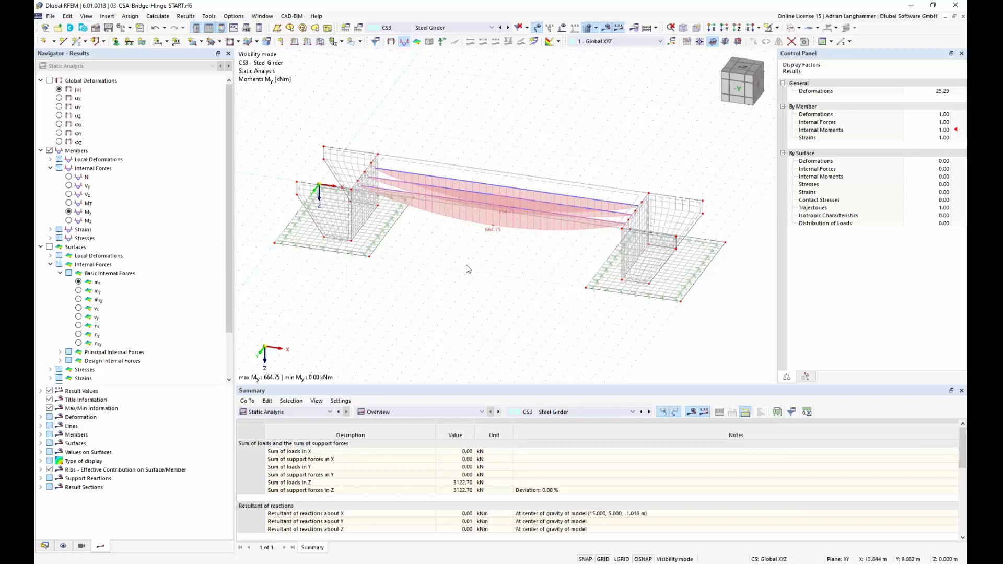
middle_click_drag(464, 261, 459, 260, "ctrl")
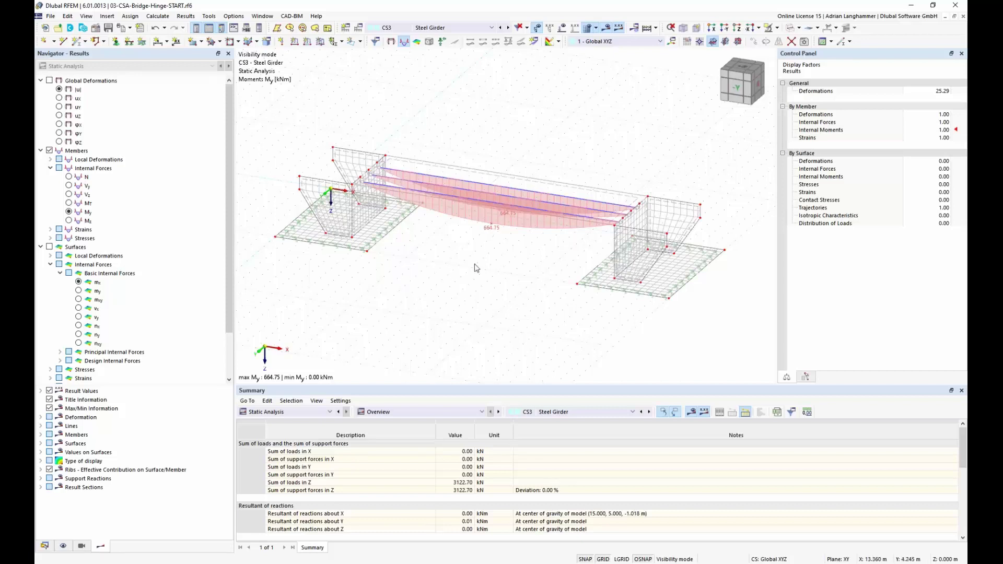
middle_click_drag(456, 284, 527, 282, "ctrl")
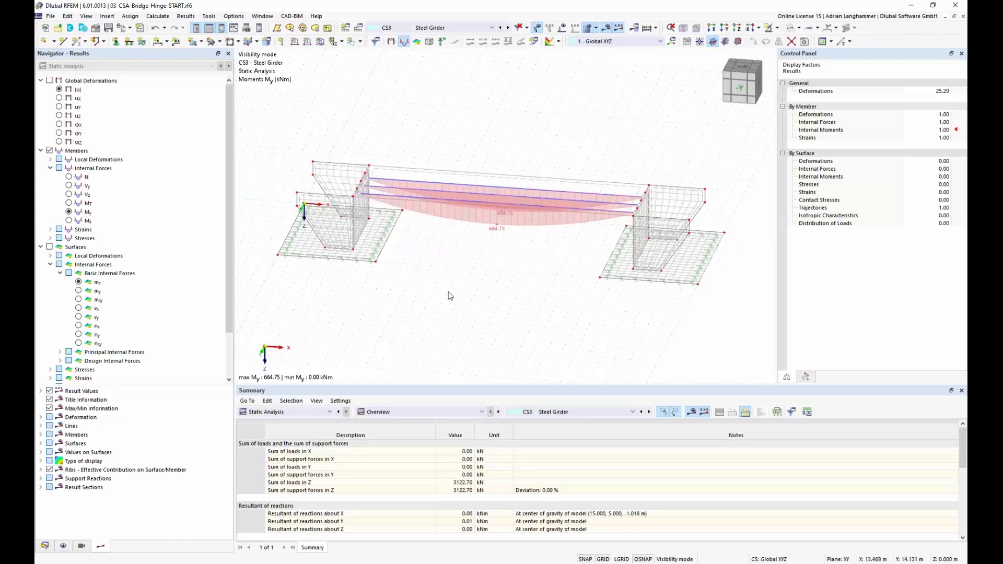
mouse_move(467, 308)
middle_mouse_down("ctrl")
mouse_move(426, 313)
mouse_move(449, 321)
mouse_move(459, 309)
middle_mouse_up("ctrl")
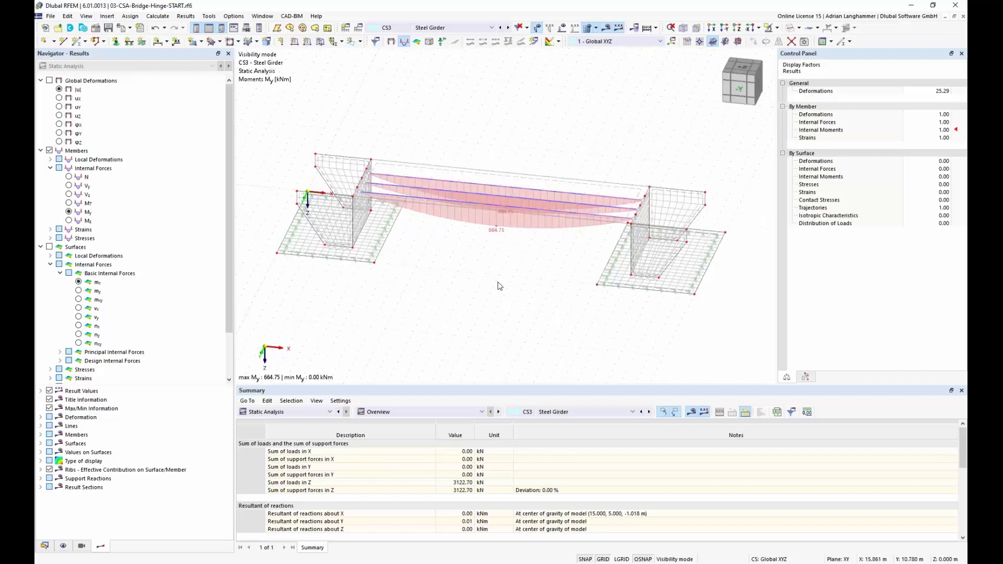
middle_click_drag(509, 287, 531, 309, "ctrl")
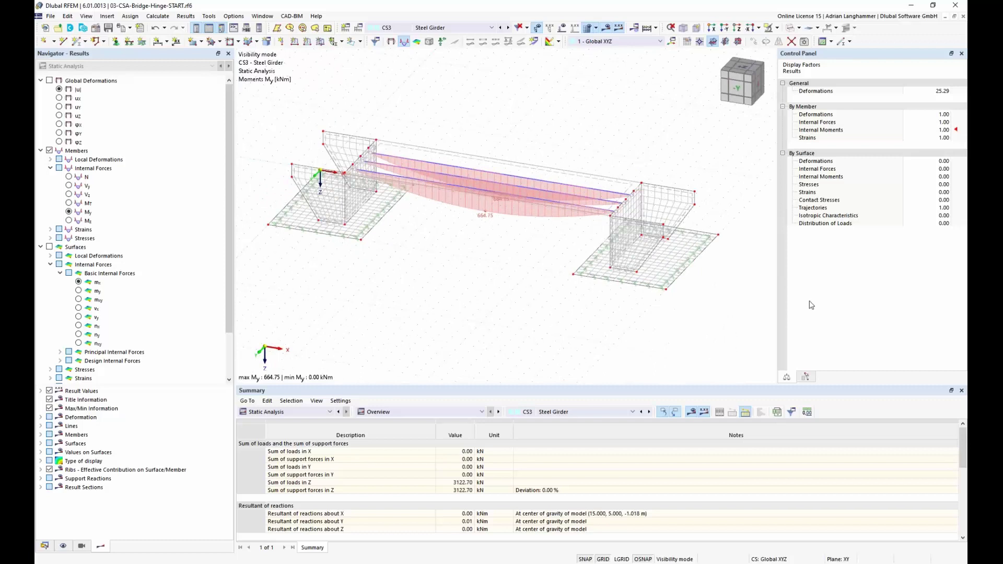